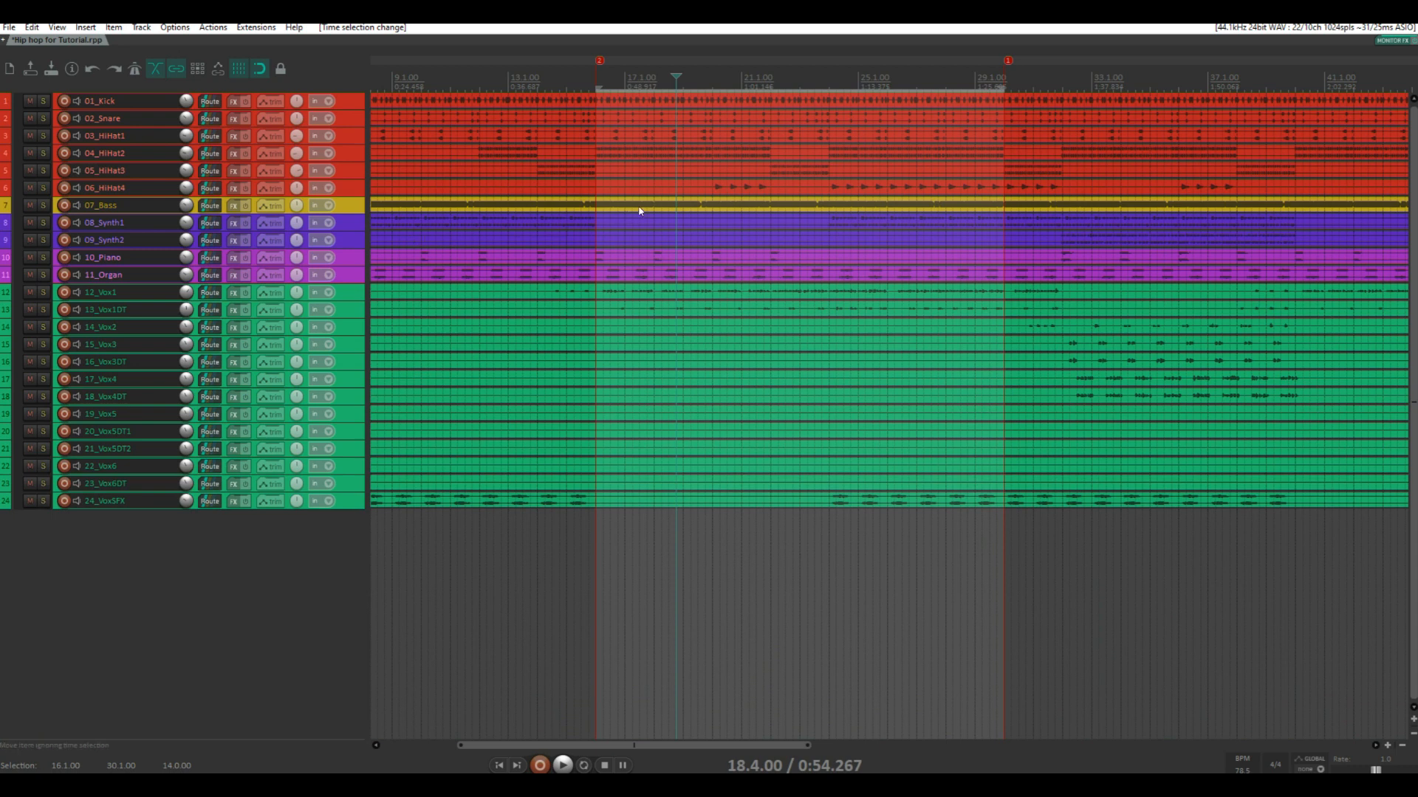
# Step: Listen to the mix from the start of the time selection at 16.1.00 and stop playback
pyautogui.click(597, 76)
pyautogui.press('space')
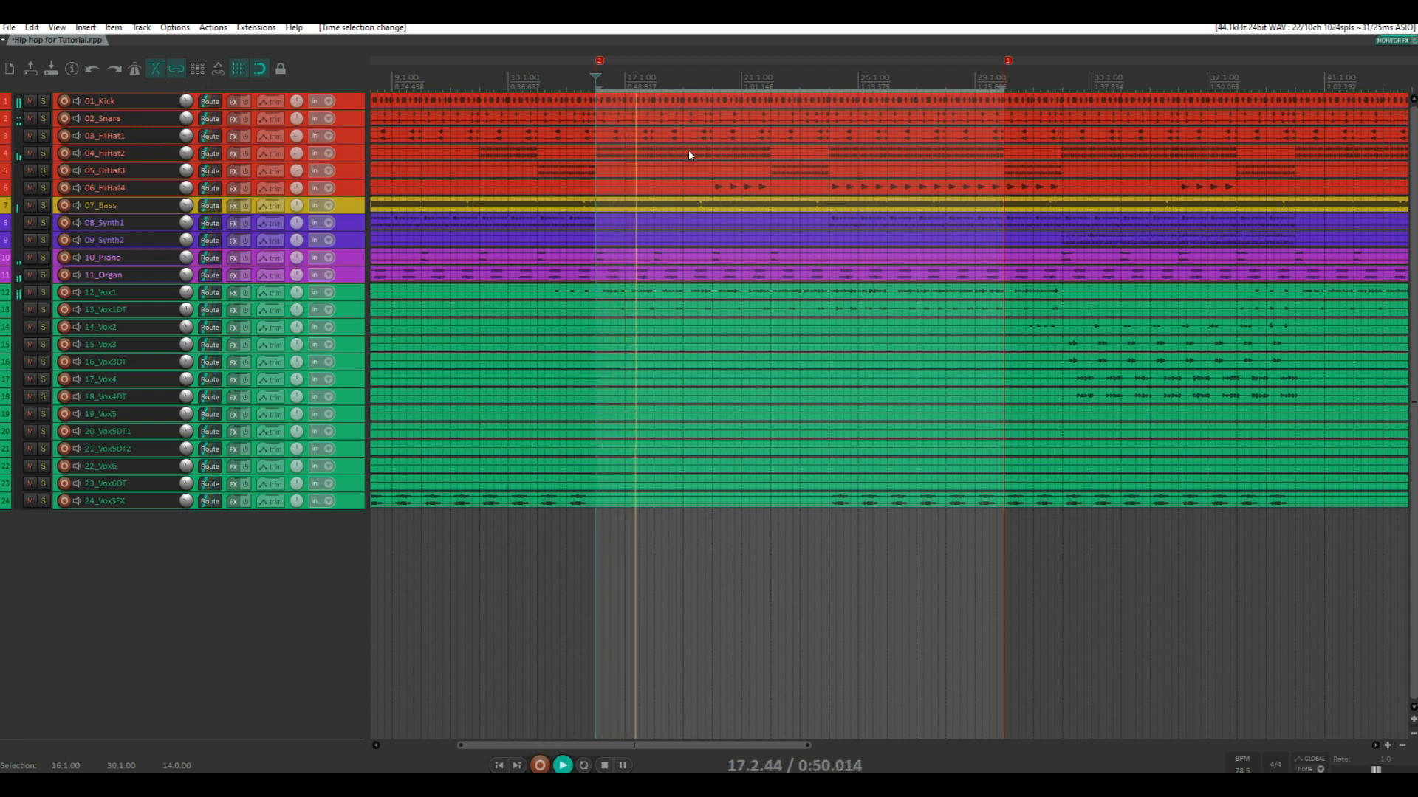
pyautogui.scroll(3, 573, 245)
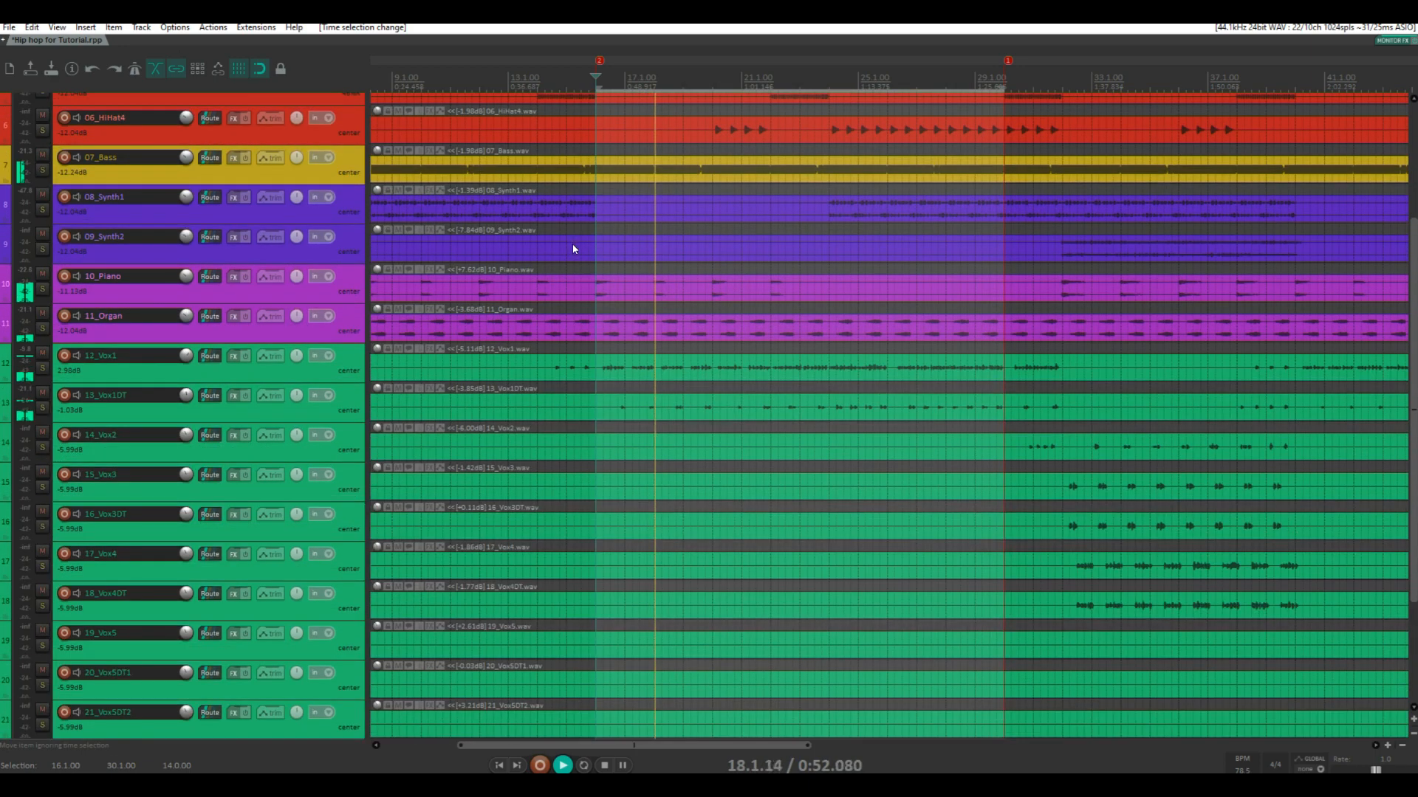
pyautogui.scroll(-3, 573, 245)
pyautogui.press('space')
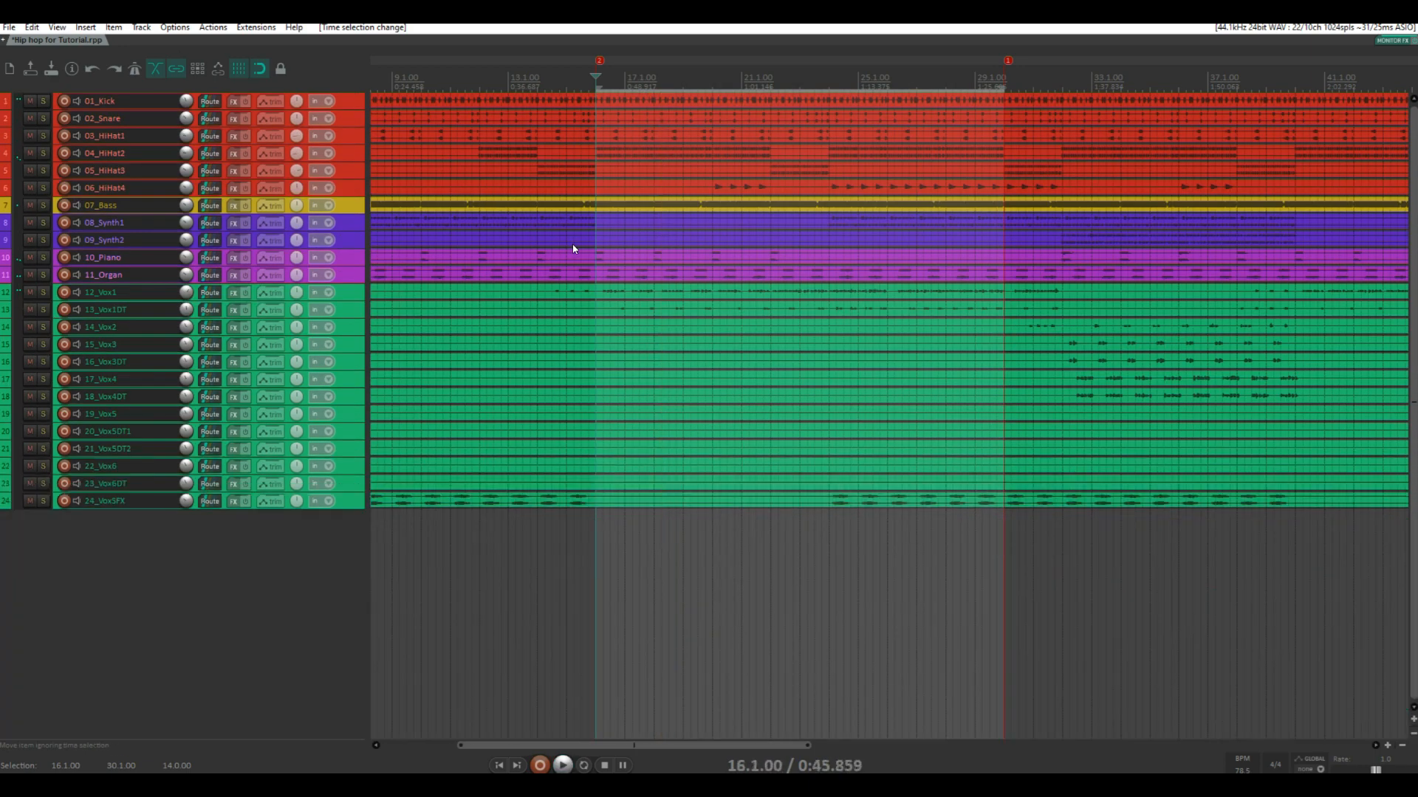
# Step: Examine the track levels in the mixer and the song's arrangement across all 24 tracks
pyautogui.hotkey('ctrl', 'm')
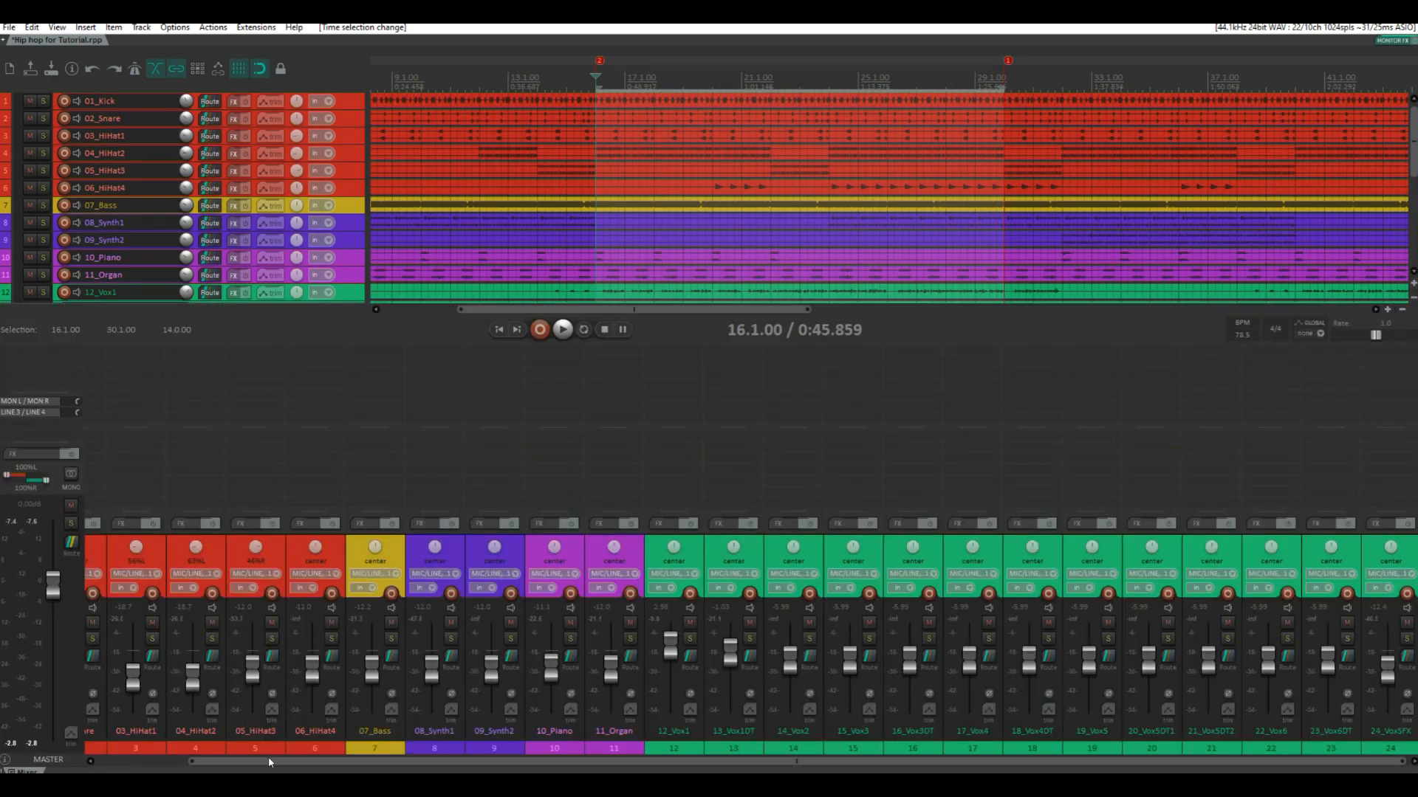
pyautogui.moveTo(278, 761); pyautogui.dragTo(132, 759)
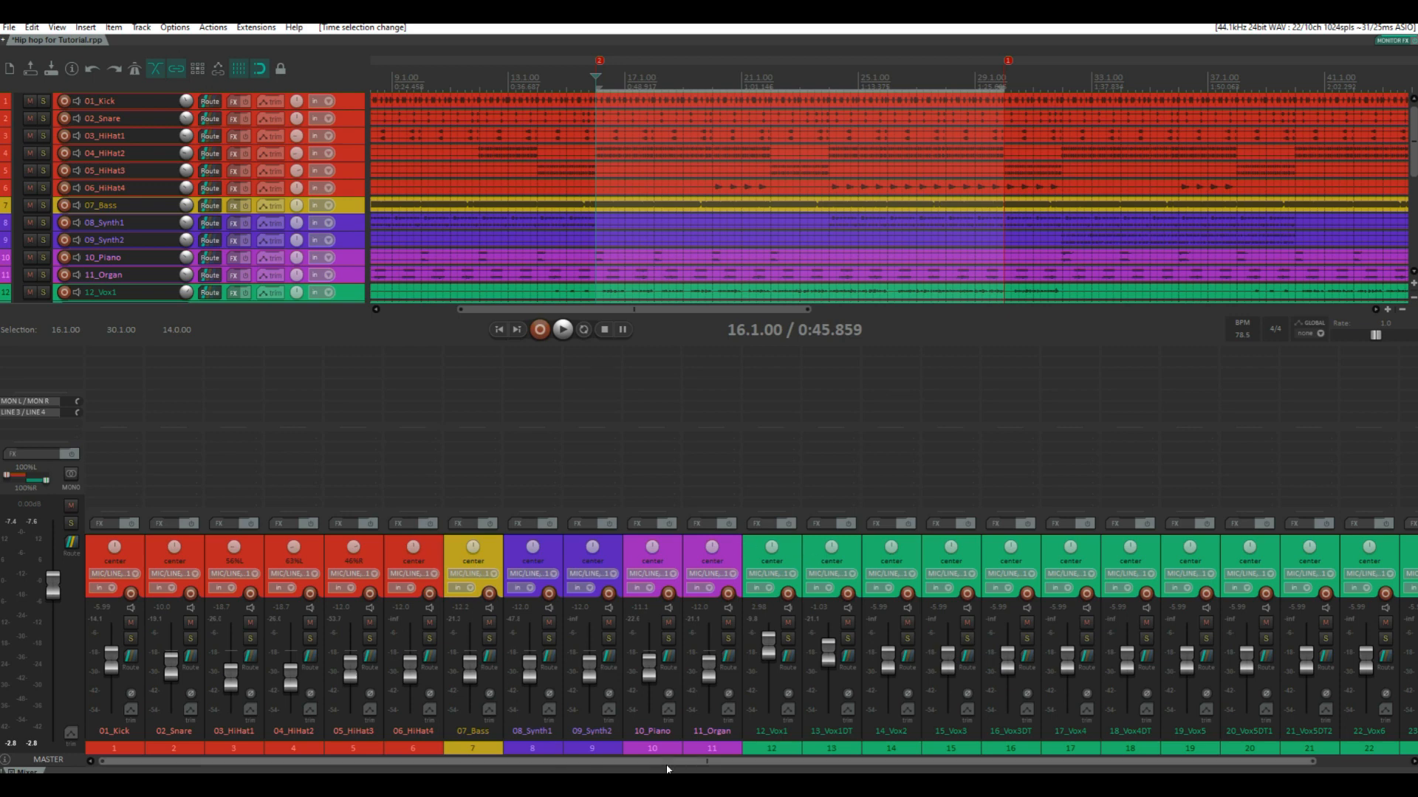
pyautogui.moveTo(712, 763); pyautogui.dragTo(803, 768)
pyautogui.moveTo(1099, 772); pyautogui.dragTo(698, 764)
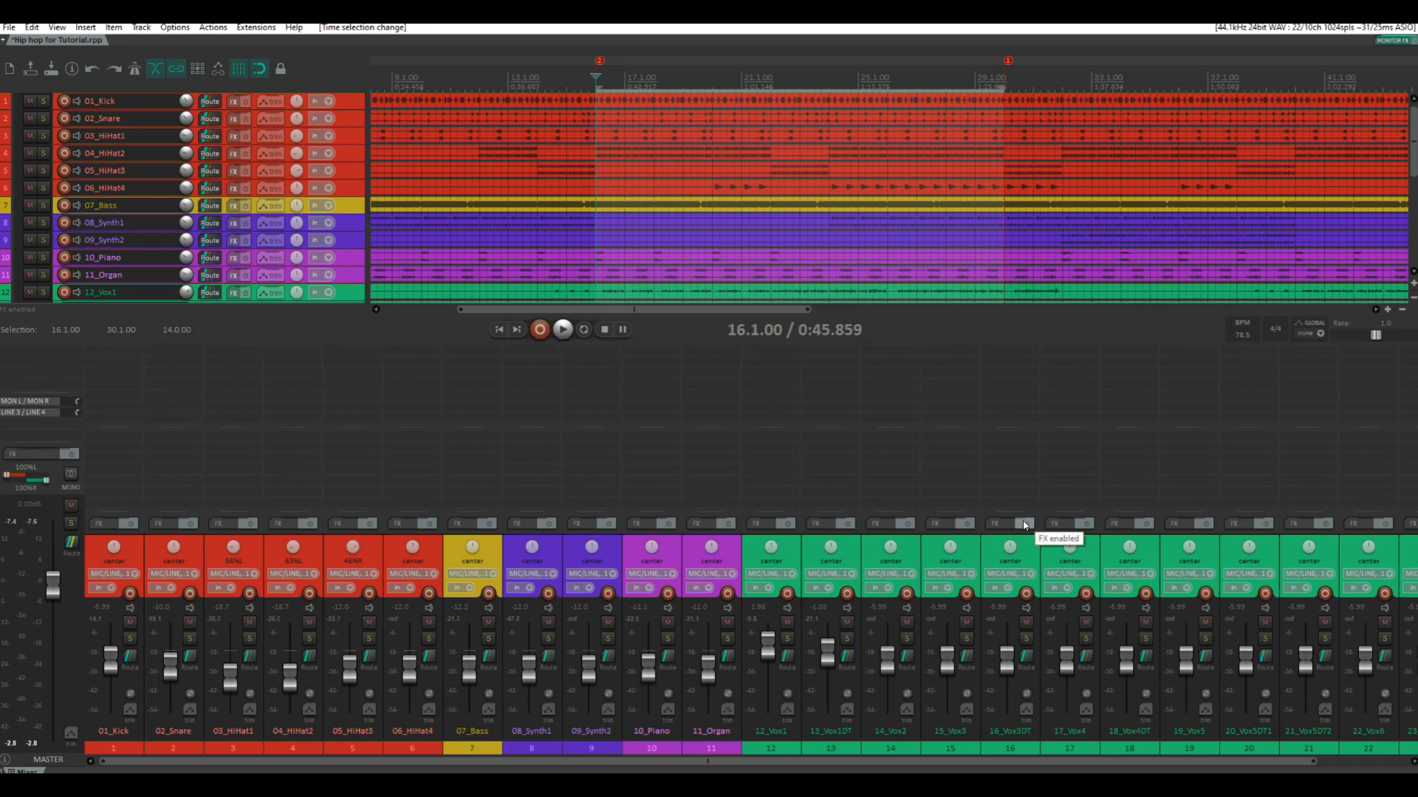
pyautogui.hotkey('ctrl', 'm')
pyautogui.scroll(5, 909, 216)
pyautogui.scroll(-6, 906, 210)
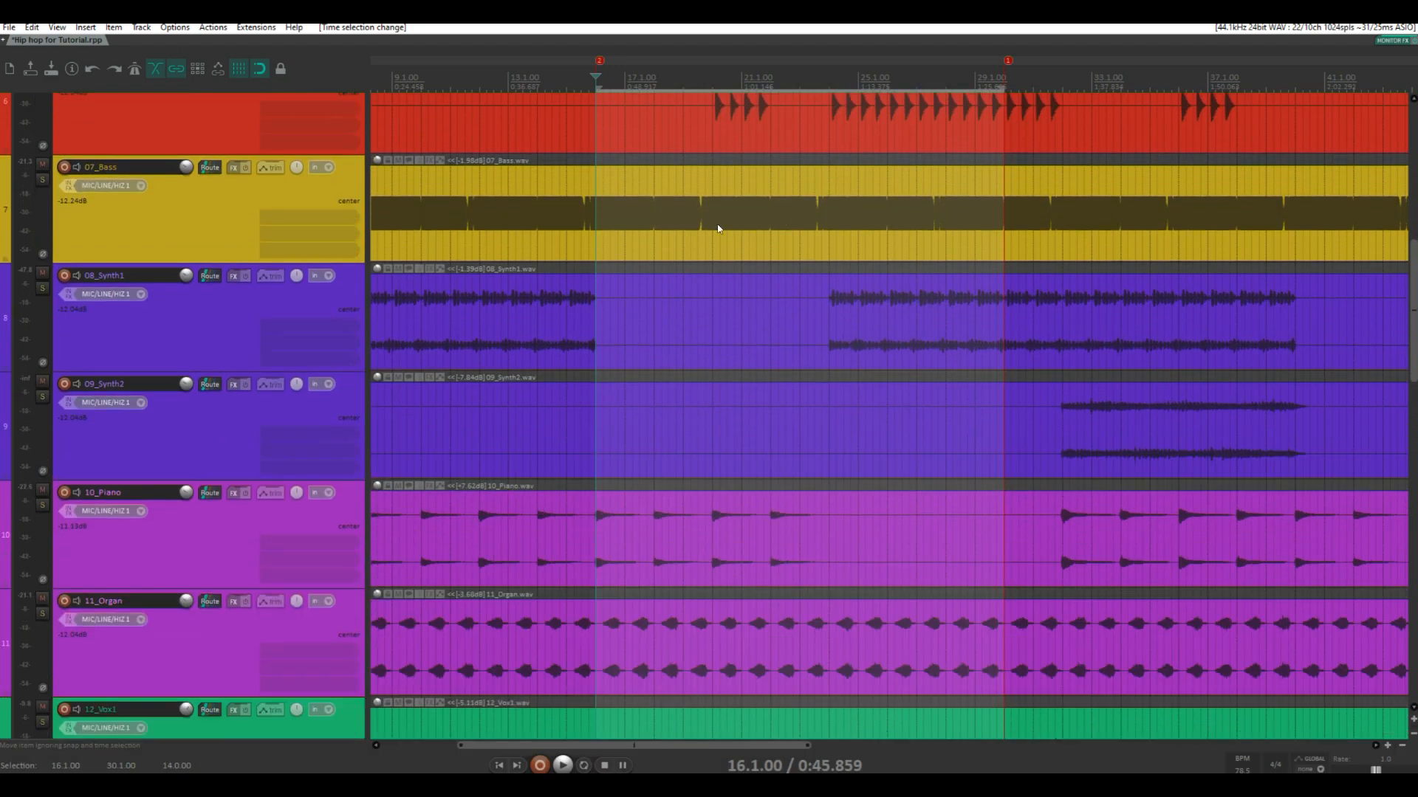
pyautogui.scroll(-5, 554, 221)
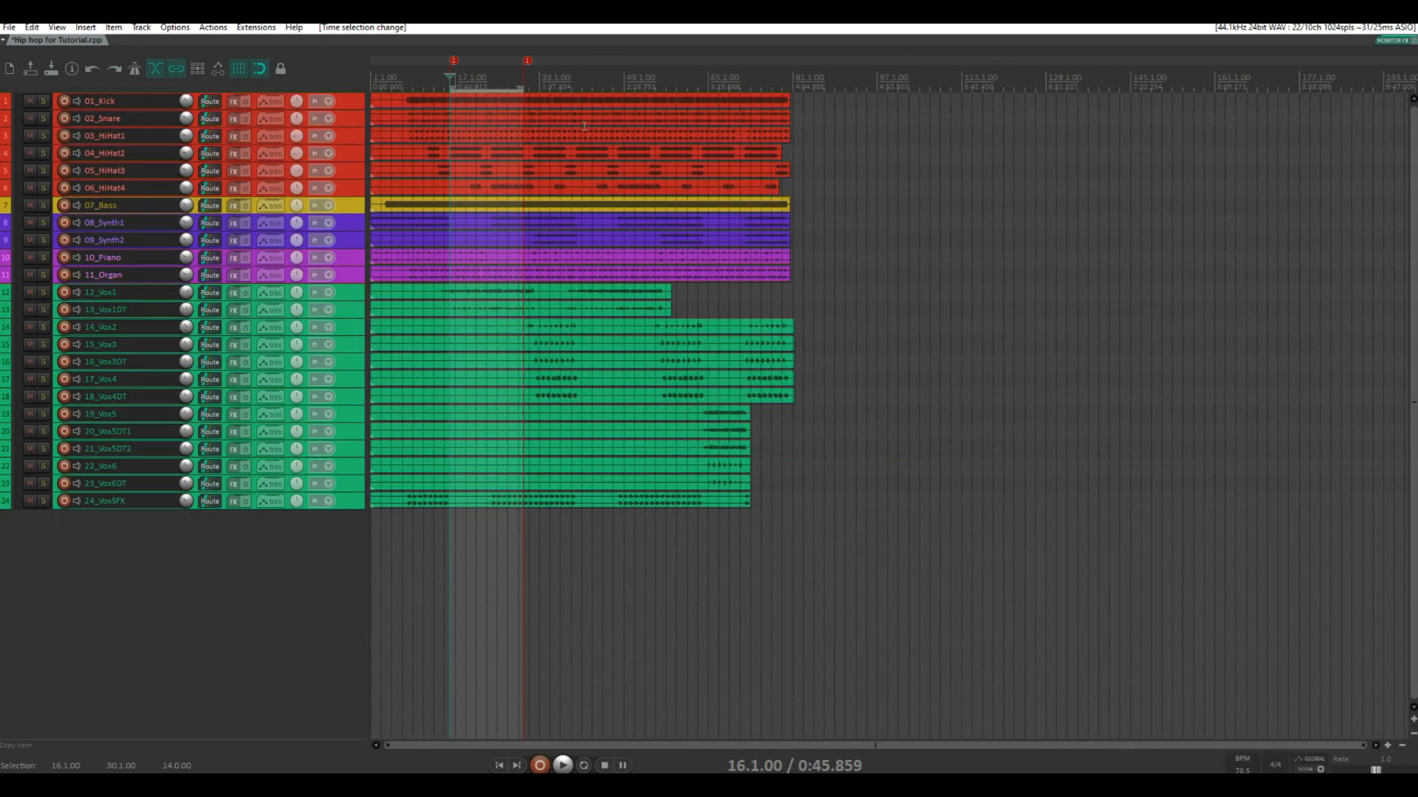
pyautogui.scroll(4, 462, 183)
pyautogui.moveTo(495, 59); pyautogui.dragTo(649, 74)
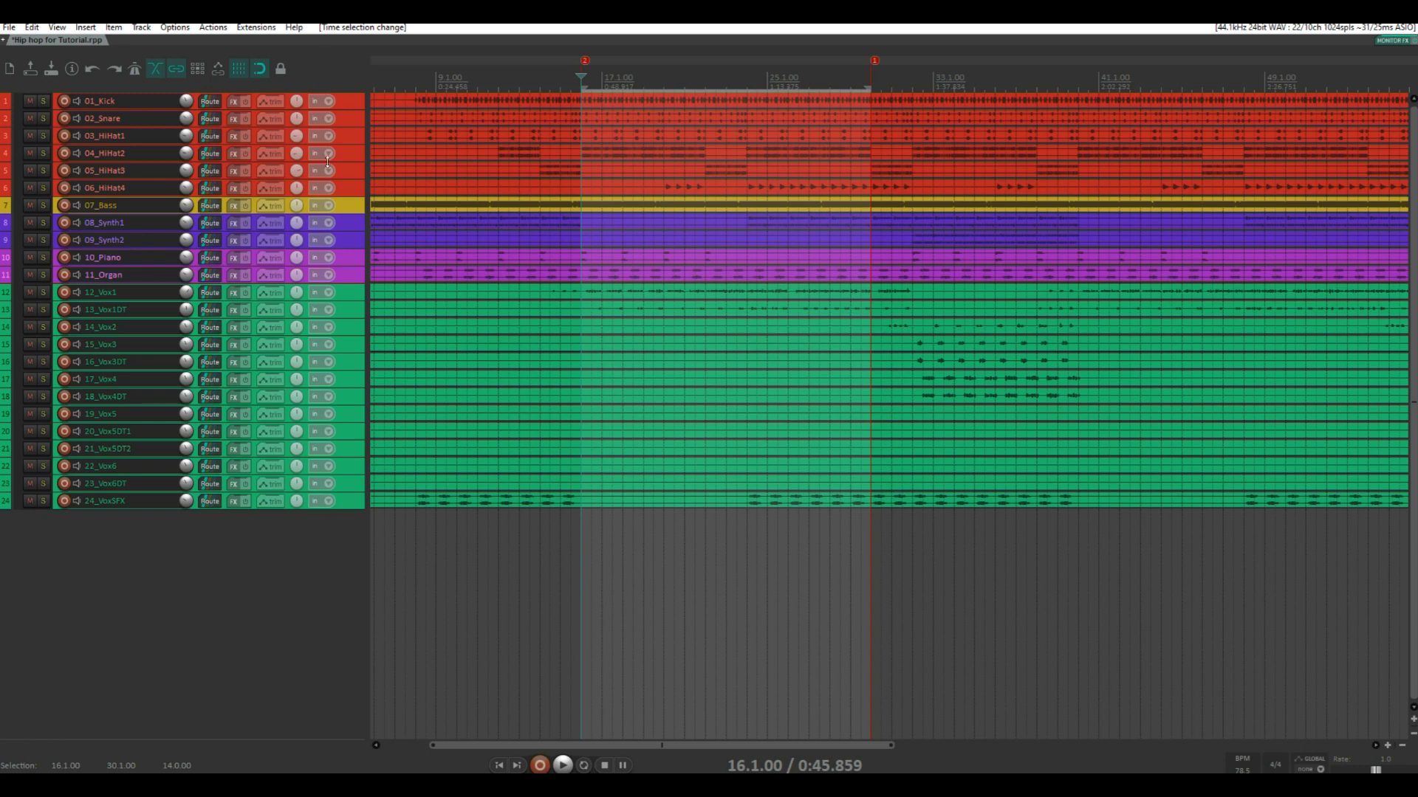
# Step: Add a new track below 24_VoxSFX and name it RICH BUSS
pyautogui.doubleClick(267, 569)
pyautogui.click(133, 517)
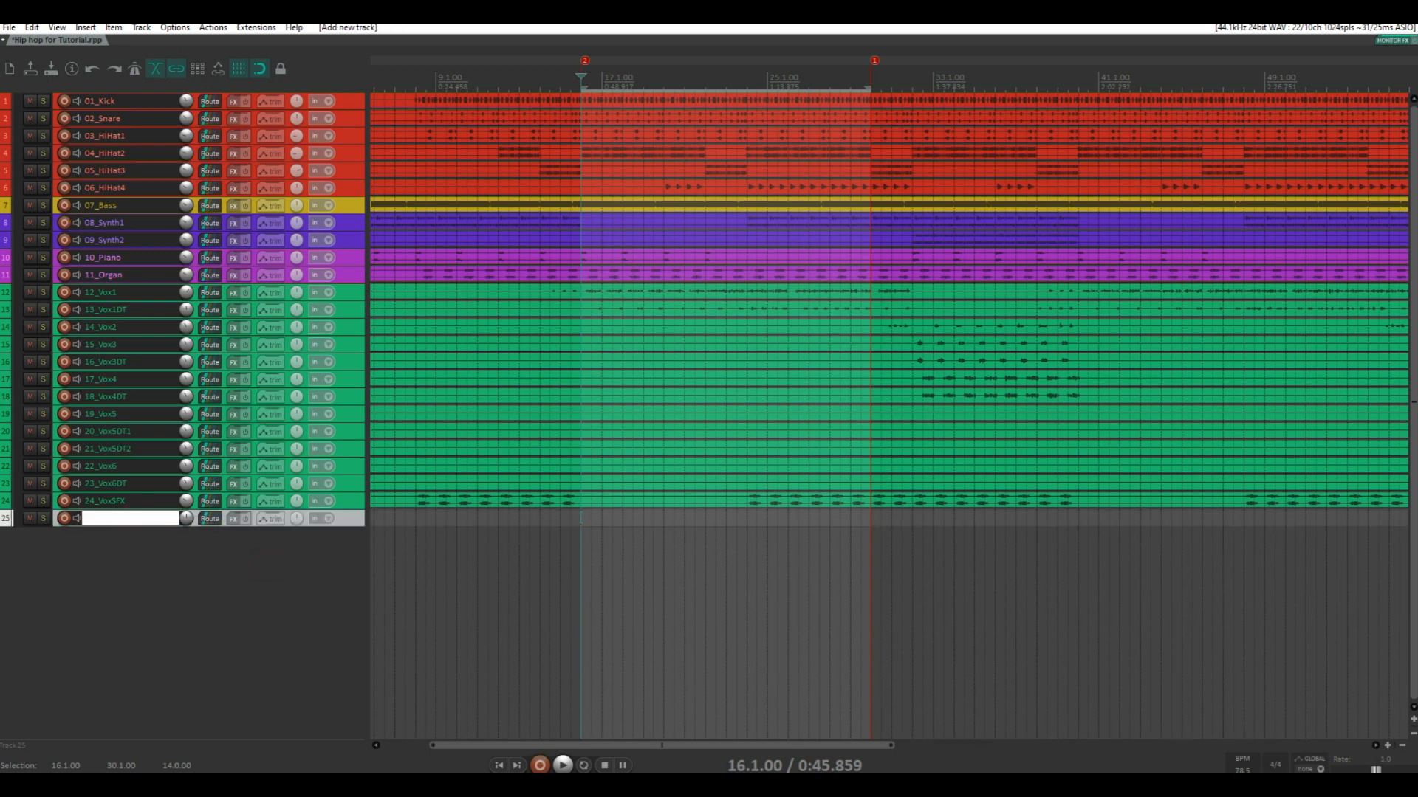
pyautogui.write('RICH BUSS')
pyautogui.press('Return')
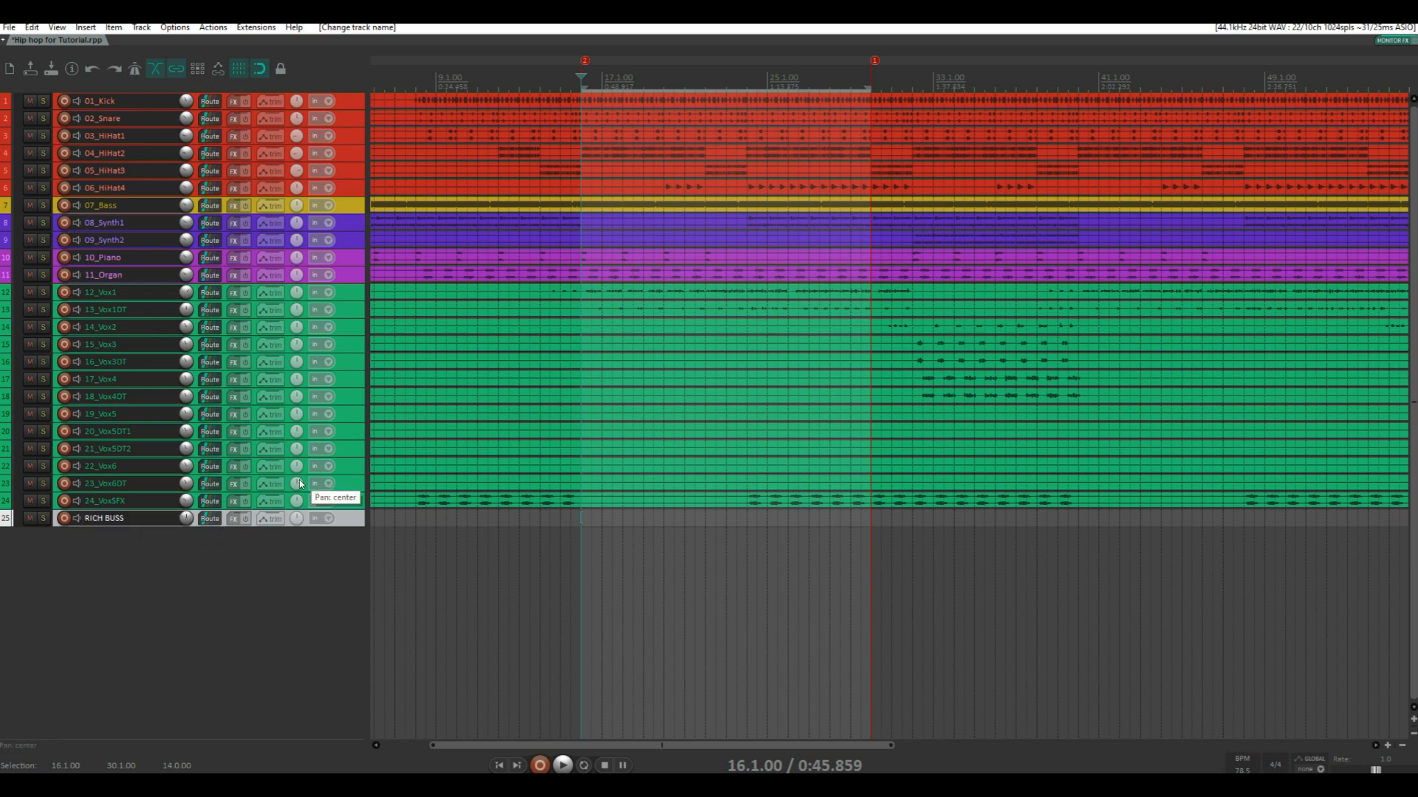
# Step: Add the JS: Exciter (Treble Enhancer) effect to the RICH BUSS track
pyautogui.click(236, 519)
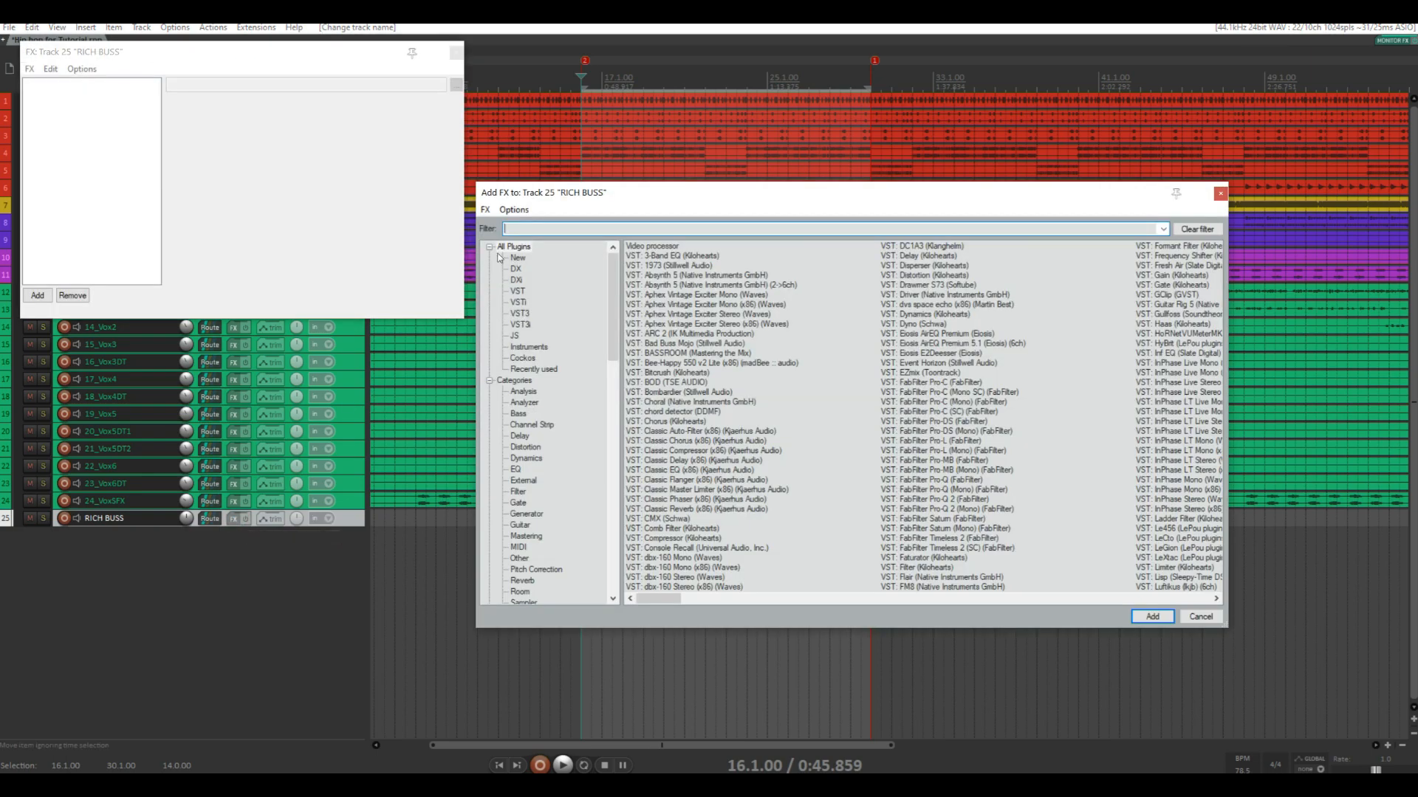
pyautogui.write('exciter')
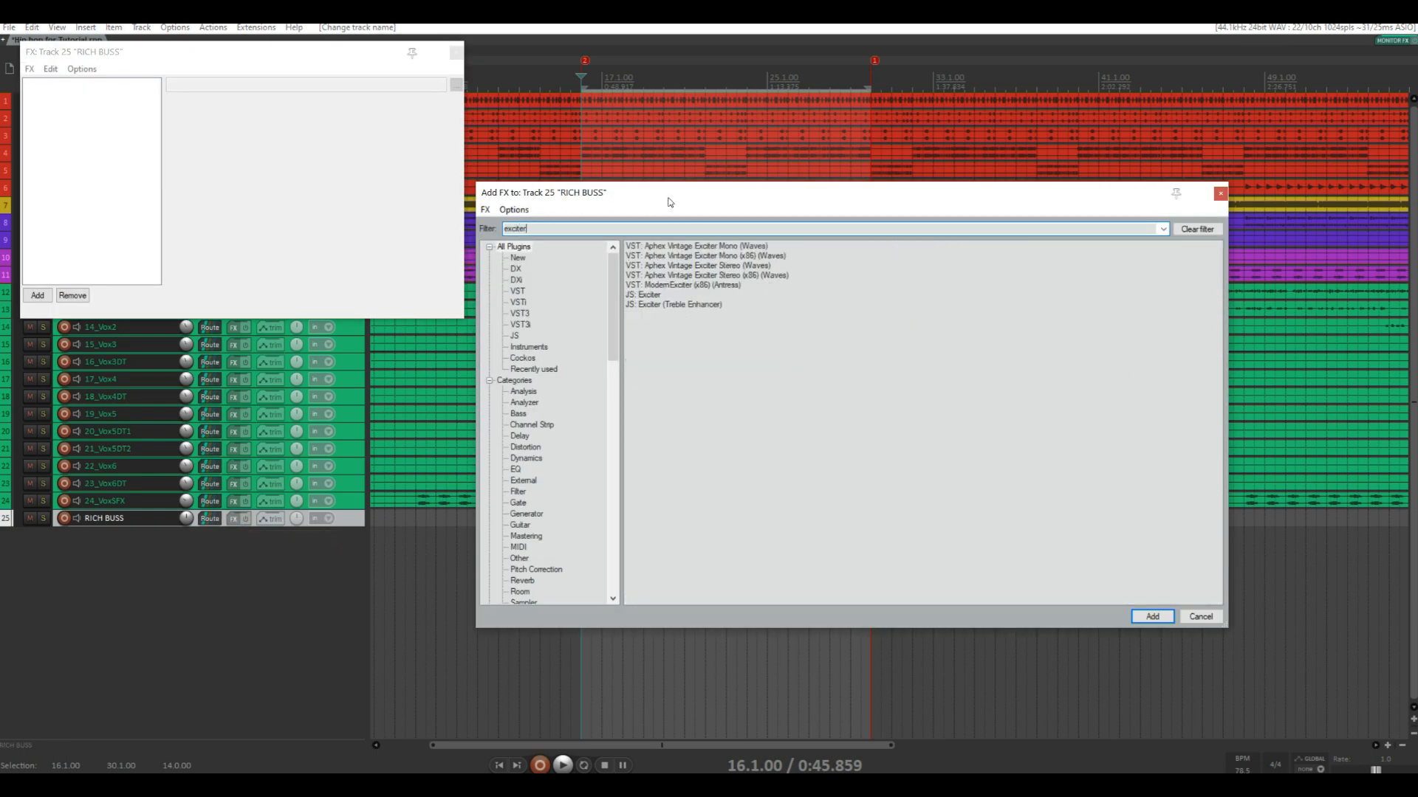
pyautogui.moveTo(679, 193); pyautogui.dragTo(805, 186)
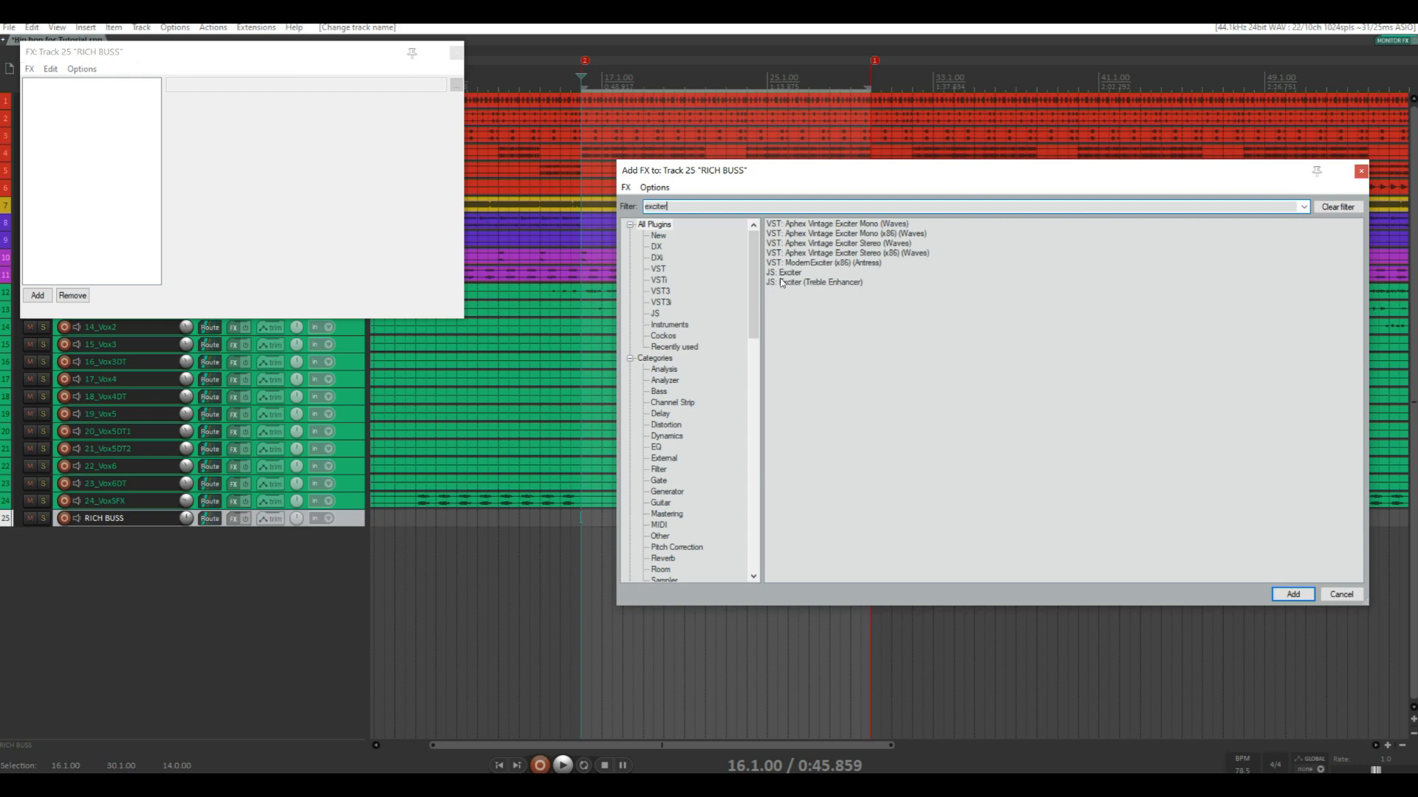
pyautogui.moveTo(789, 283); pyautogui.dragTo(87, 114)
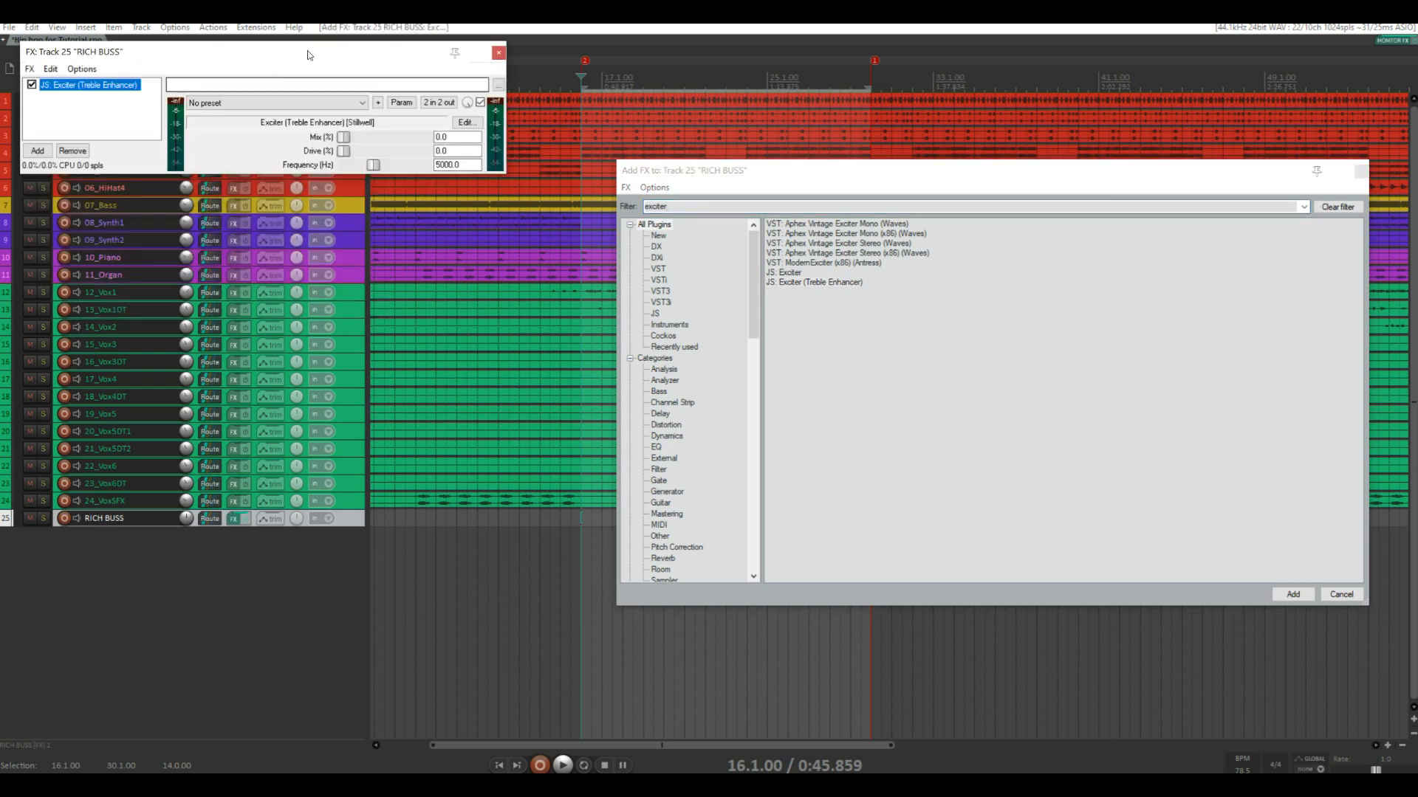
pyautogui.moveTo(310, 53); pyautogui.dragTo(504, 161)
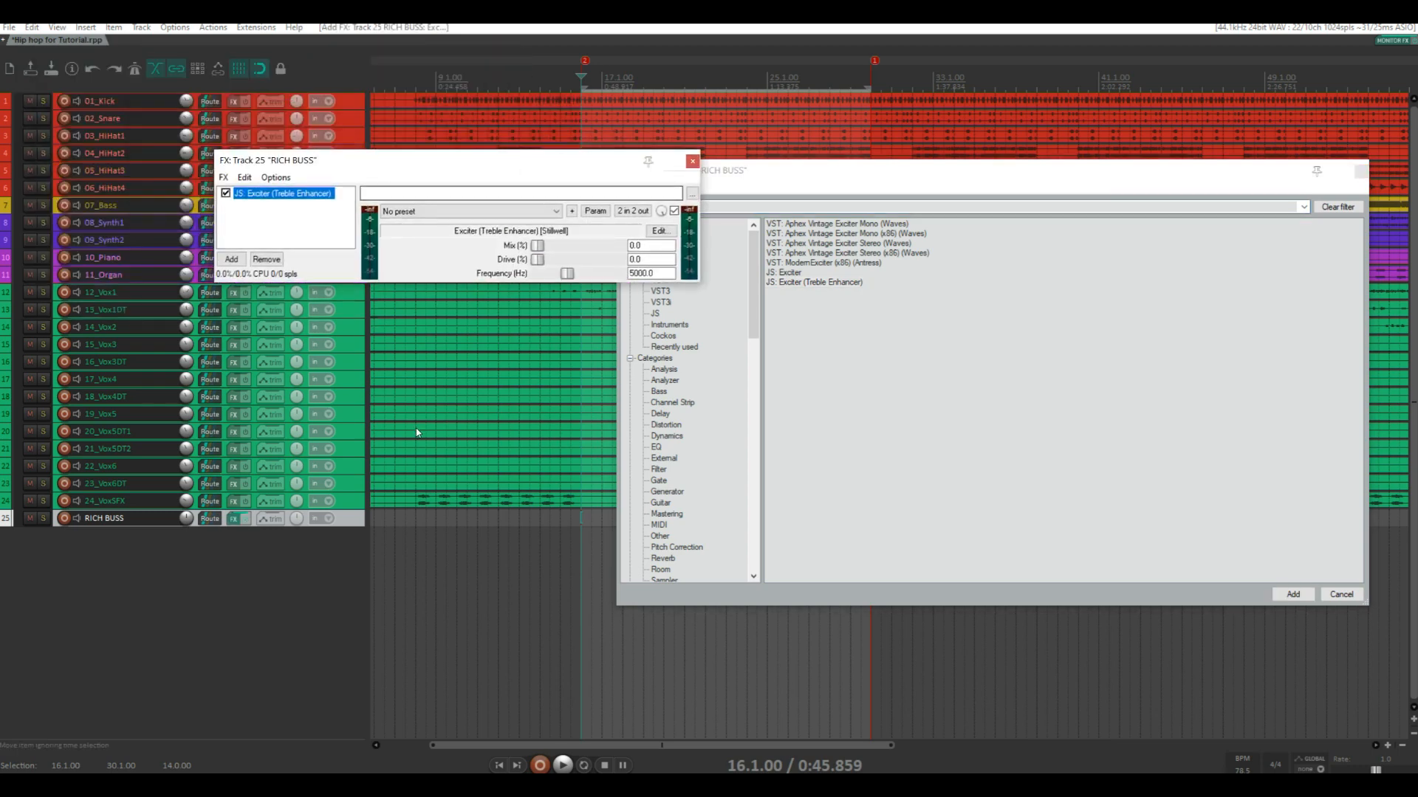
pyautogui.click(1360, 171)
# Step: Set the Exciter's Mix and Drive to 100% and close the effects chain
pyautogui.moveTo(538, 246); pyautogui.dragTo(691, 242)
pyautogui.moveTo(537, 258); pyautogui.dragTo(619, 260)
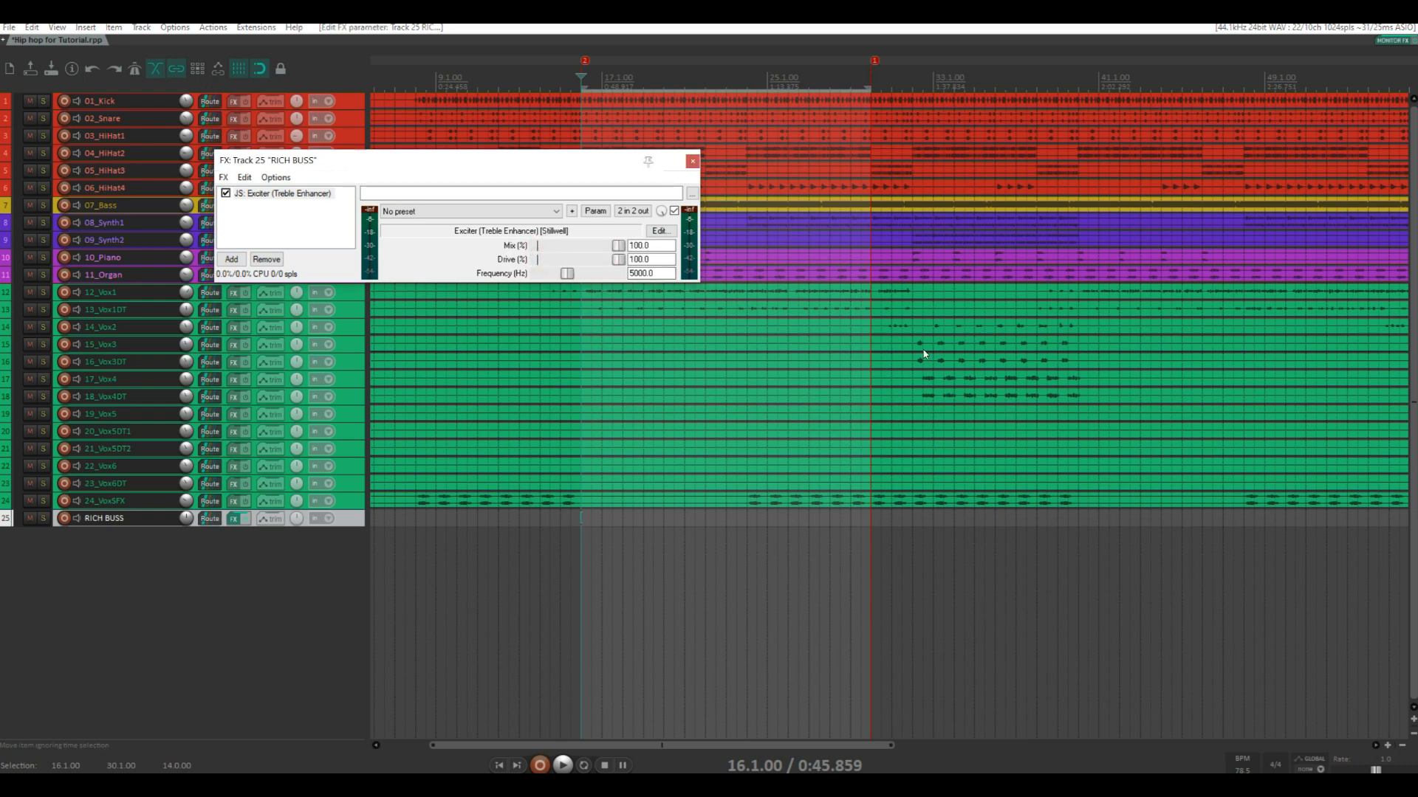
pyautogui.click(692, 161)
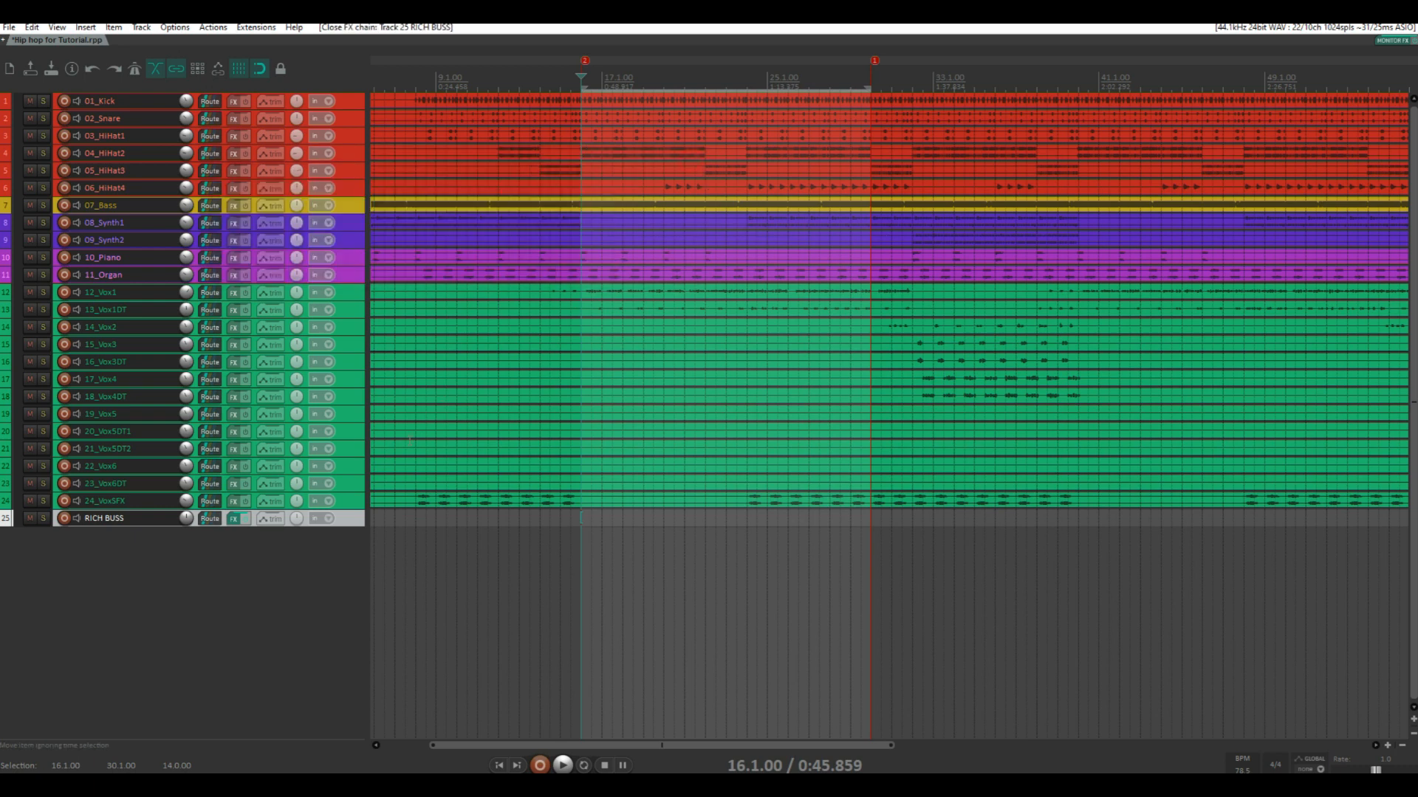
# Step: Select all tracks from 01_Kick to 24_VoxSFX and create a send from them to RICH BUSS
pyautogui.click(353, 498)
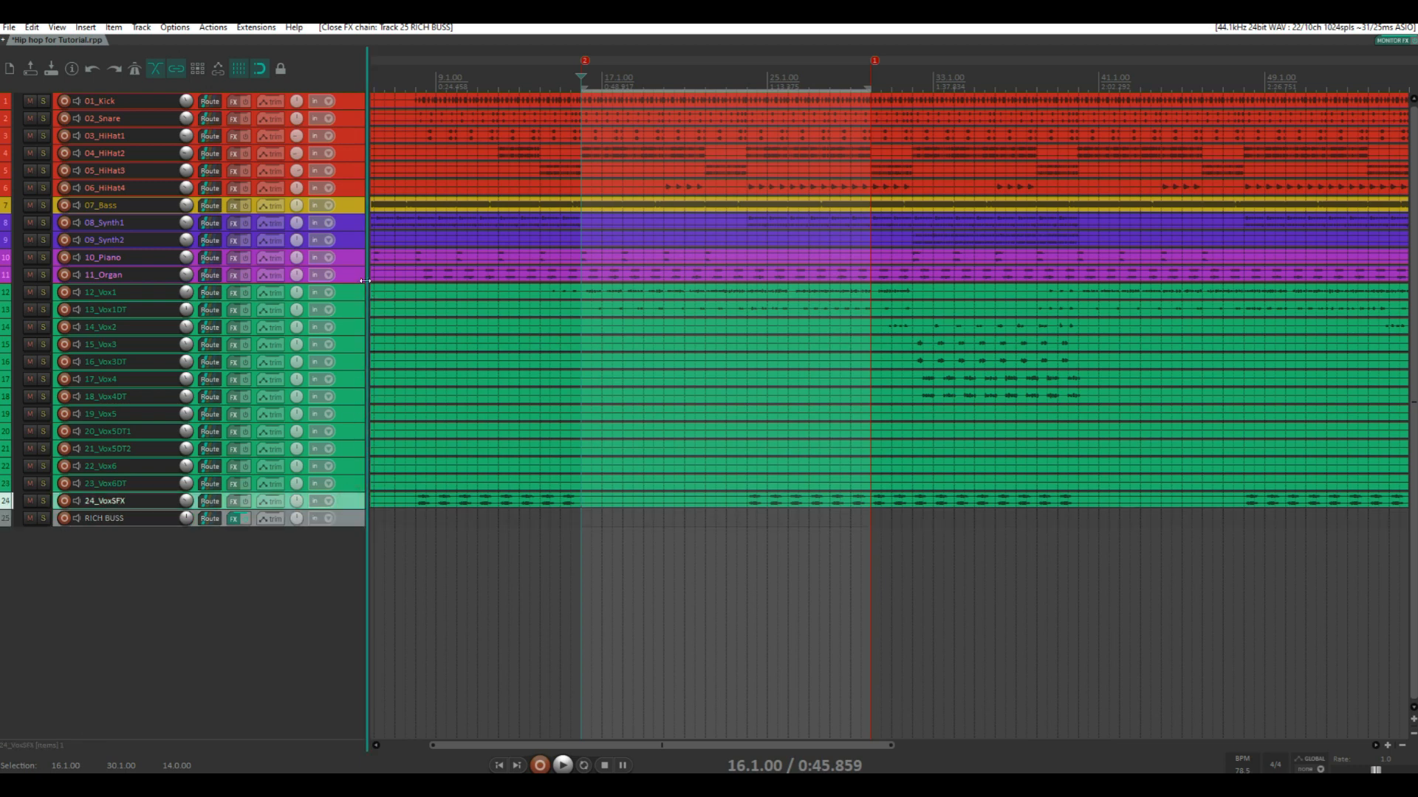
pyautogui.keyDown('shift'); pyautogui.click(354, 100); pyautogui.keyUp('shift')
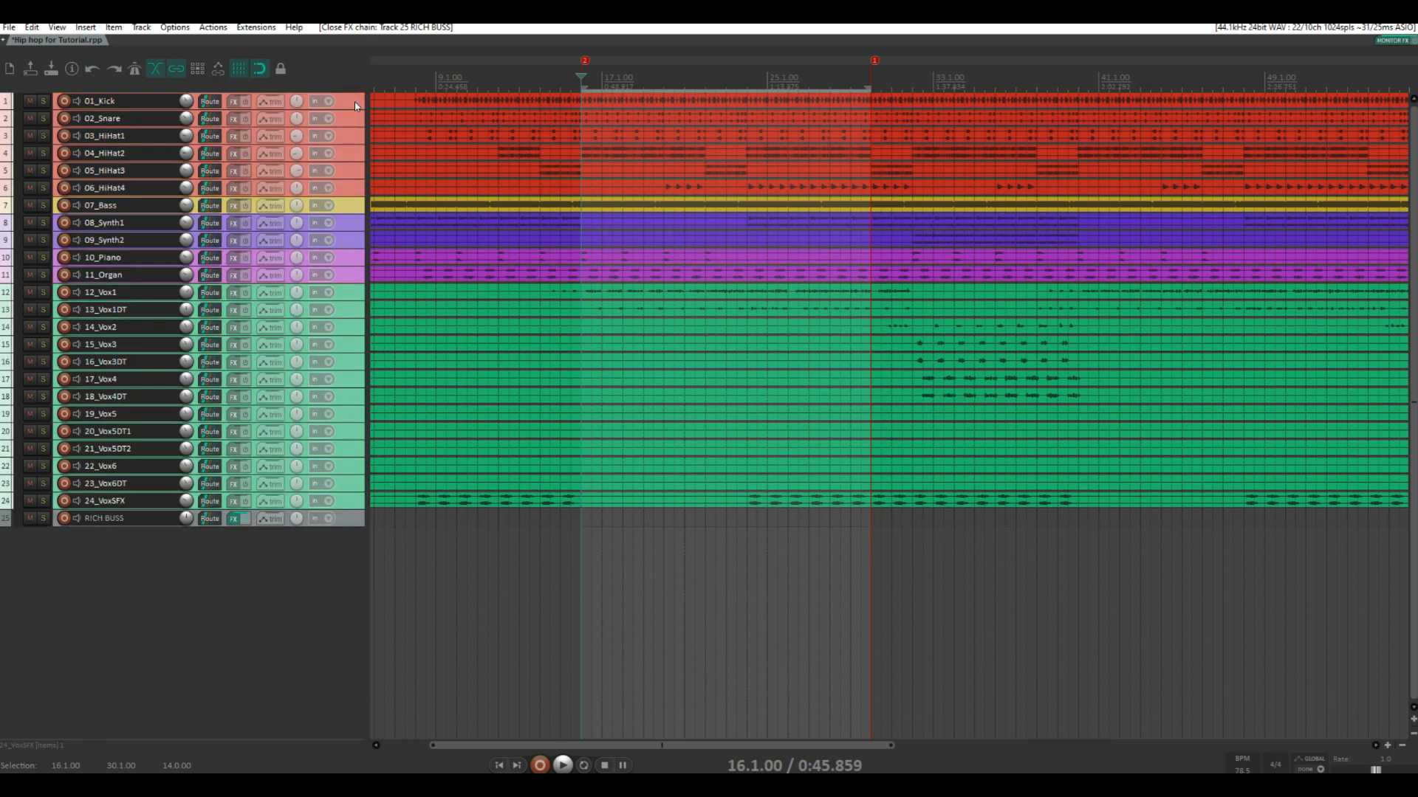
pyautogui.click(354, 101)
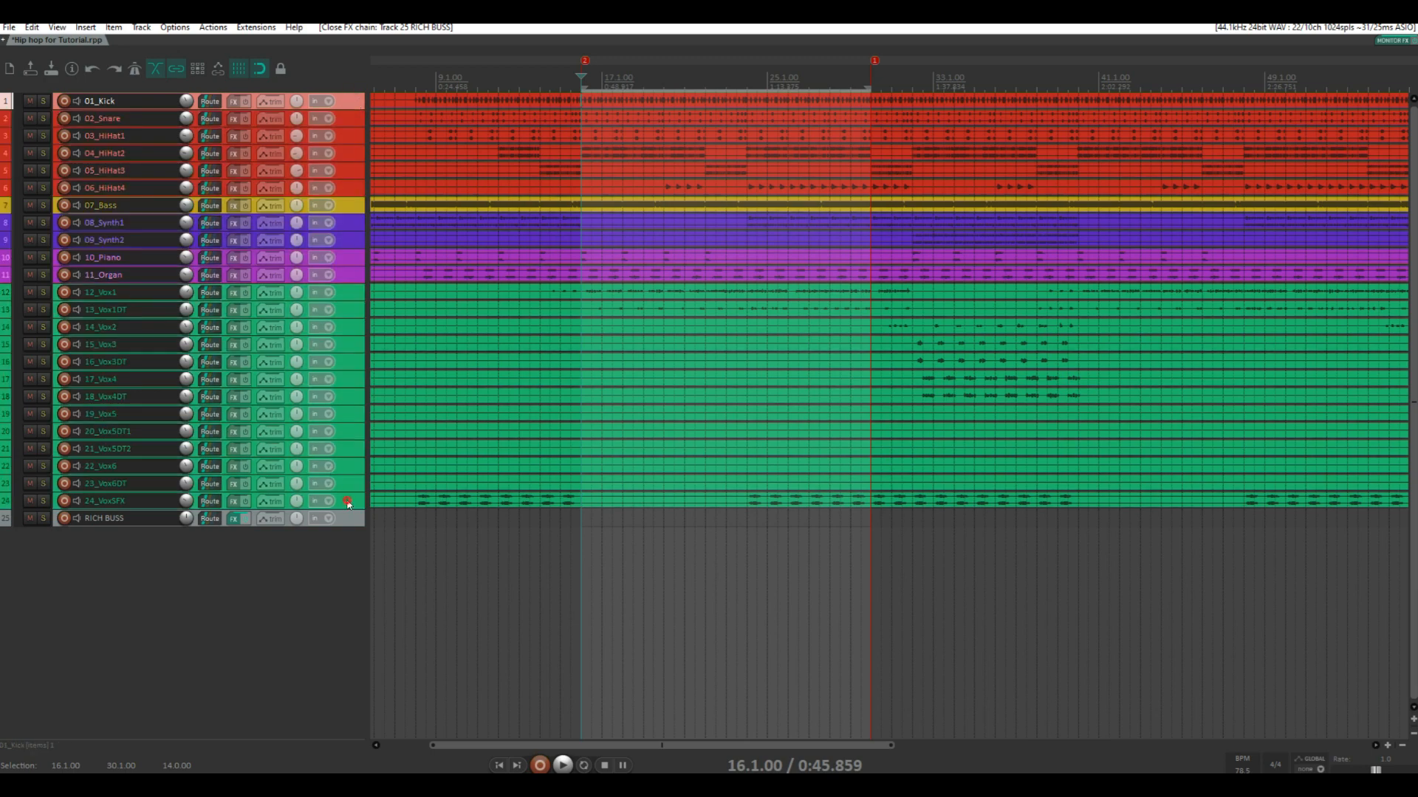
pyautogui.keyDown('shift'); pyautogui.click(348, 502); pyautogui.keyUp('shift')
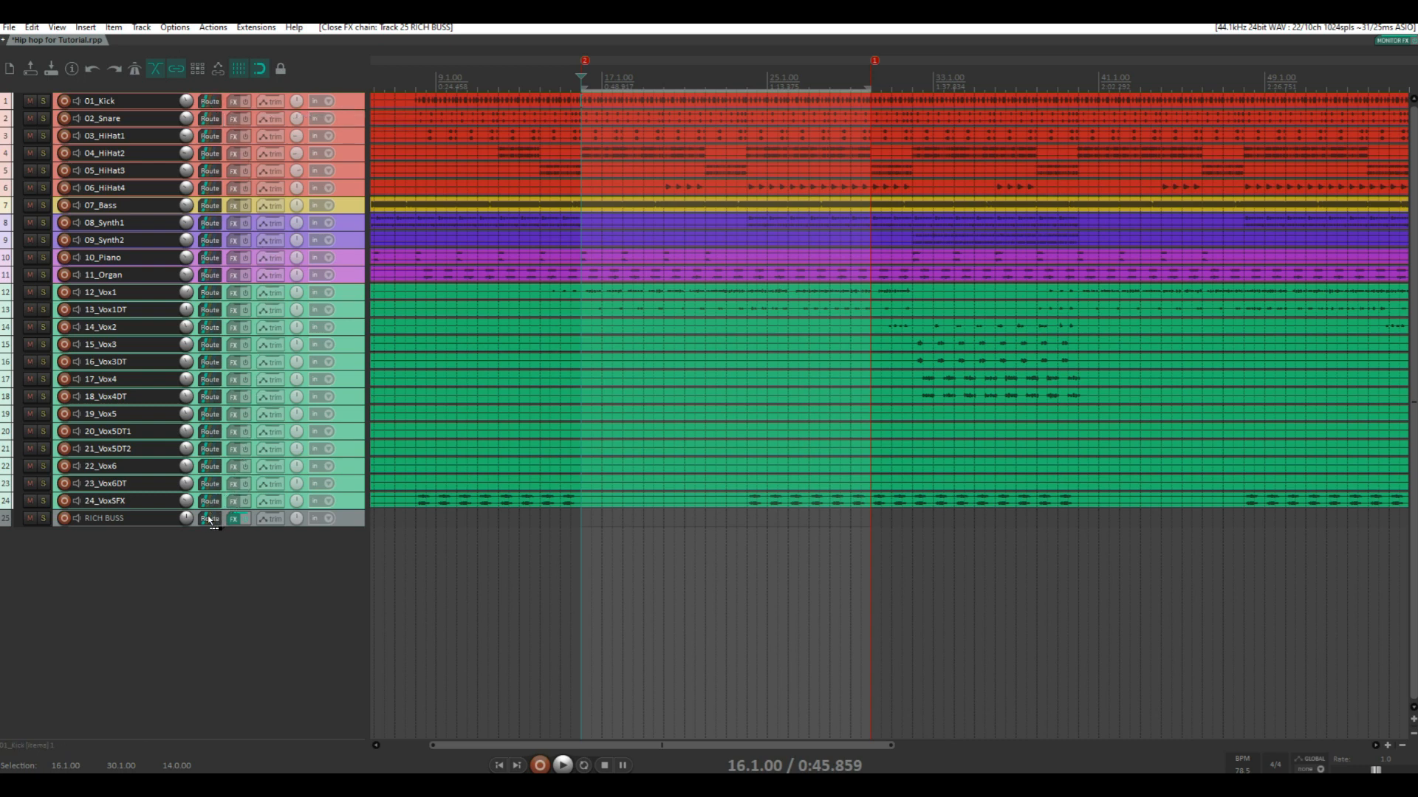
pyautogui.moveTo(209, 521); pyautogui.dragTo(209, 521)
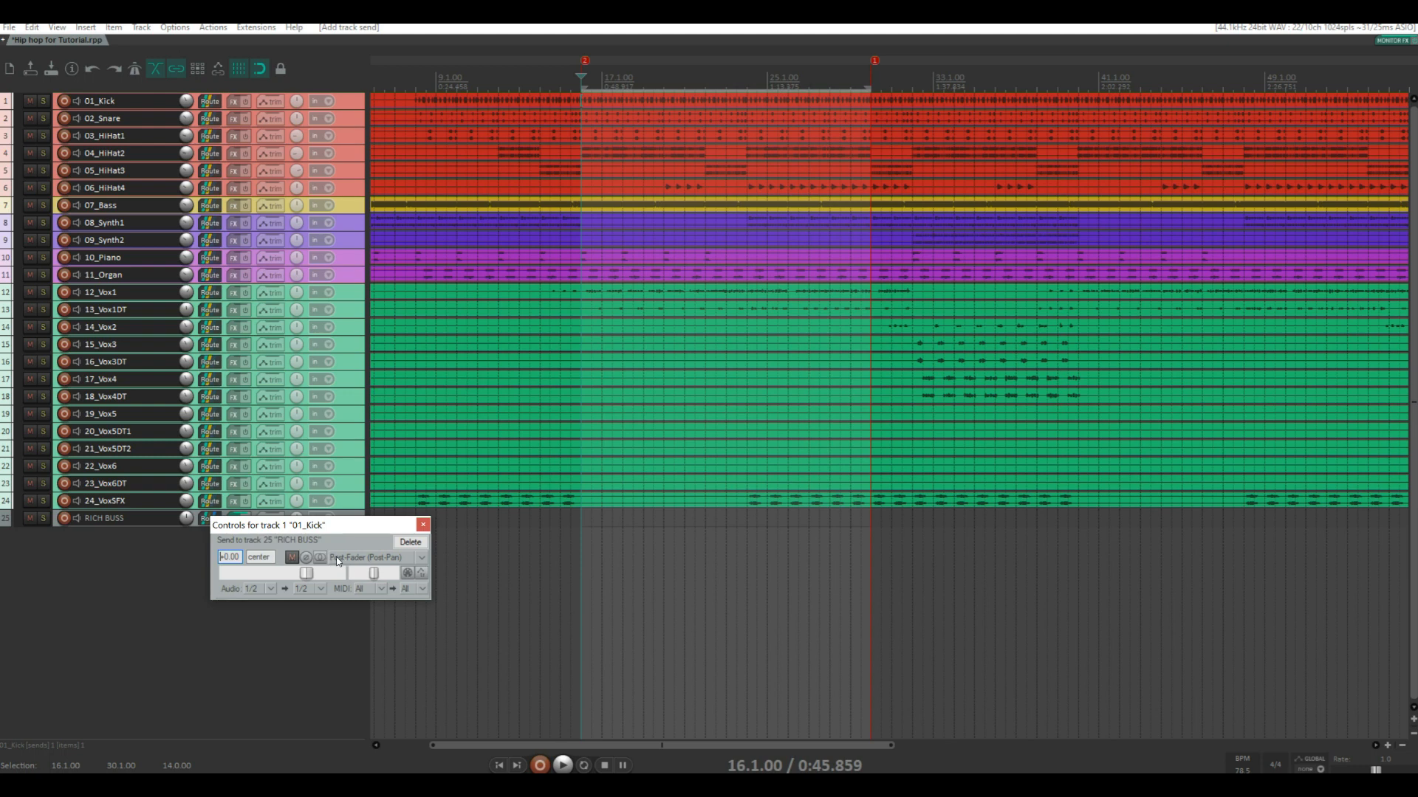
pyautogui.click(422, 524)
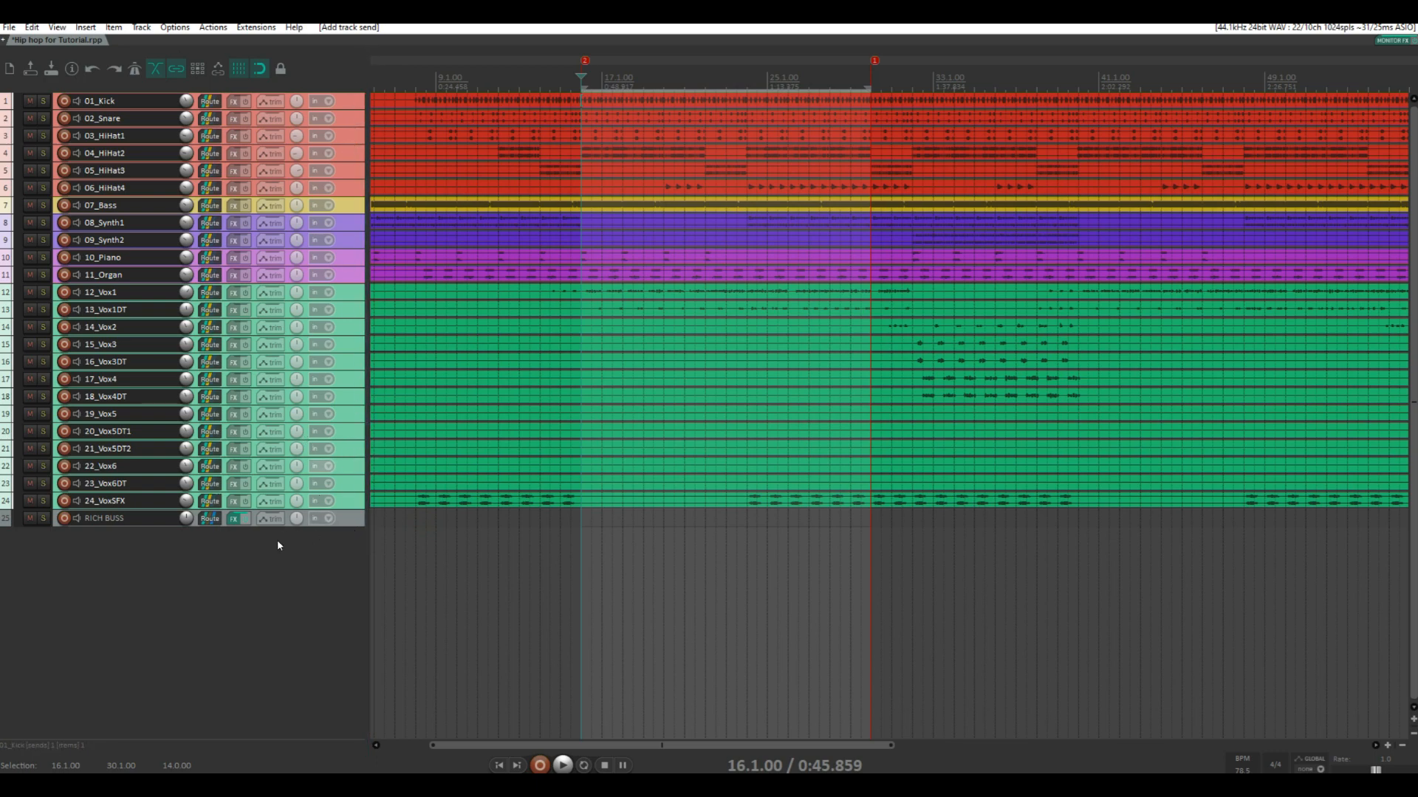
# Step: Enlarge the track heights and lower the RICH BUSS volume all the way to -inf dB
pyautogui.press('`')
pyautogui.click(257, 680)
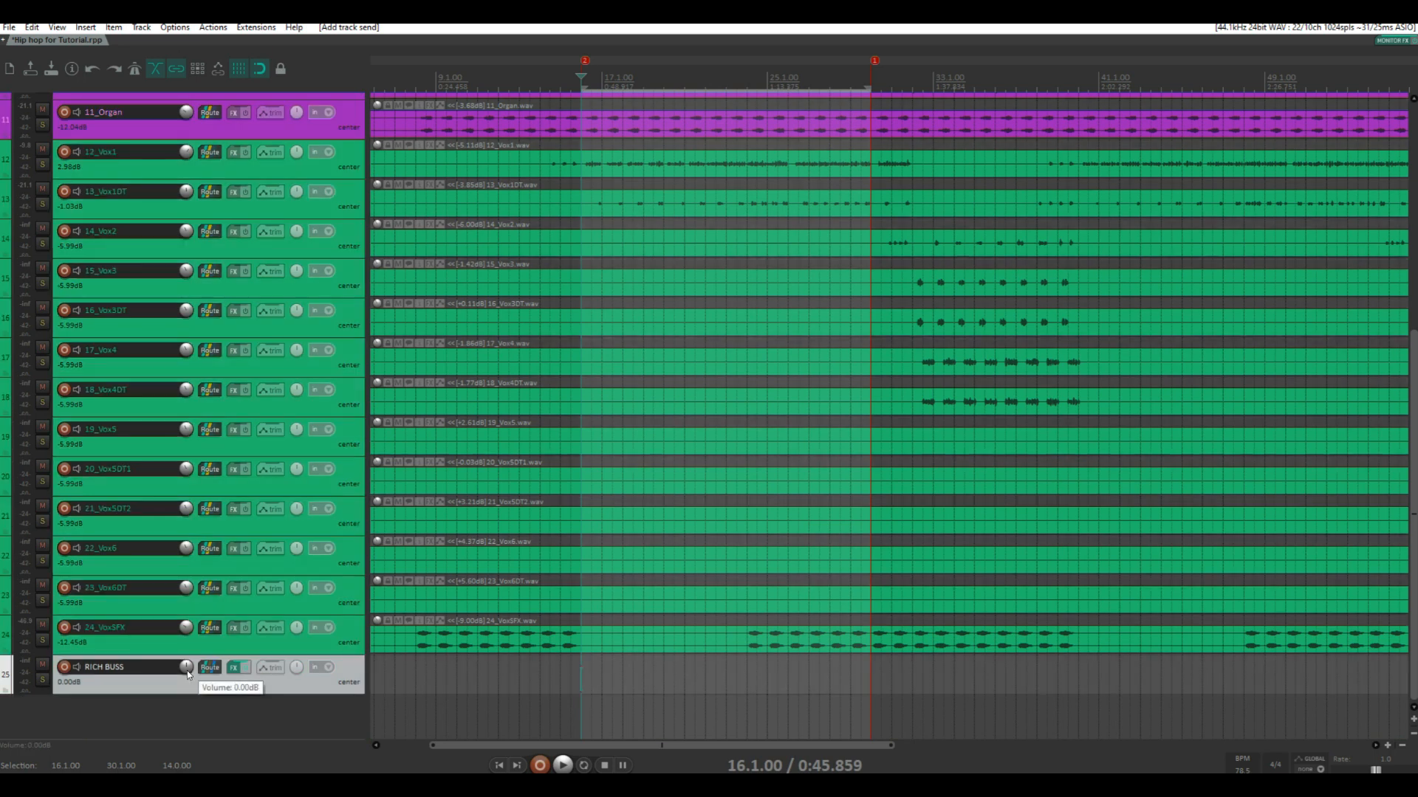
pyautogui.moveTo(186, 668); pyautogui.dragTo(186, 745)
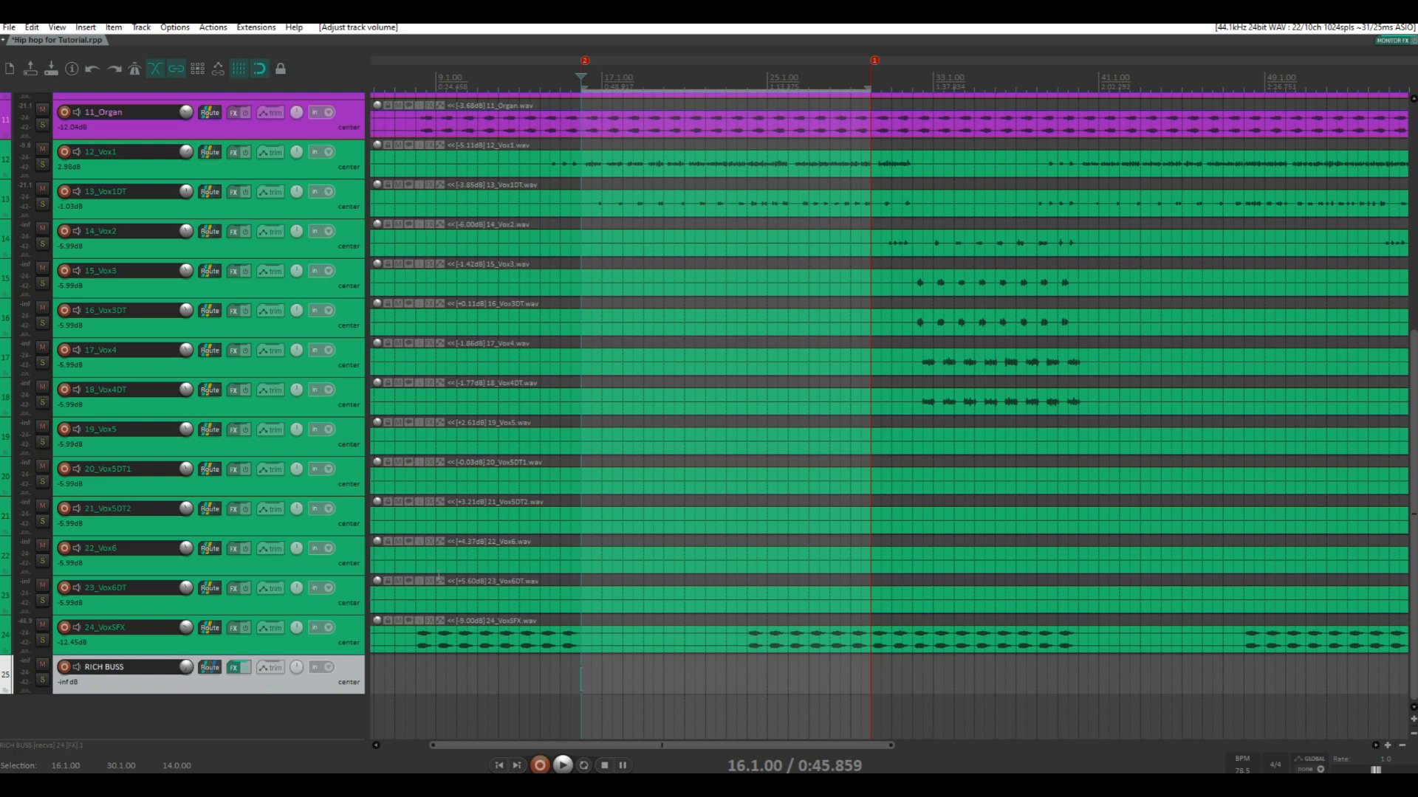
# Step: Show the mixer, turn on repeat, and raise the RICH BUSS fader to about -7.94 dB during playback
pyautogui.hotkey('ctrl', 'm')
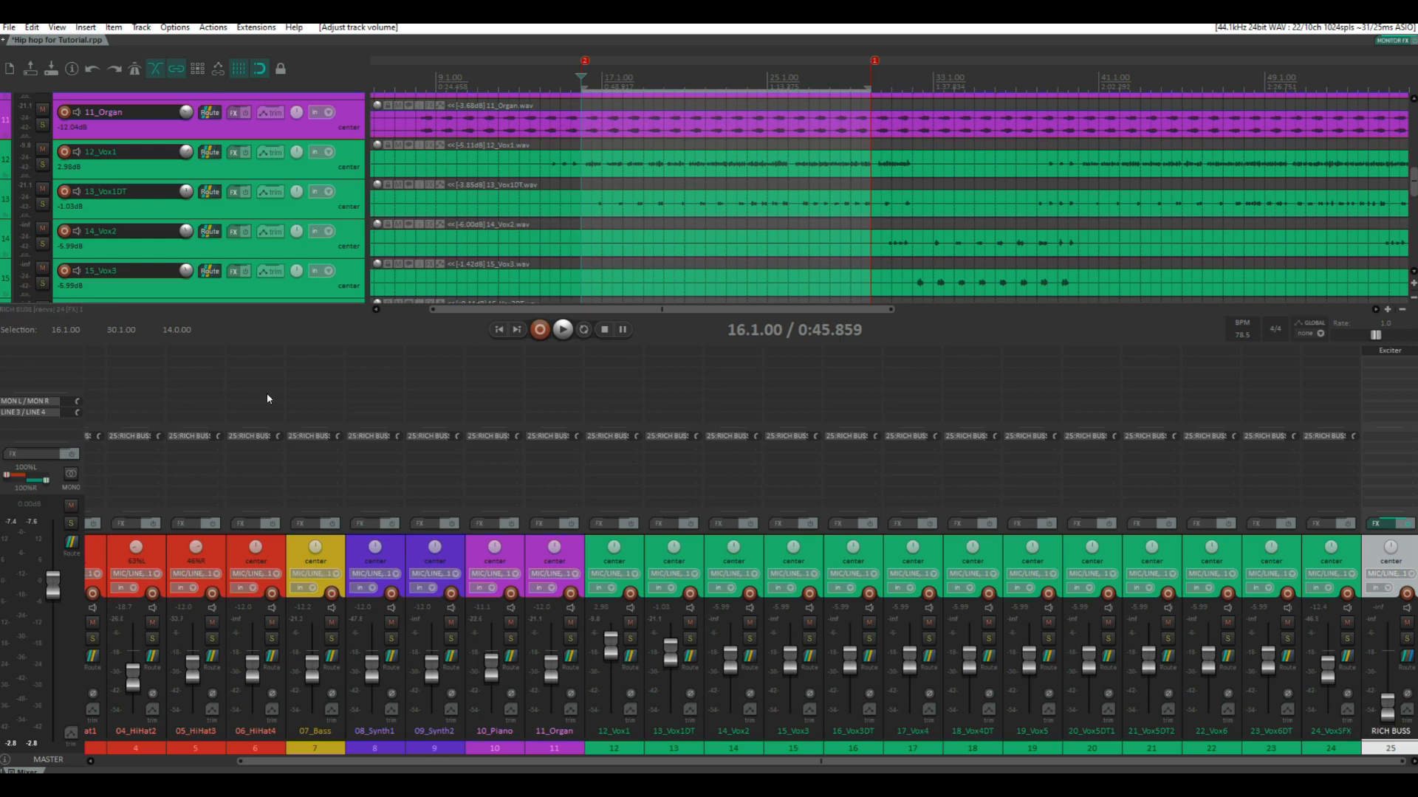
pyautogui.click(584, 329)
pyautogui.press('space')
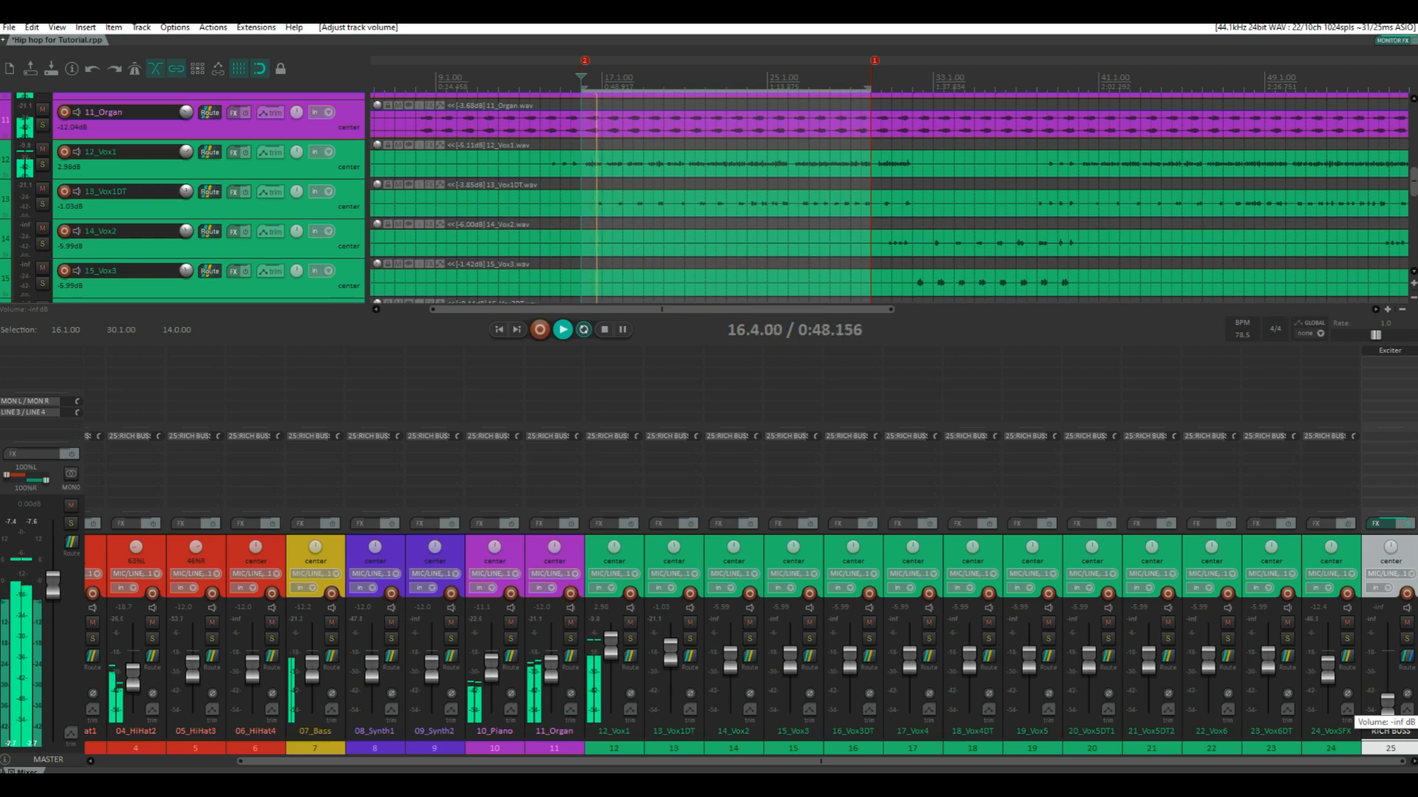
pyautogui.moveTo(1387, 703); pyautogui.dragTo(1387, 659)
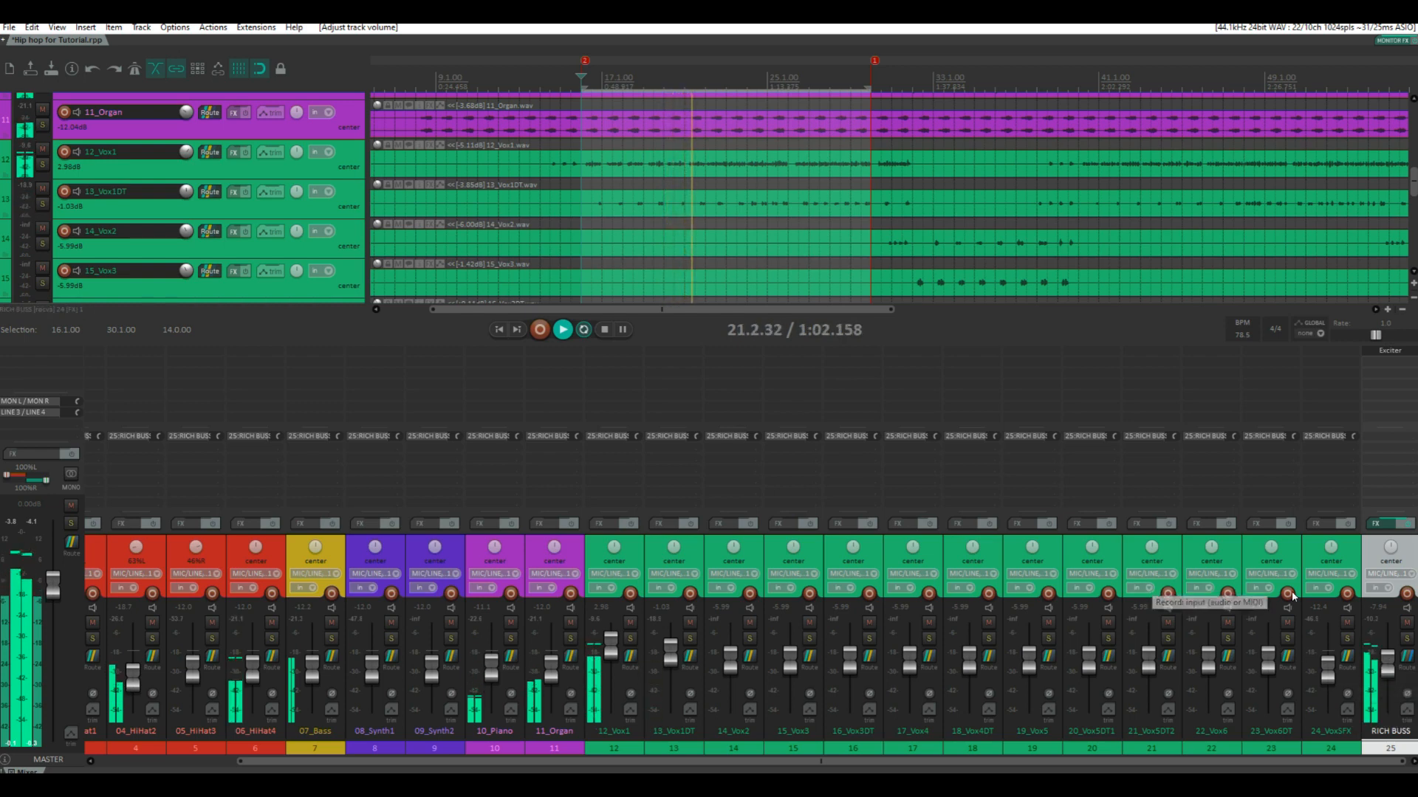
pyautogui.press('space')
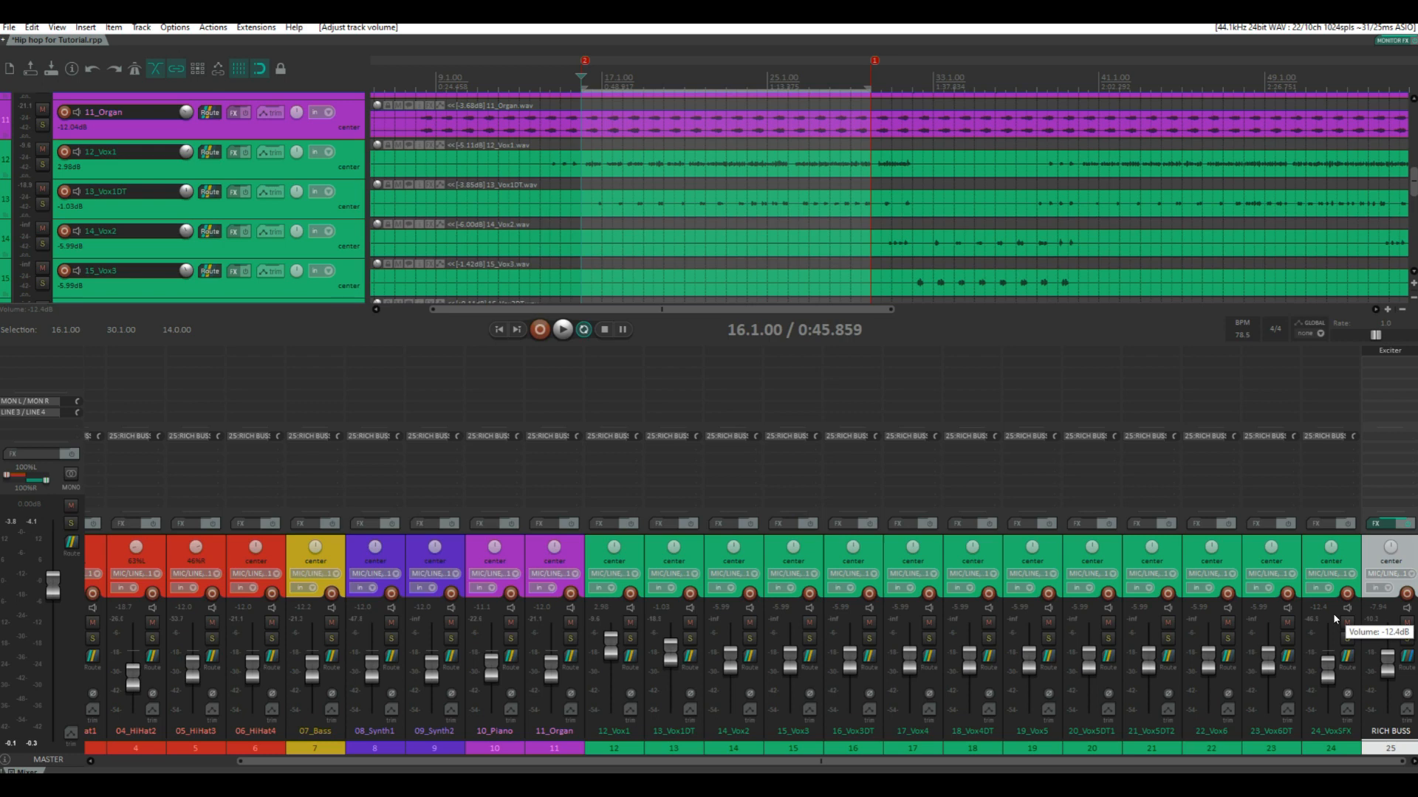
# Step: Compare the mix with and without RICH BUSS by repeatedly muting and unmuting it during playback, then stop with it unmuted
pyautogui.click(1407, 623)
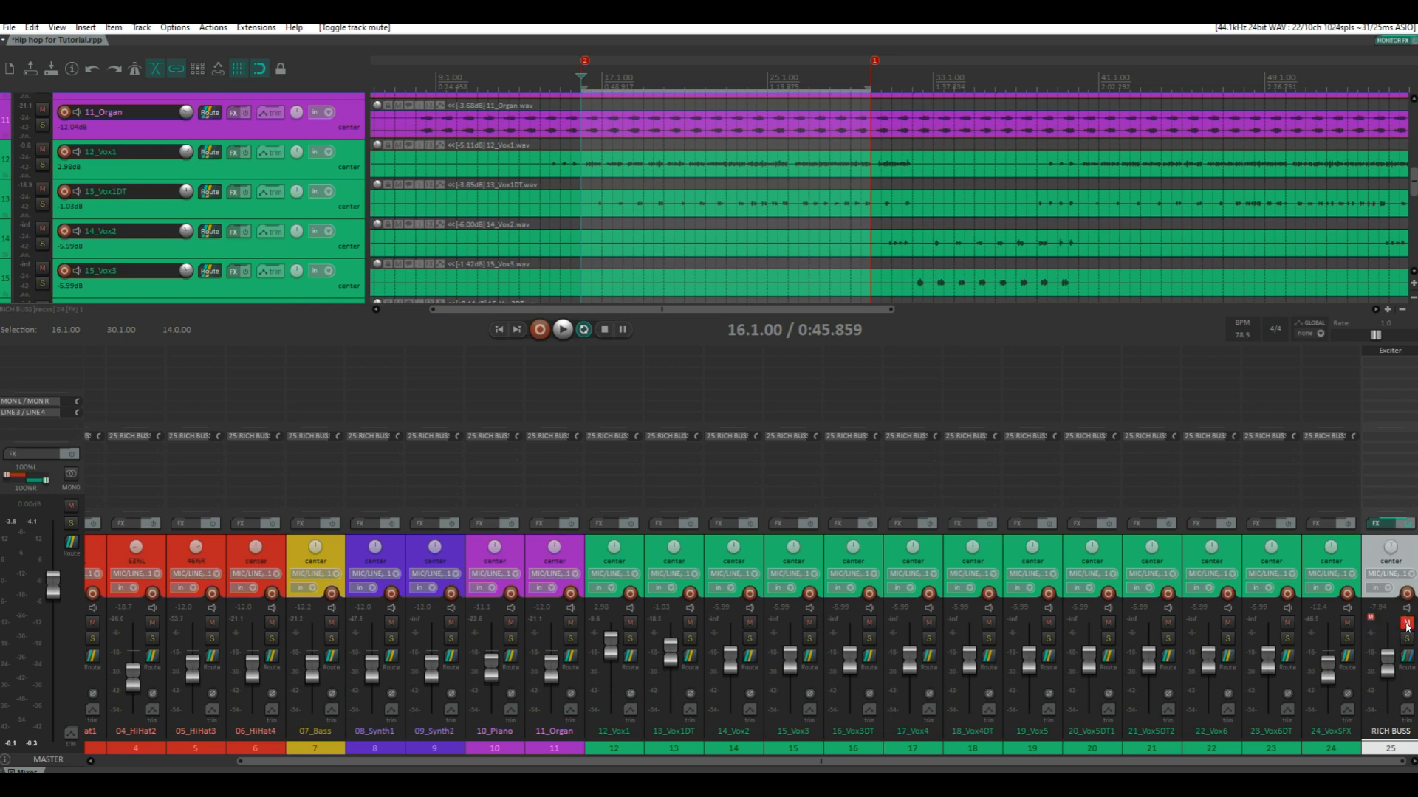
pyautogui.click(1407, 623)
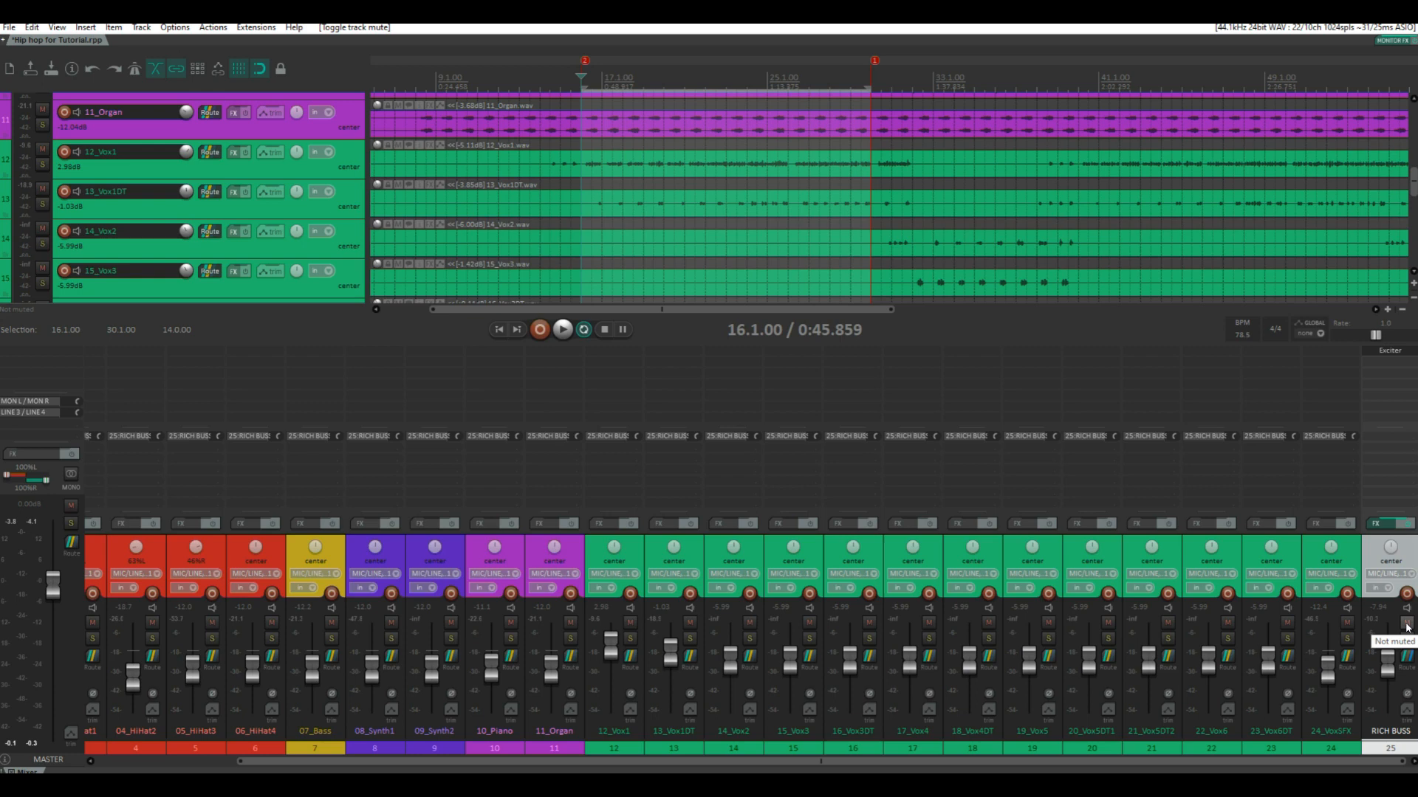
pyautogui.press('space')
pyautogui.click(1407, 624)
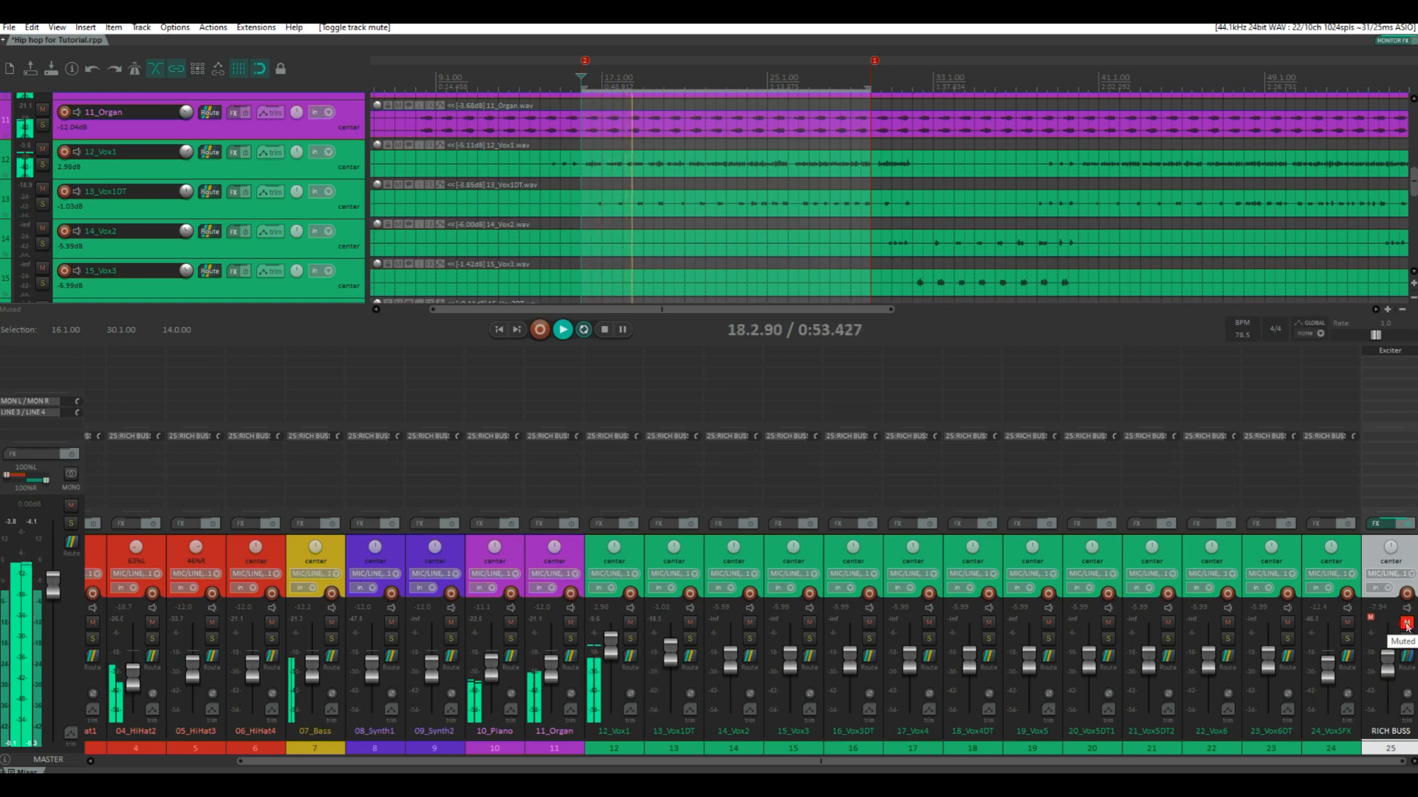
pyautogui.click(1406, 624)
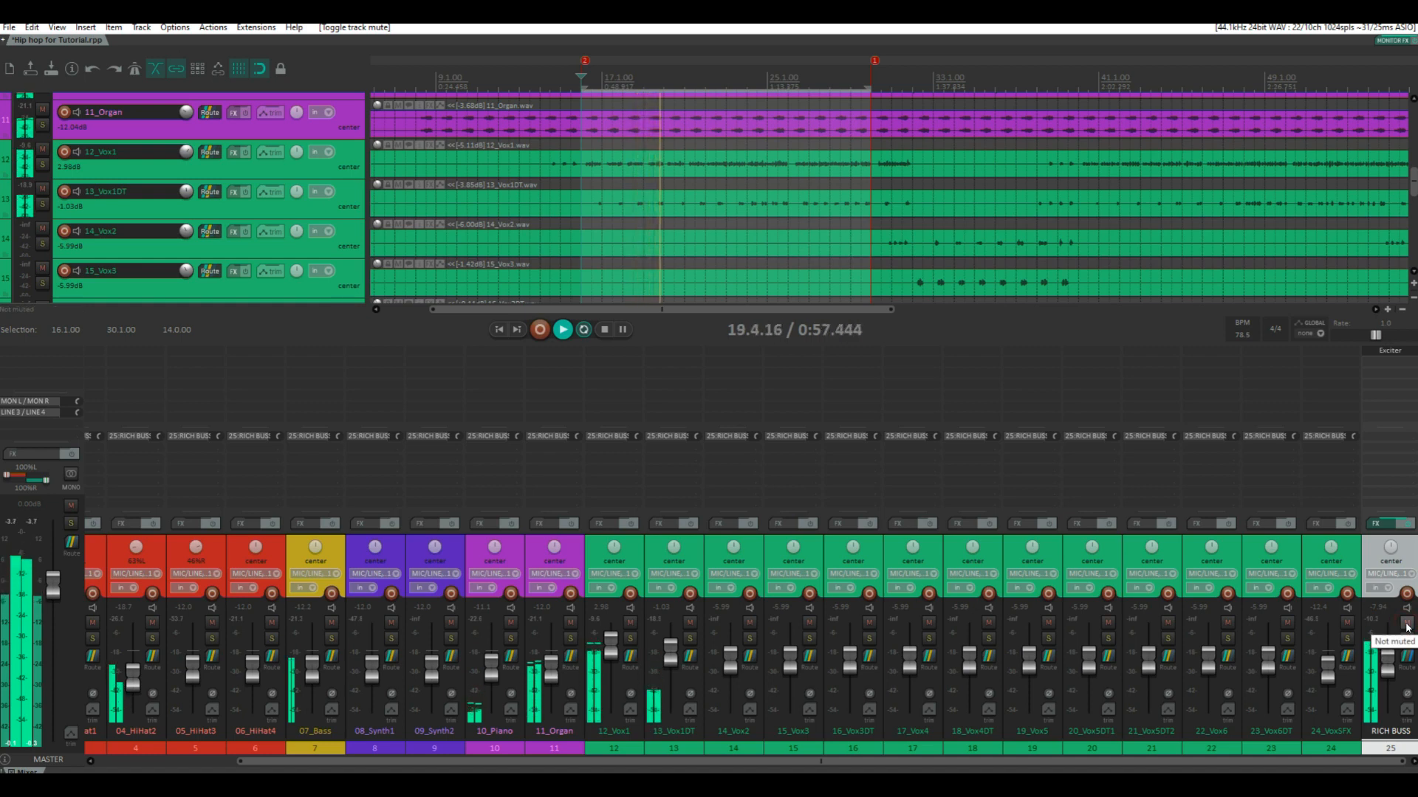
pyautogui.click(1407, 624)
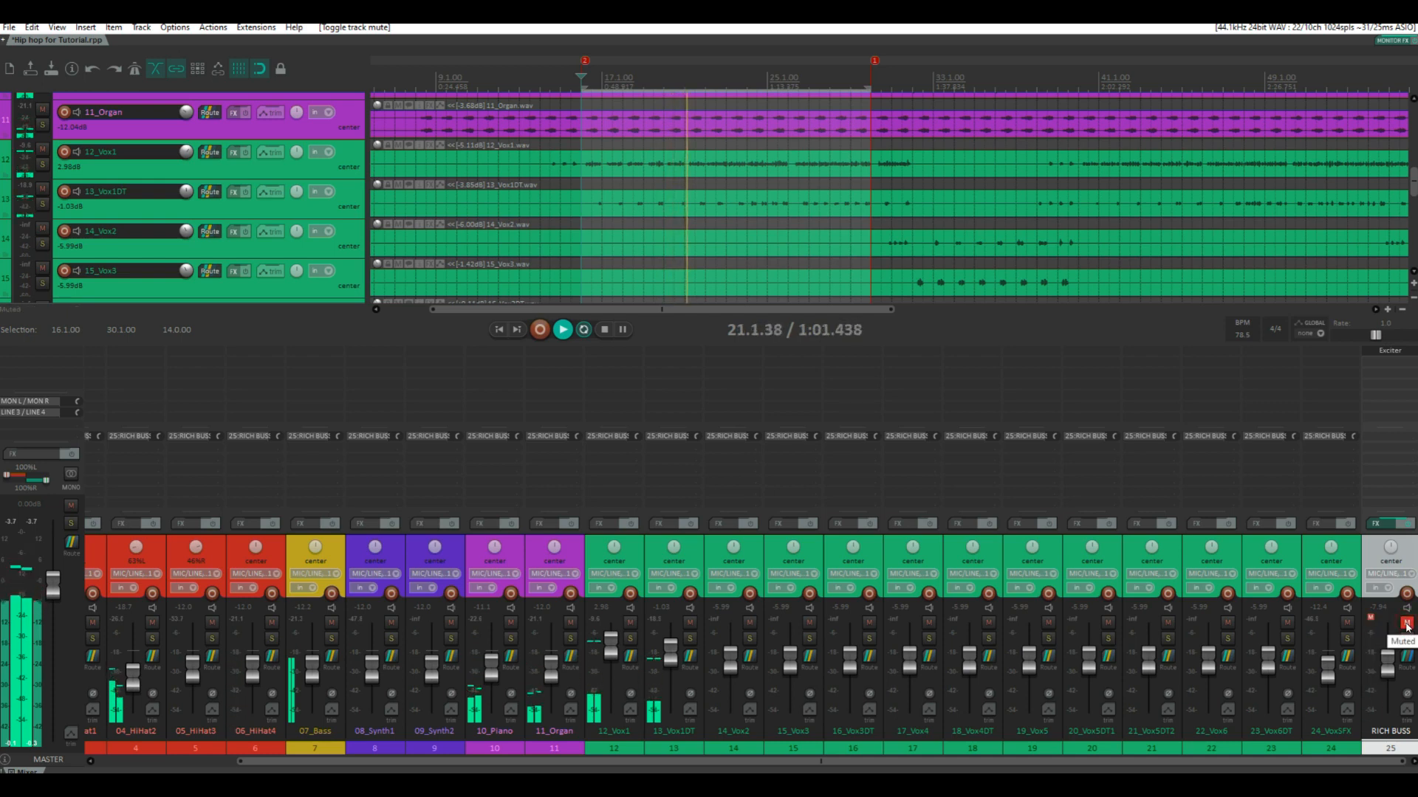
pyautogui.click(1406, 624)
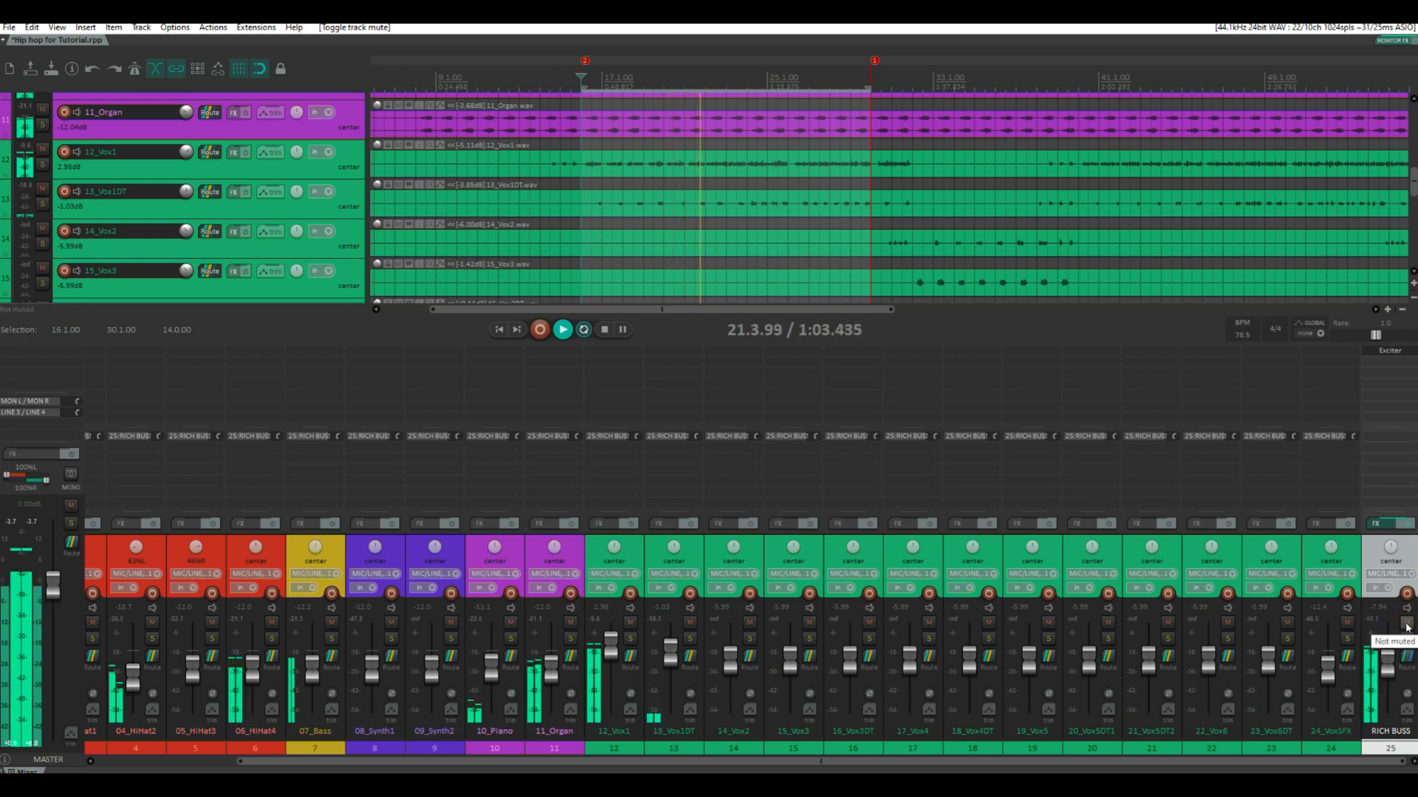
pyautogui.click(1407, 626)
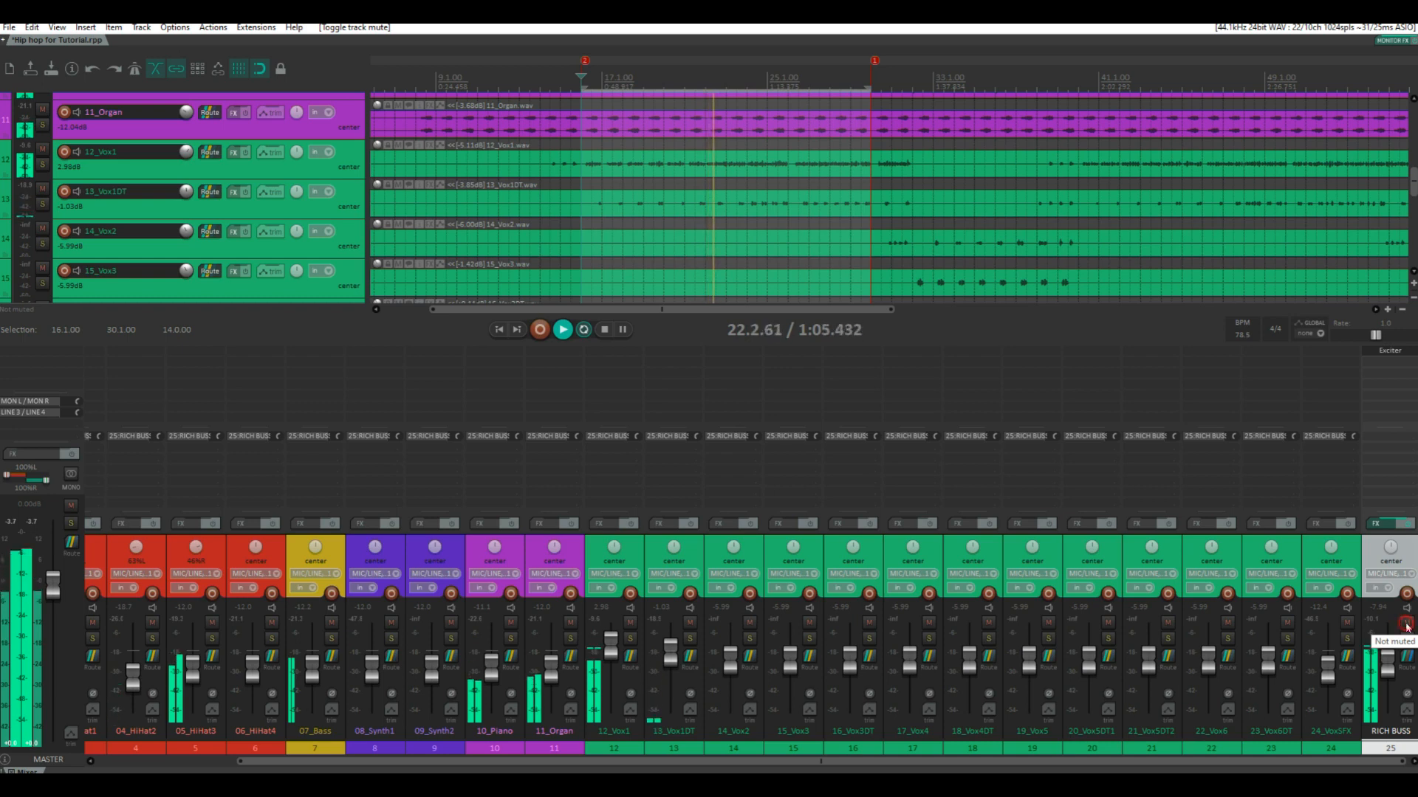
pyautogui.click(1407, 625)
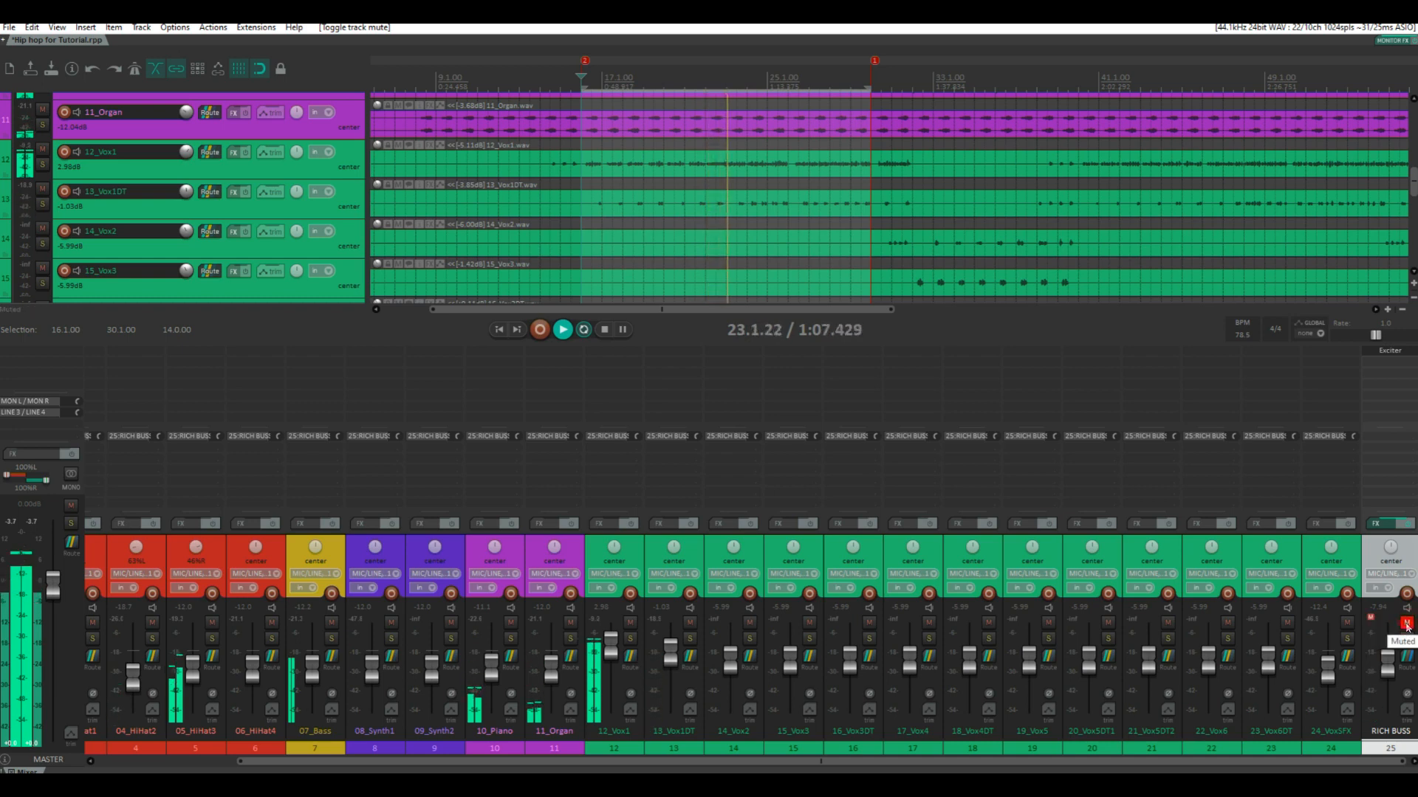
pyautogui.click(1406, 625)
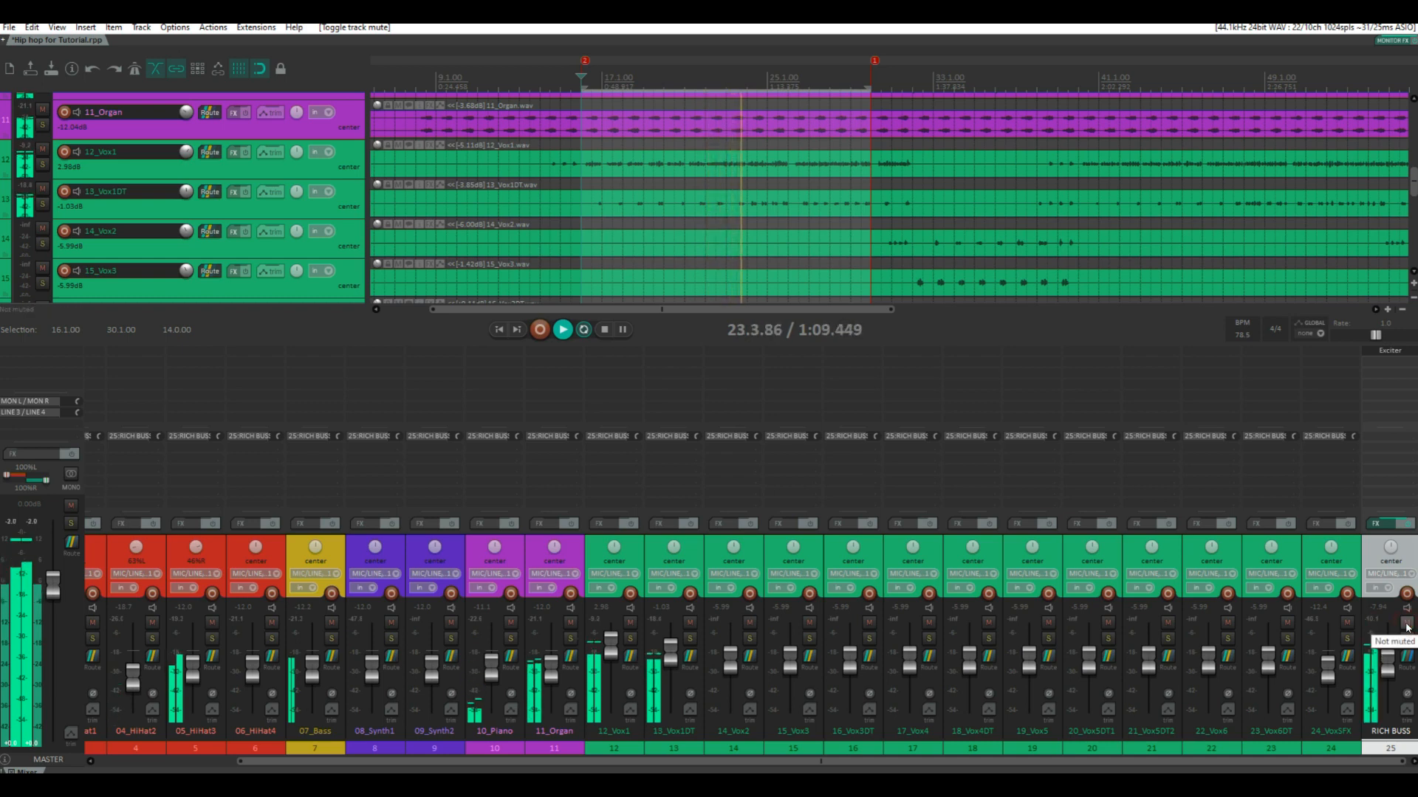
pyautogui.press('space')
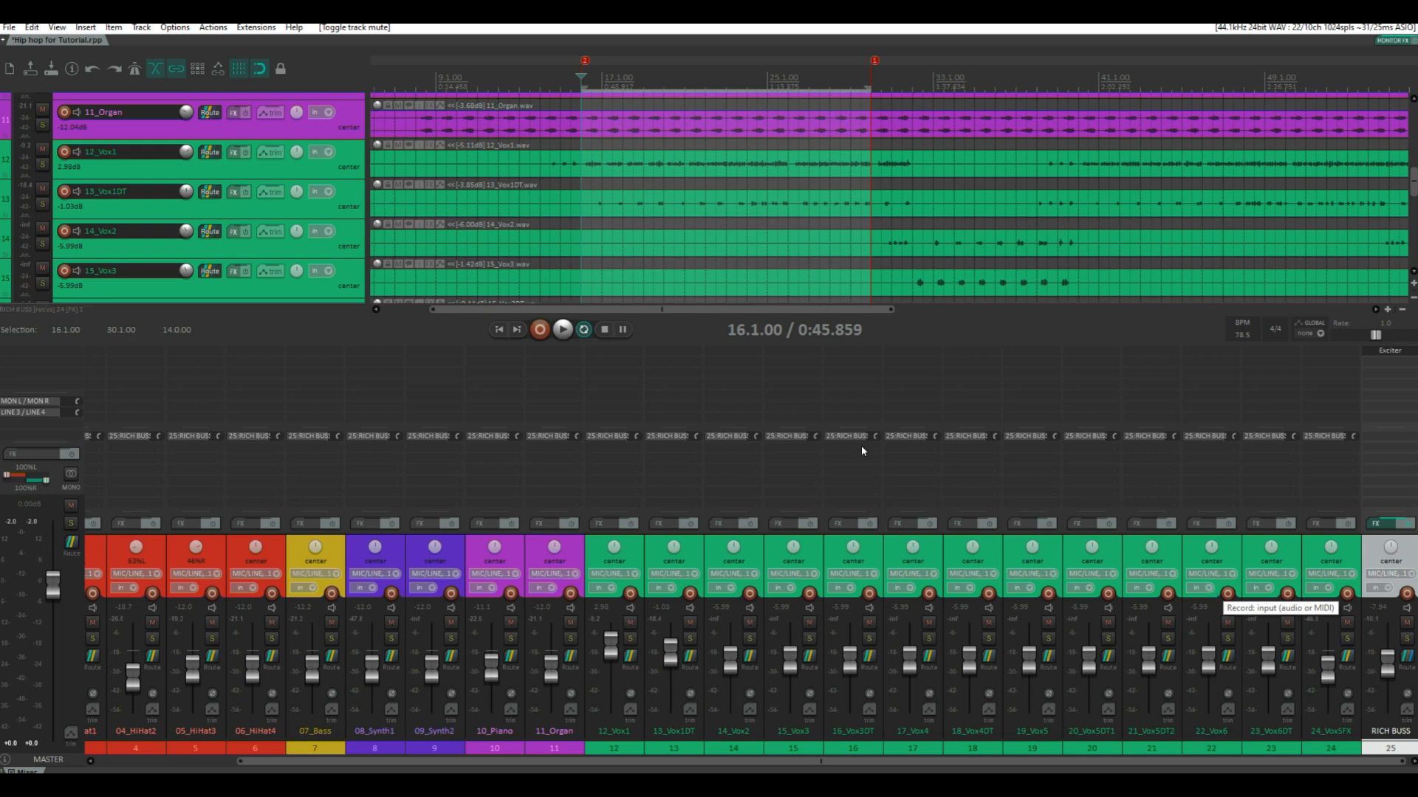
# Step: Review the send controls from 14_Vox2 to RICH BUSS and the Exciter's settings, closing each window
pyautogui.click(731, 436)
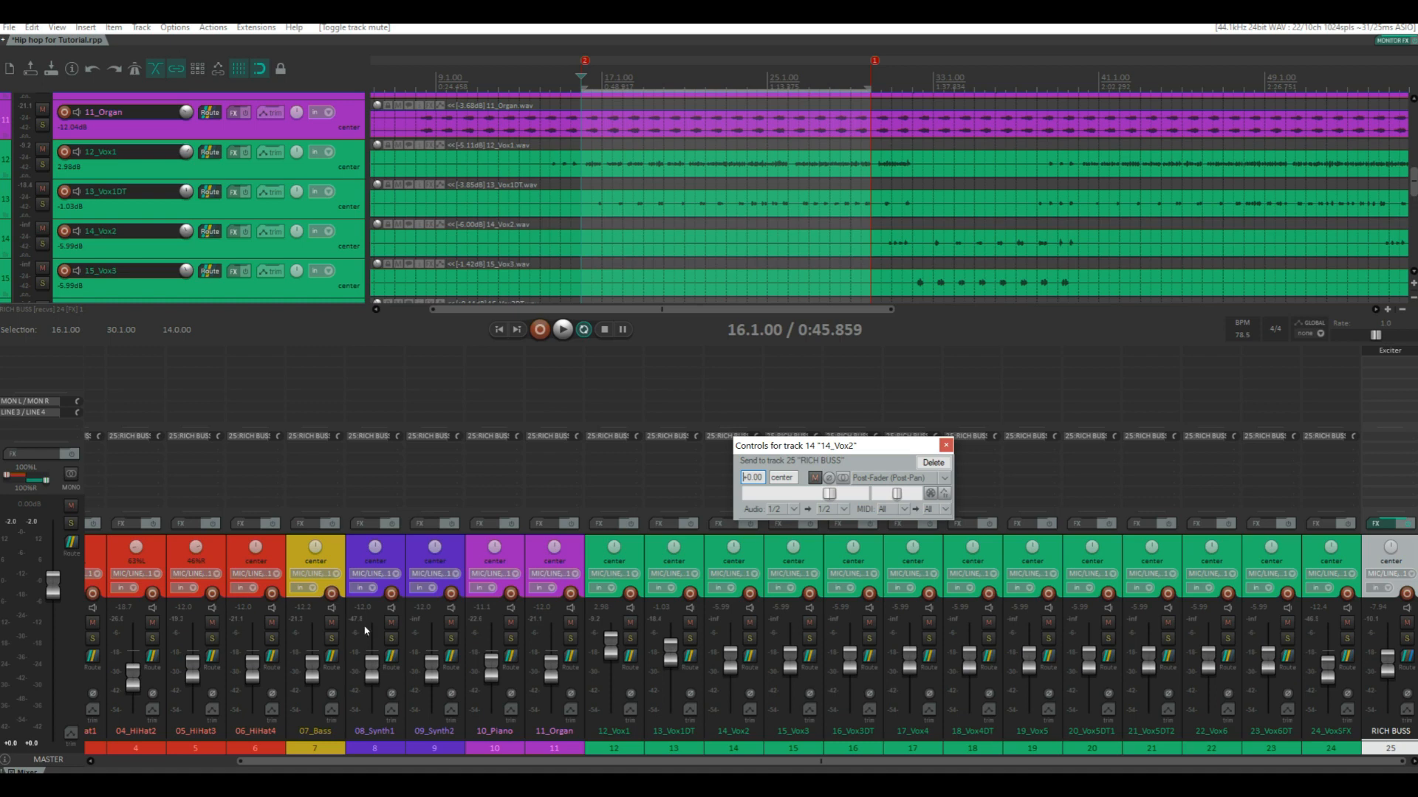
pyautogui.click(946, 445)
pyautogui.click(1390, 350)
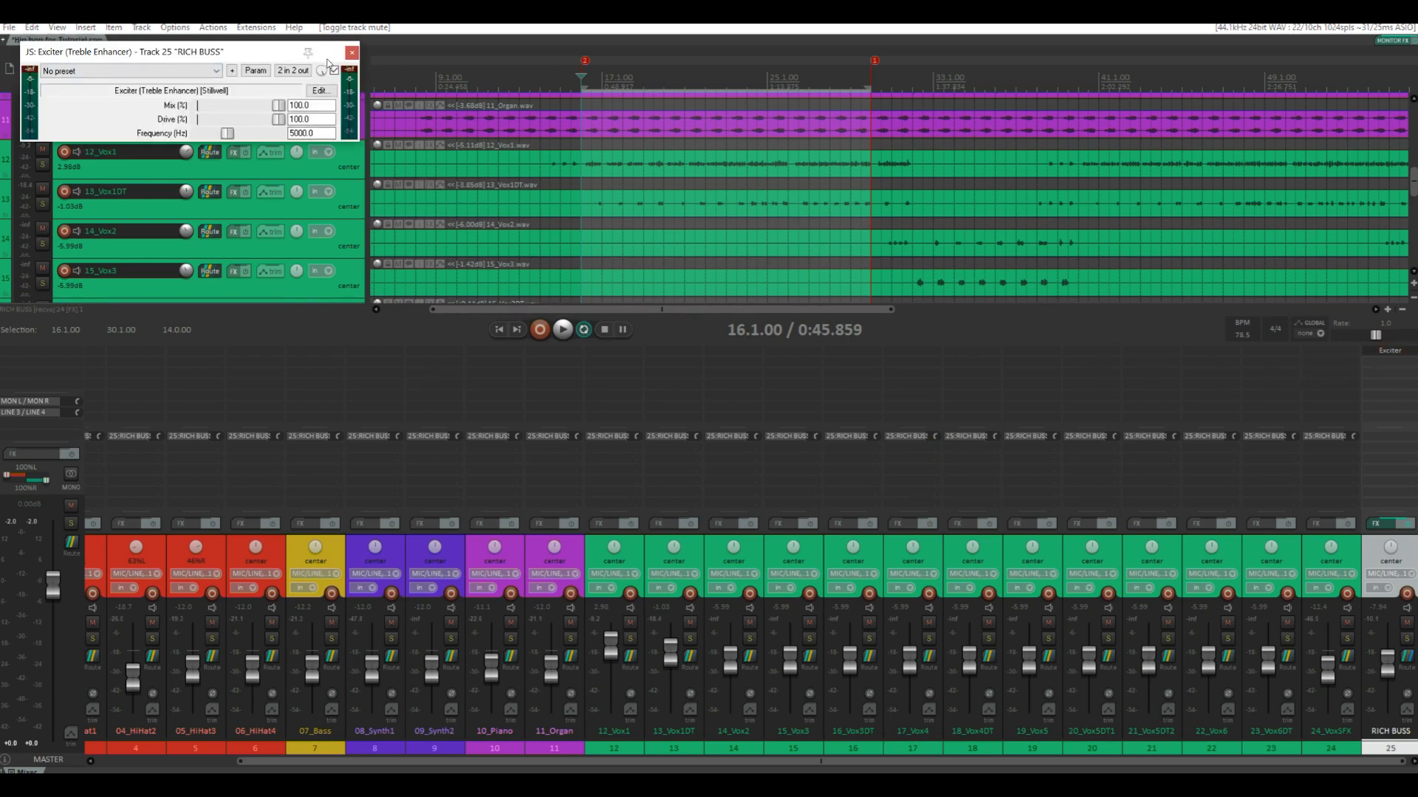
pyautogui.click(351, 54)
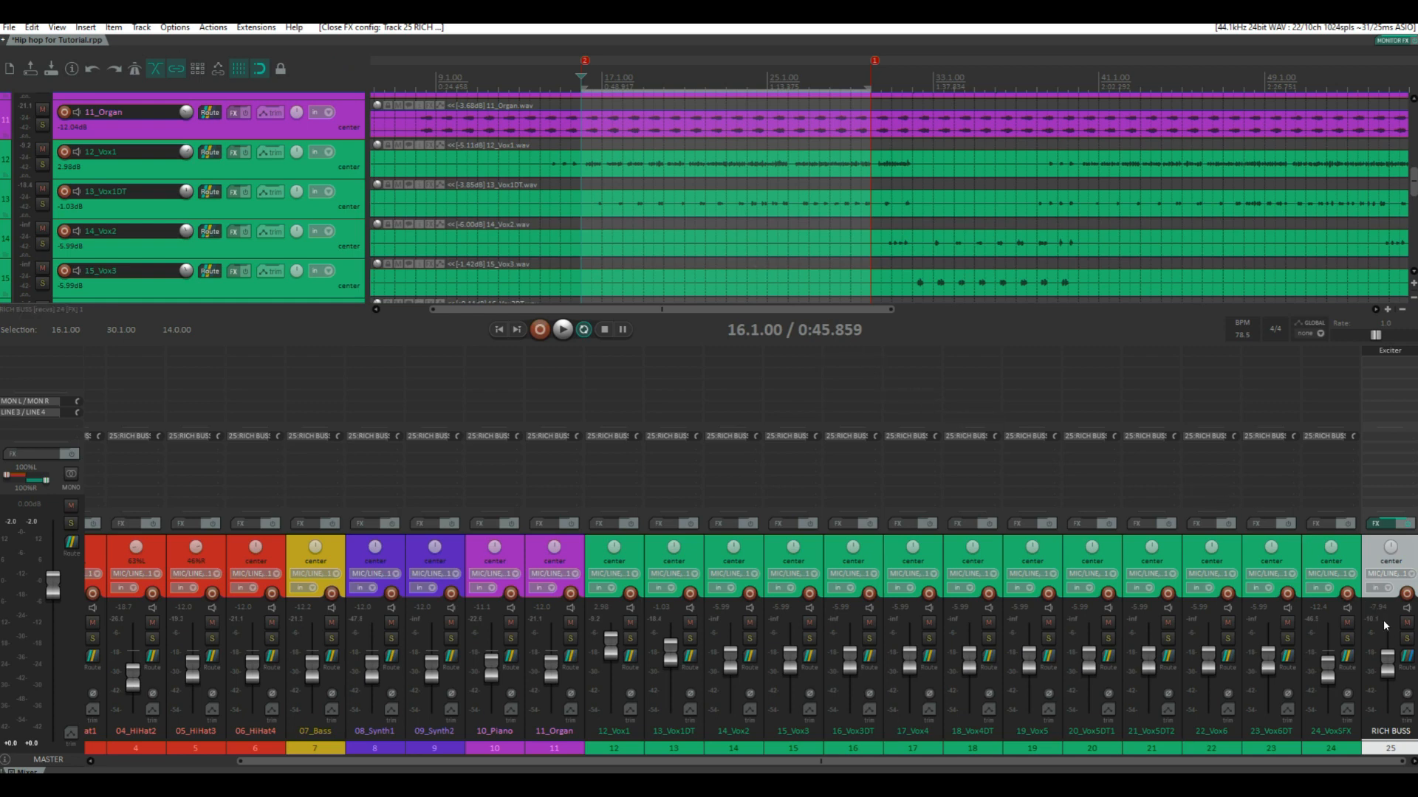
# Step: Mute RICH BUSS, bypass its Exciter, and add the Aphex Vintage Exciter Stereo (Waves) plugin to it
pyautogui.click(1407, 624)
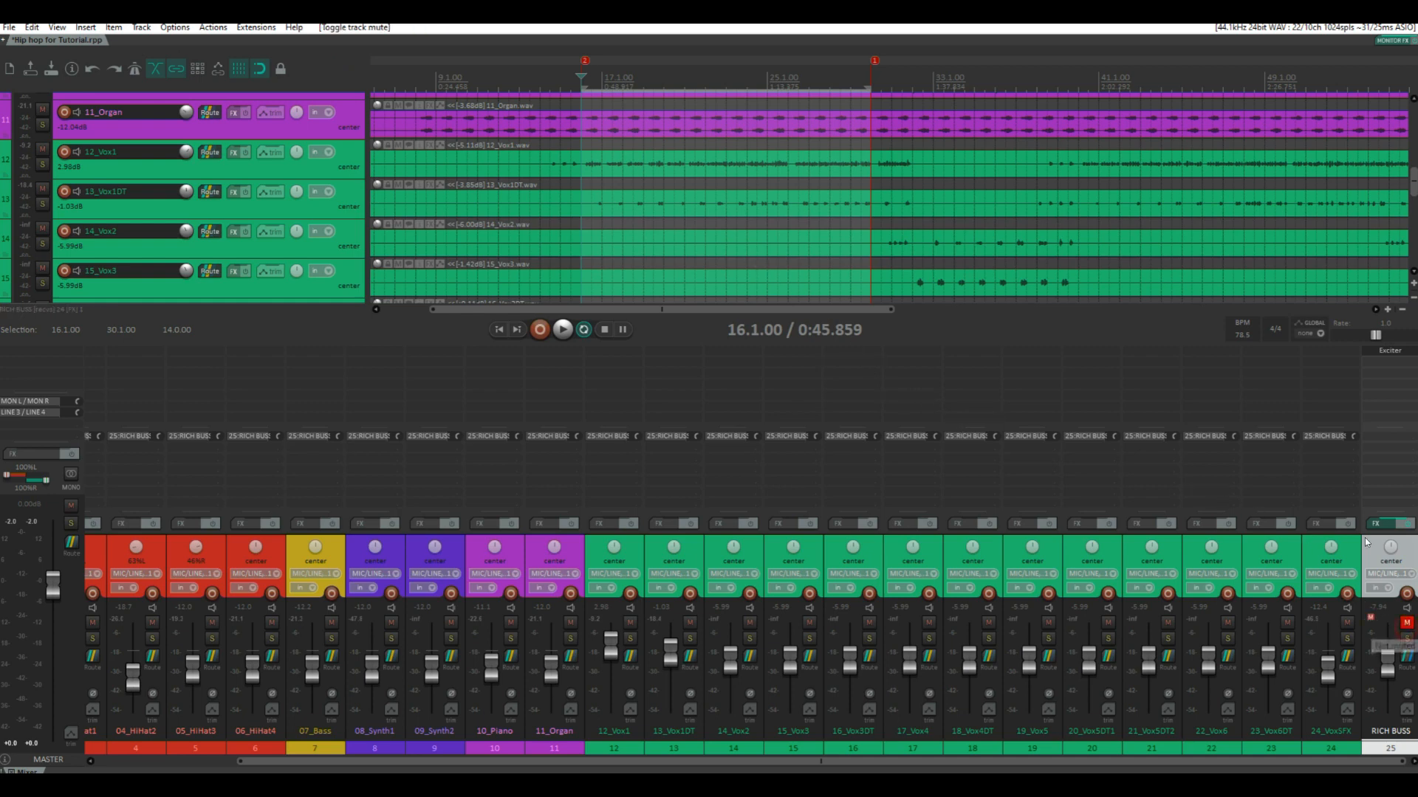
pyautogui.keyDown('shift'); pyautogui.click(1391, 352); pyautogui.keyUp('shift')
pyautogui.doubleClick(1377, 364)
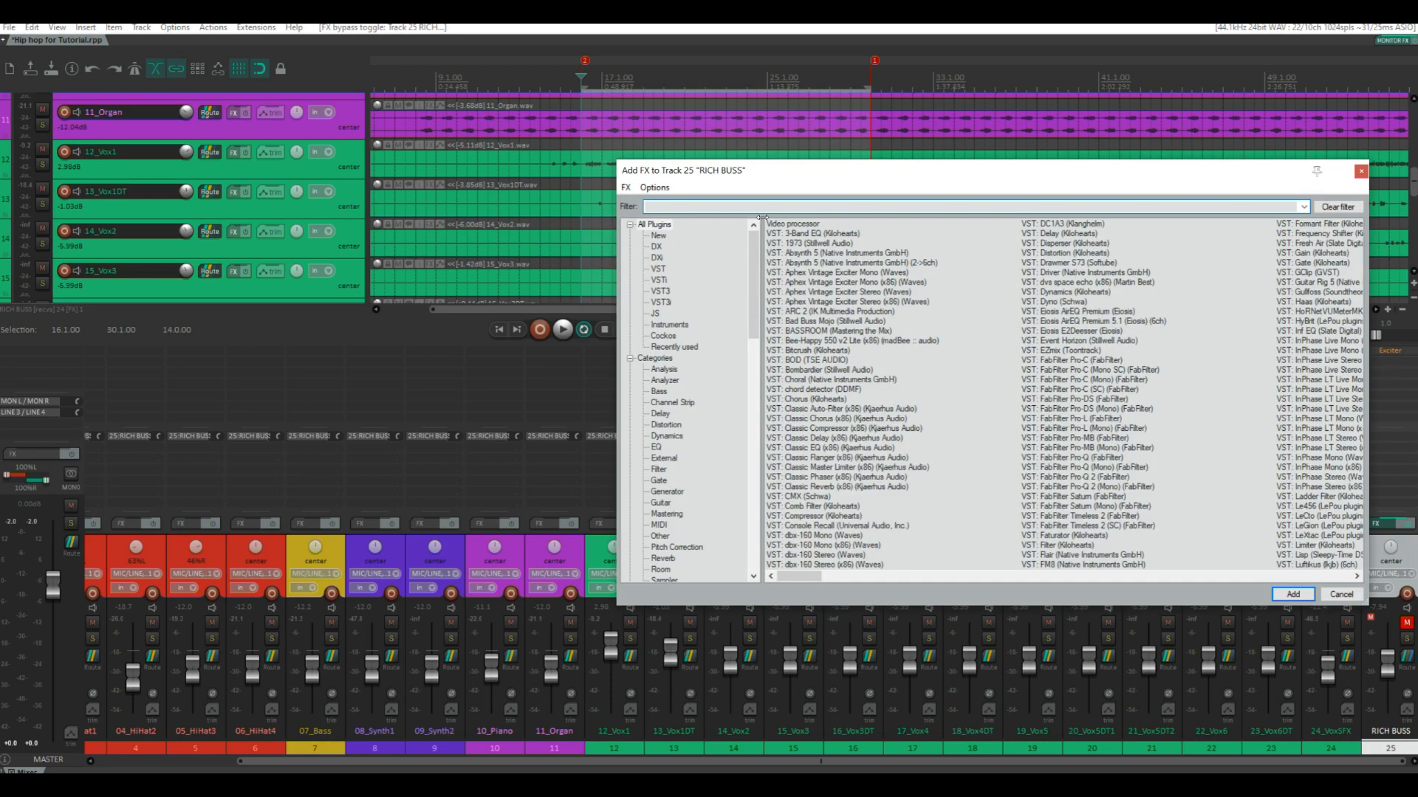
pyautogui.write('wave')
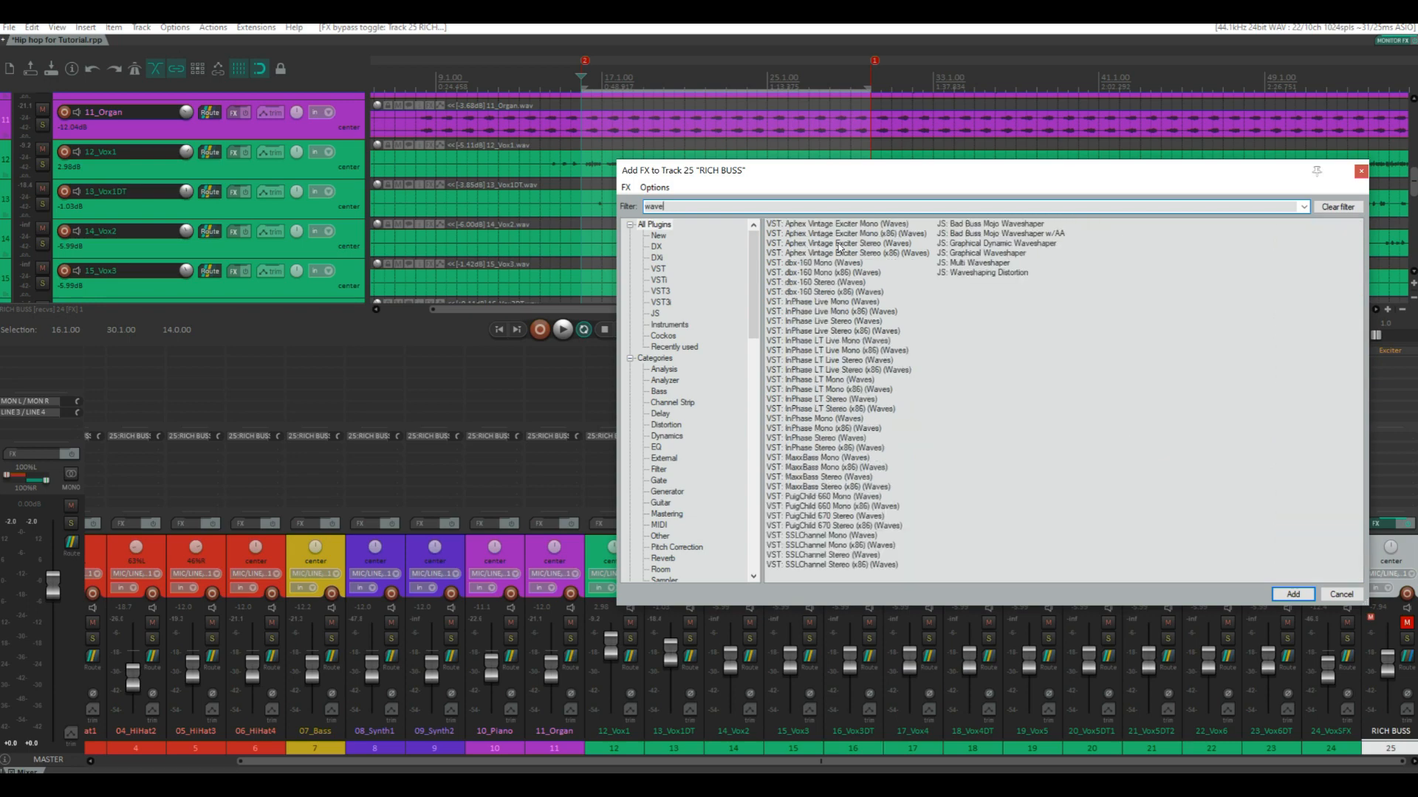
pyautogui.doubleClick(845, 244)
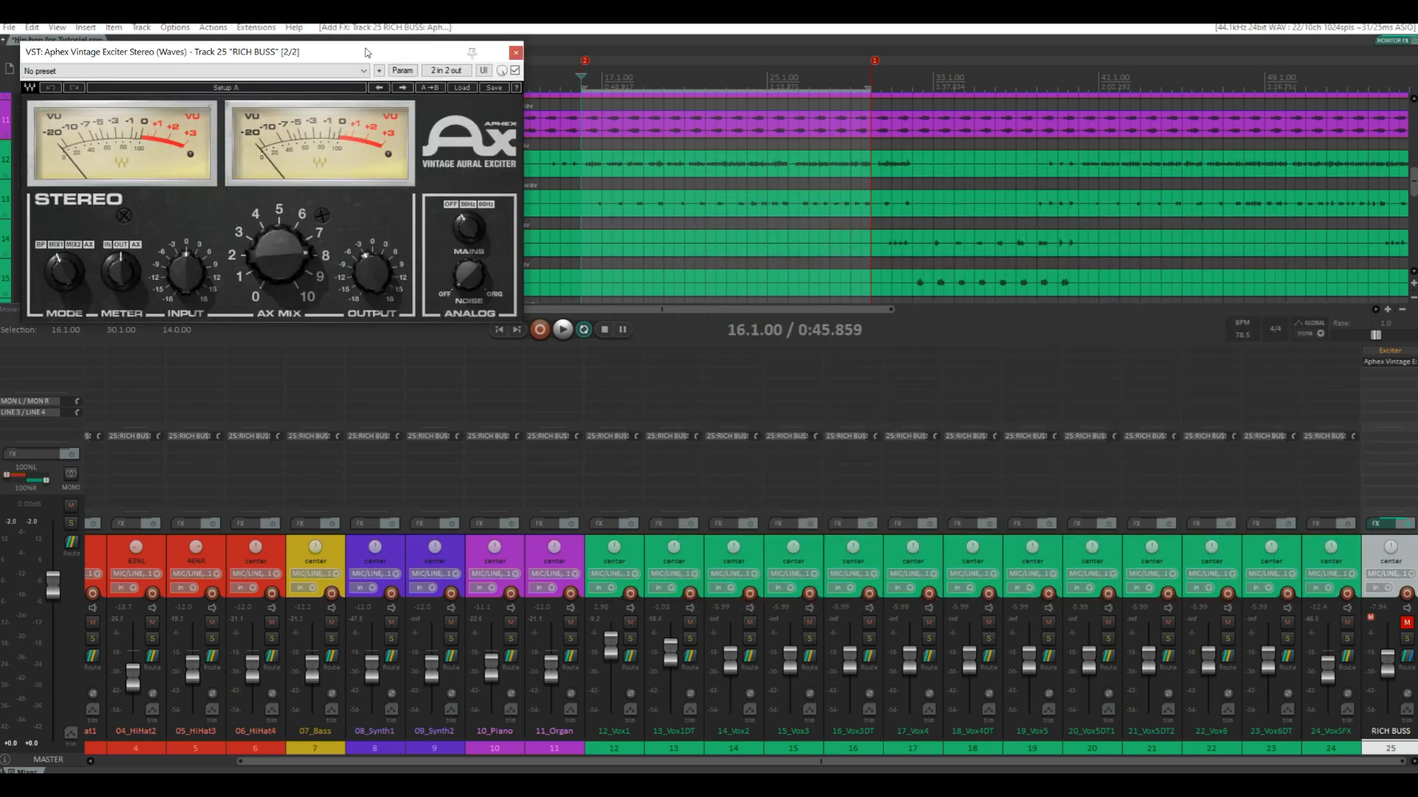
# Step: Change the Mode setting of the Aphex Vintage Exciter and close its window
pyautogui.moveTo(367, 52); pyautogui.dragTo(826, 121)
pyautogui.click(522, 340)
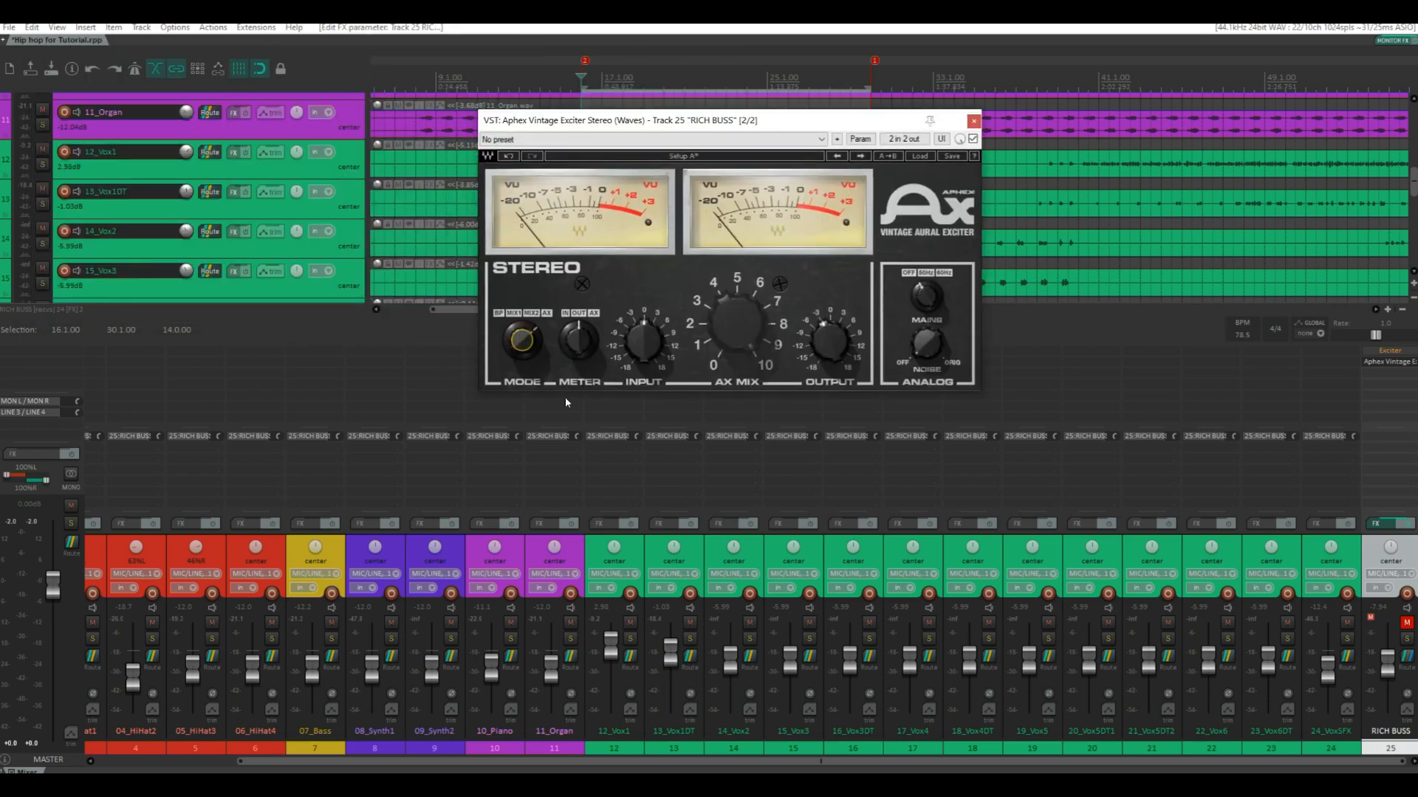
pyautogui.click(839, 356)
pyautogui.click(973, 122)
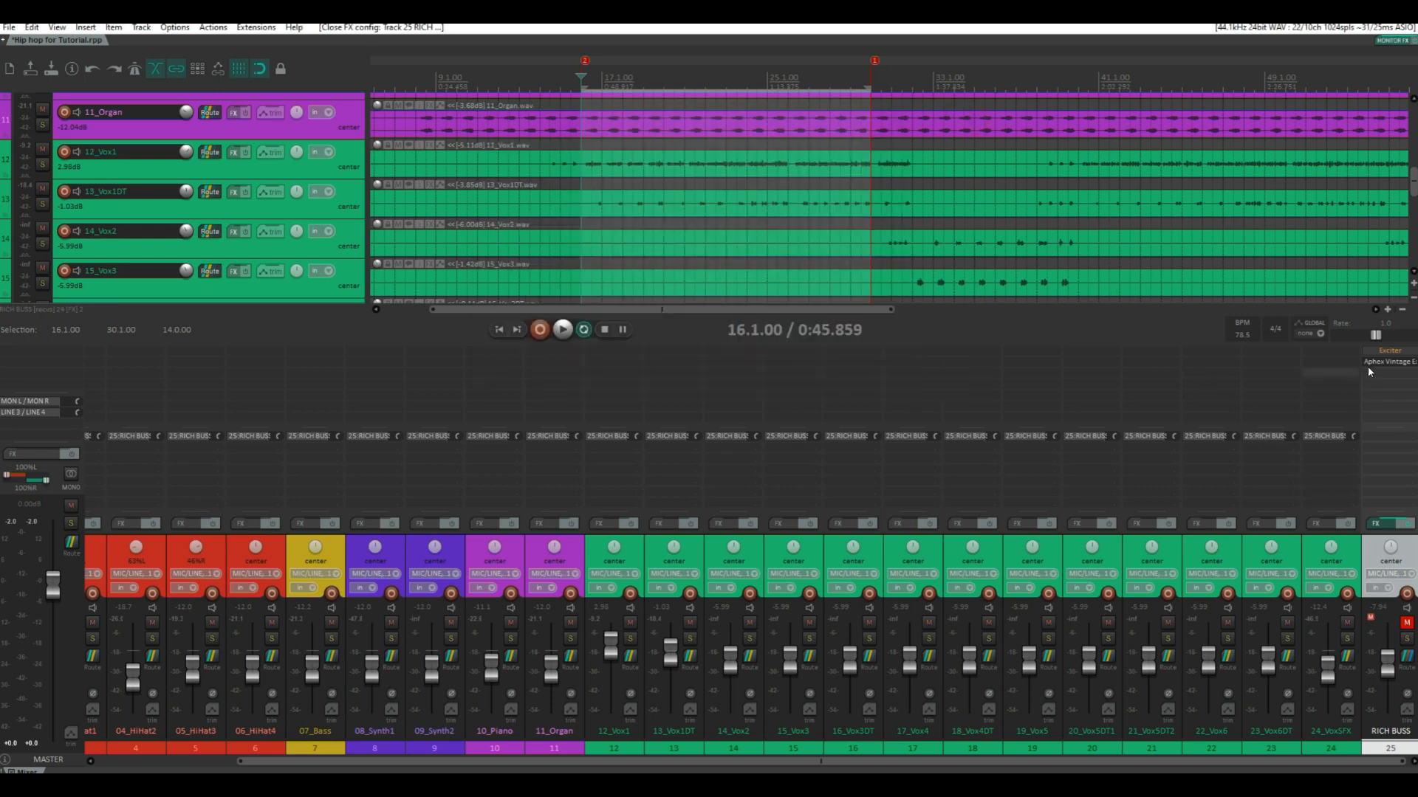
# Step: Audition the Aphex exciter by toggling the RICH BUSS mute during playback, leaving the bus unmuted
pyautogui.press('space')
pyautogui.click(1405, 622)
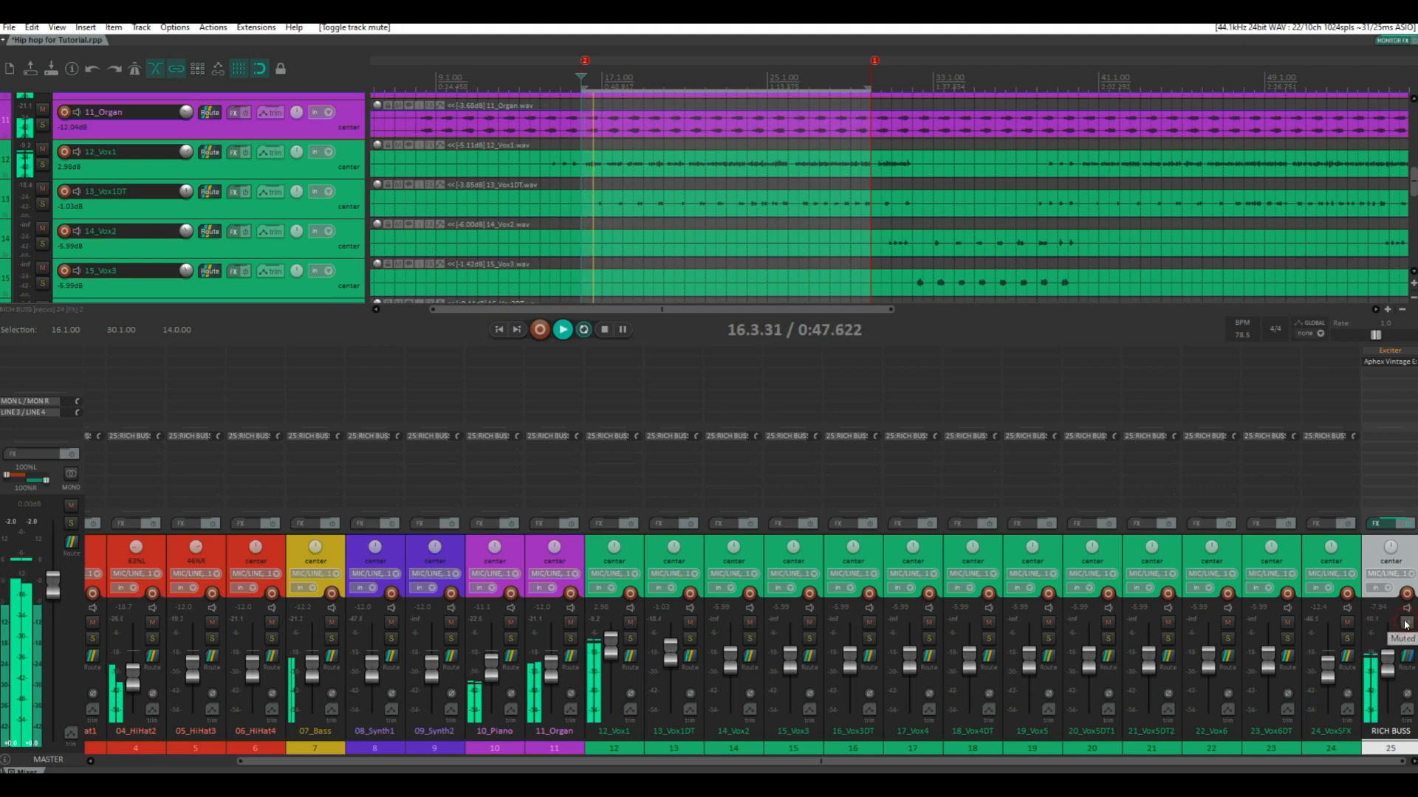
pyautogui.click(1405, 624)
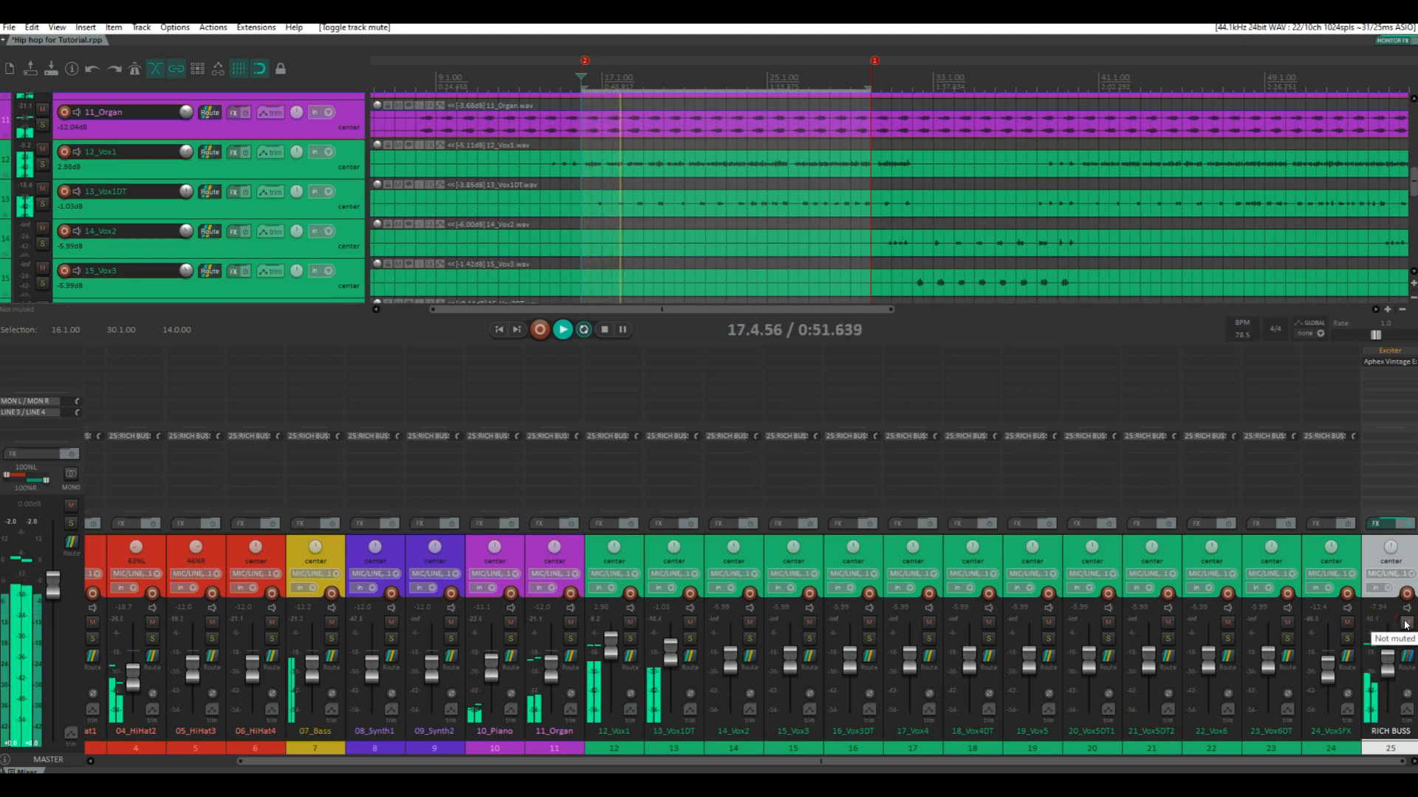
pyautogui.click(1405, 624)
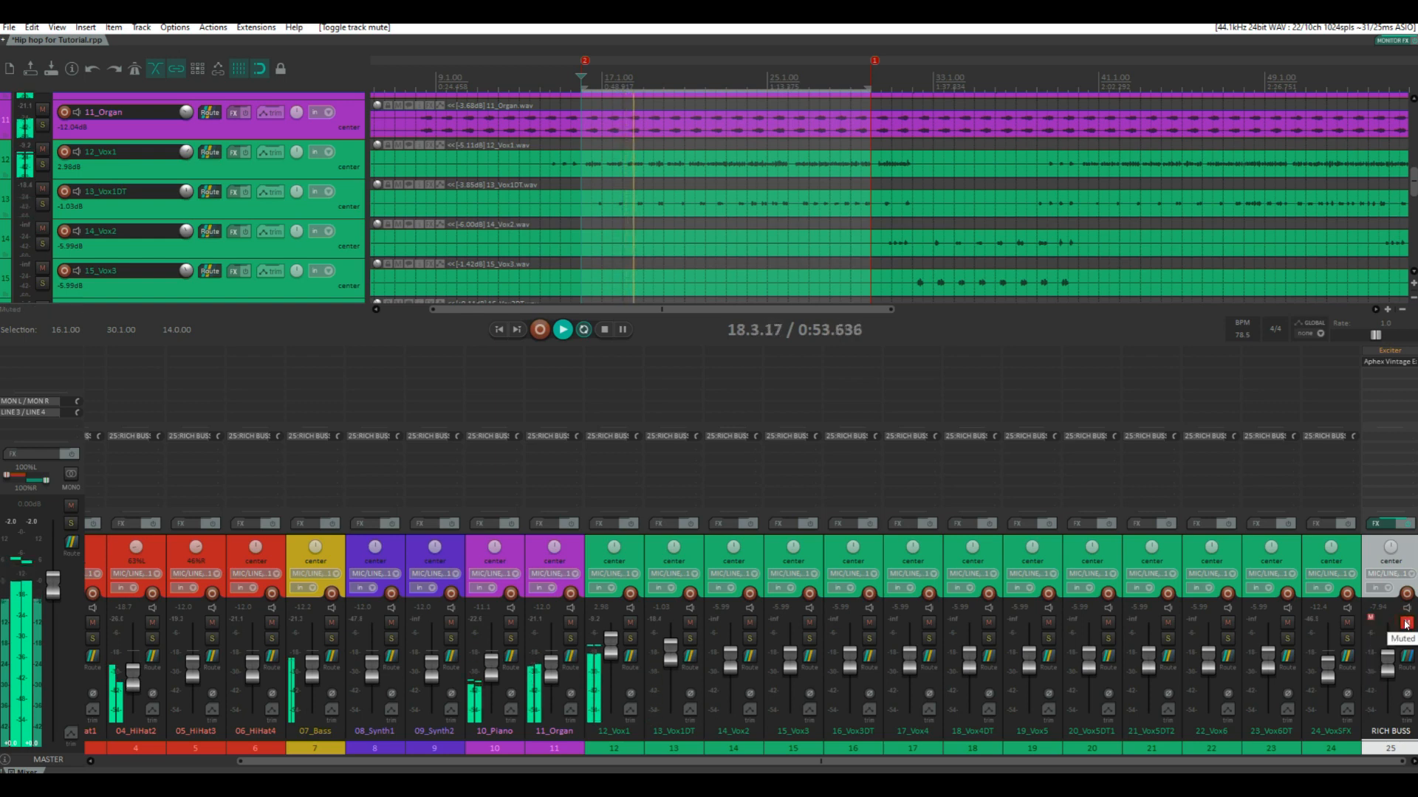
pyautogui.click(1405, 624)
pyautogui.press('space')
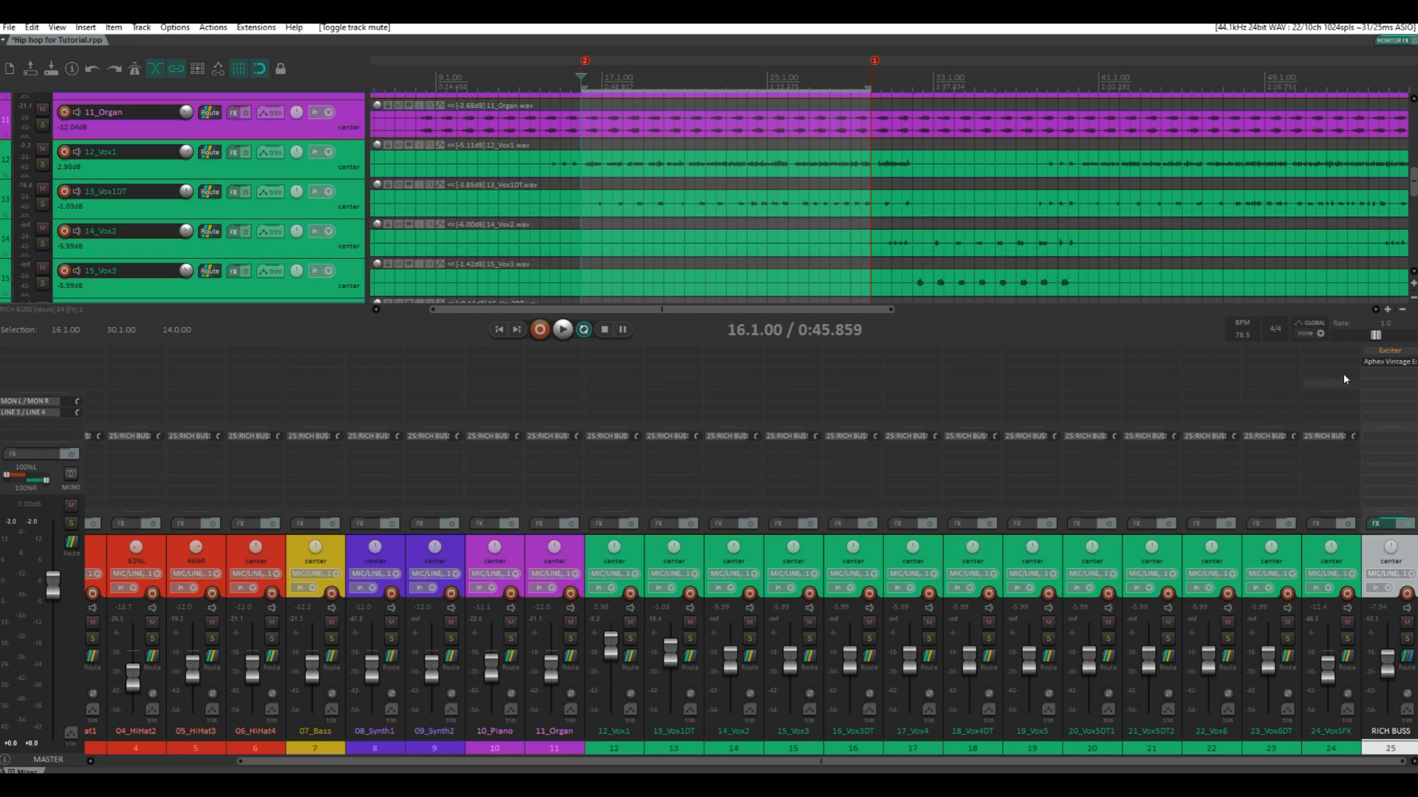
# Step: Reopen the Aphex Vintage Exciter on RICH BUSS and lower its Output to about -1.8 during playback
pyautogui.click(1394, 377)
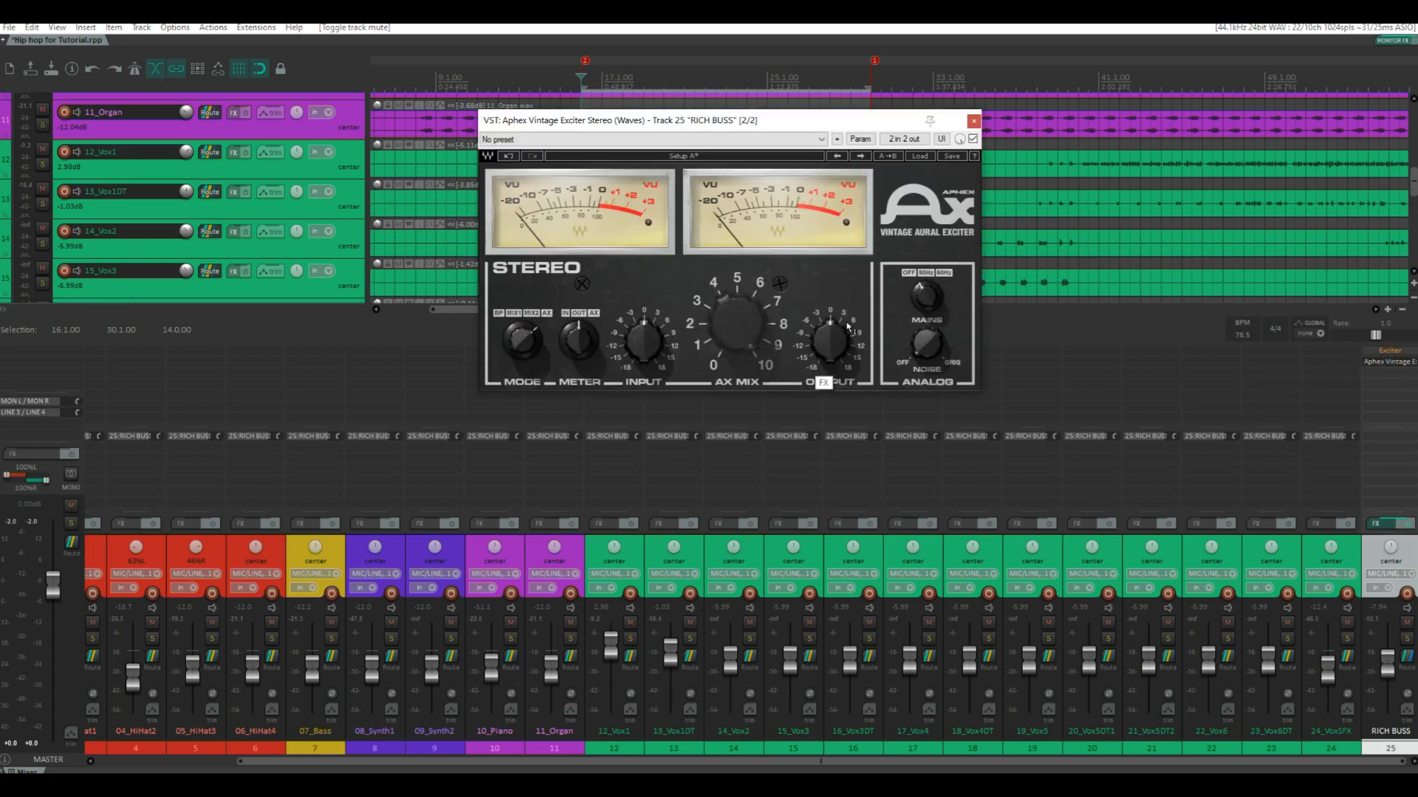
pyautogui.moveTo(833, 335); pyautogui.dragTo(832, 336)
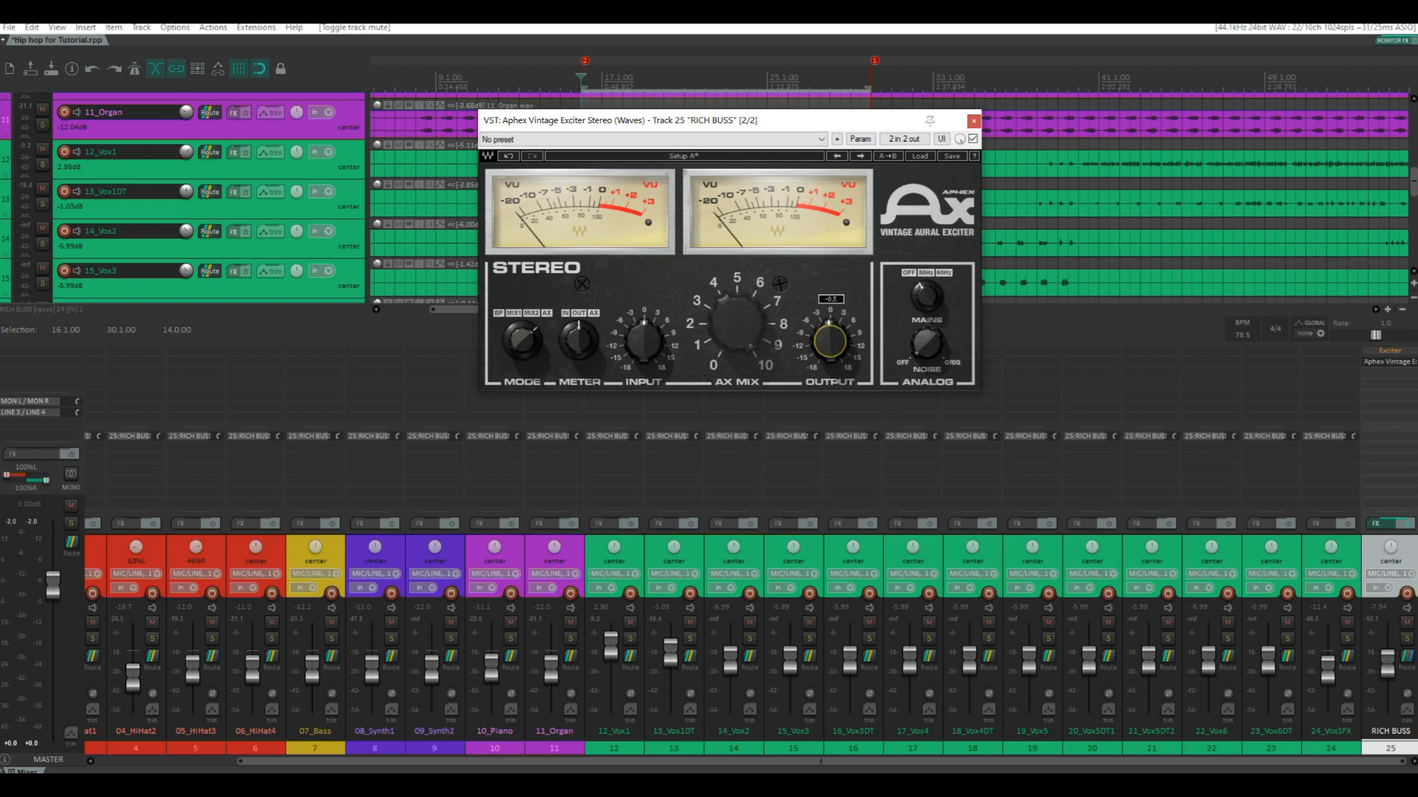
pyautogui.press('space')
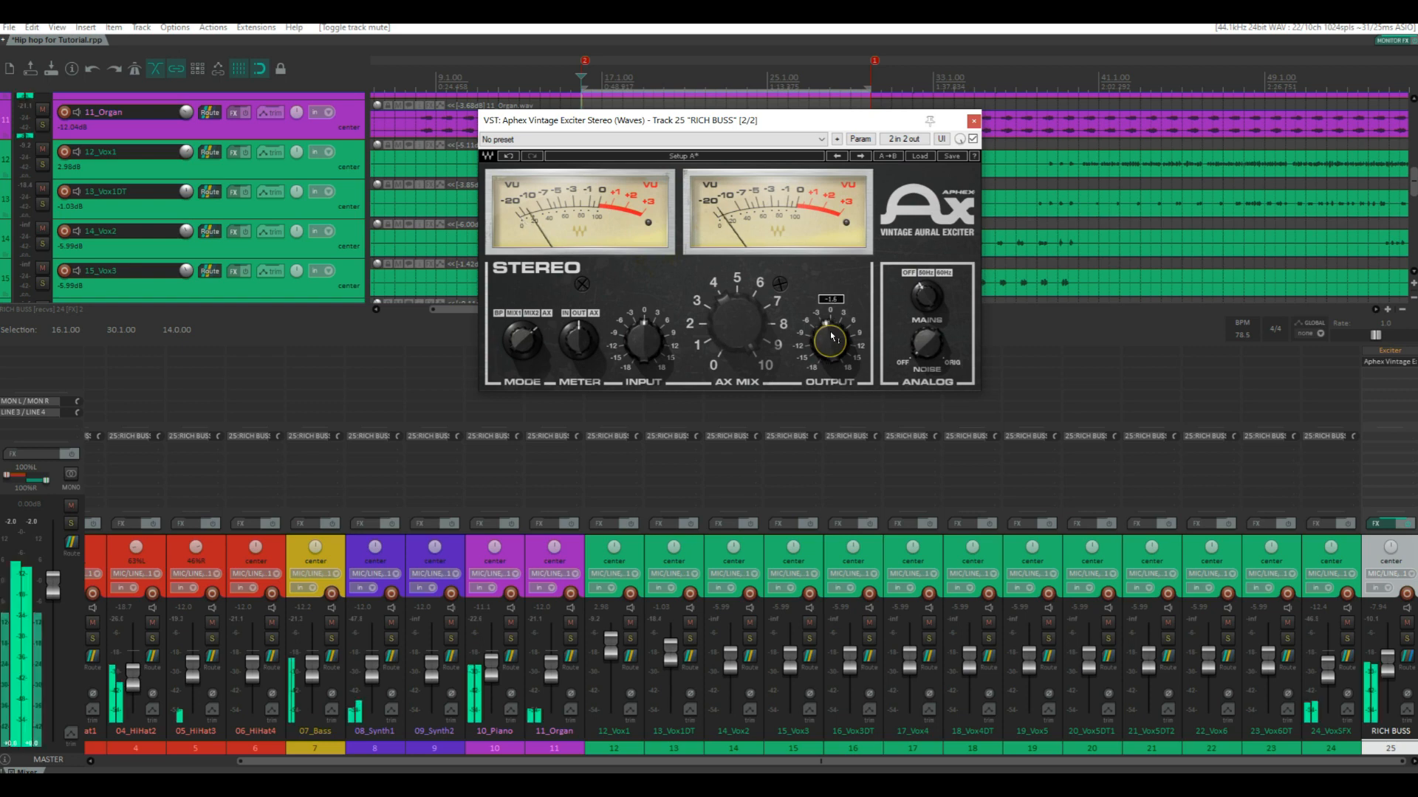
# Step: Compare the mix with RICH BUSS muted and unmuted, stop playback, and close the Aphex exciter window
pyautogui.click(1408, 623)
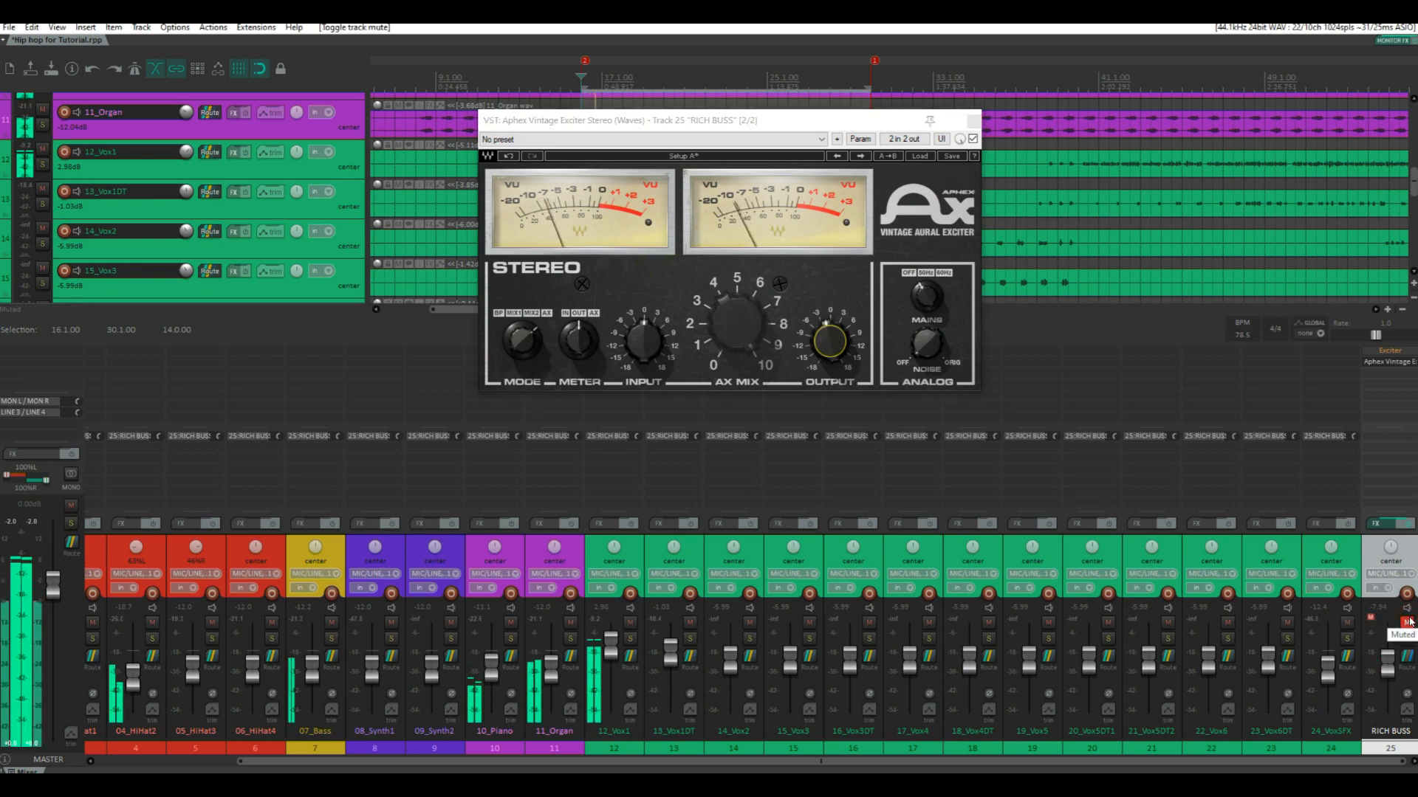
pyautogui.click(1409, 622)
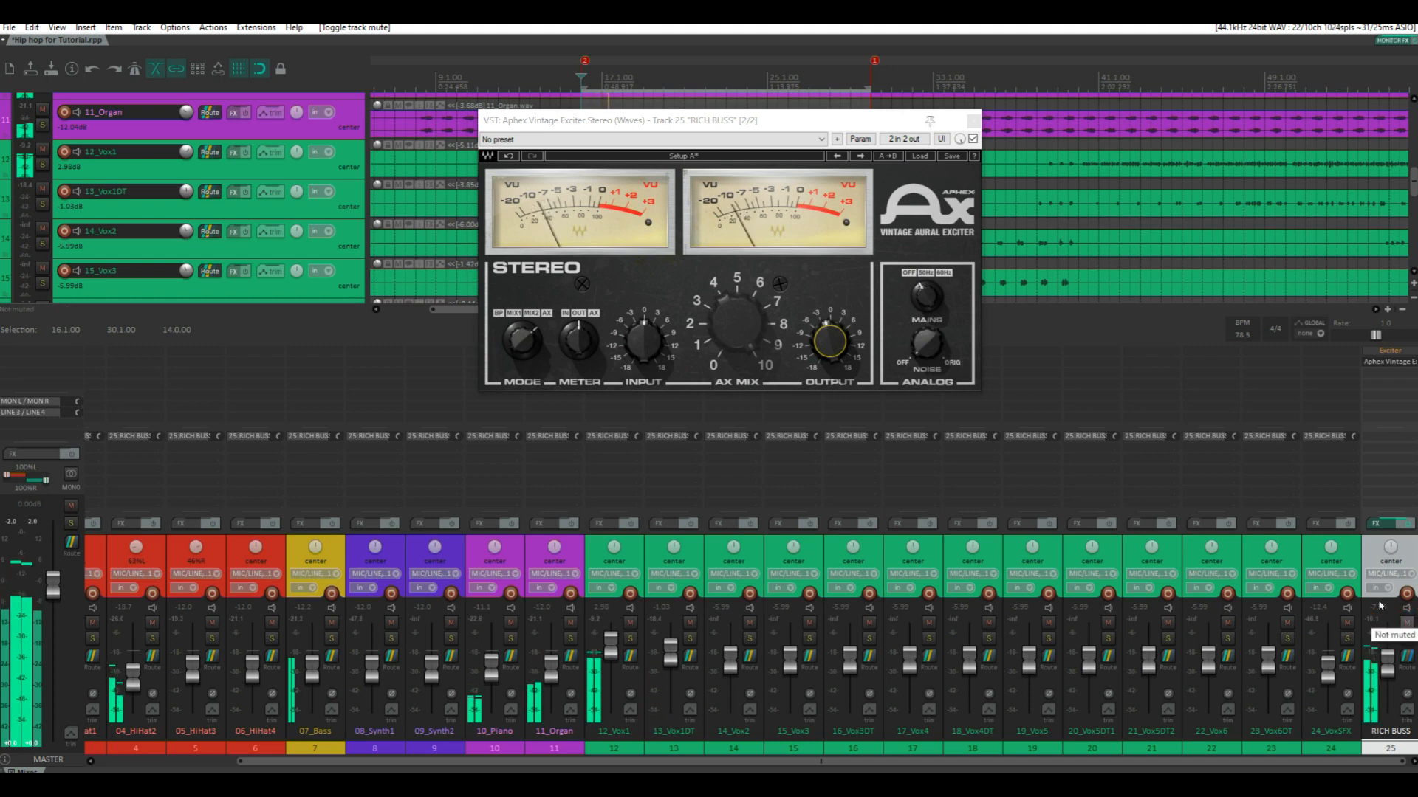
pyautogui.press('space')
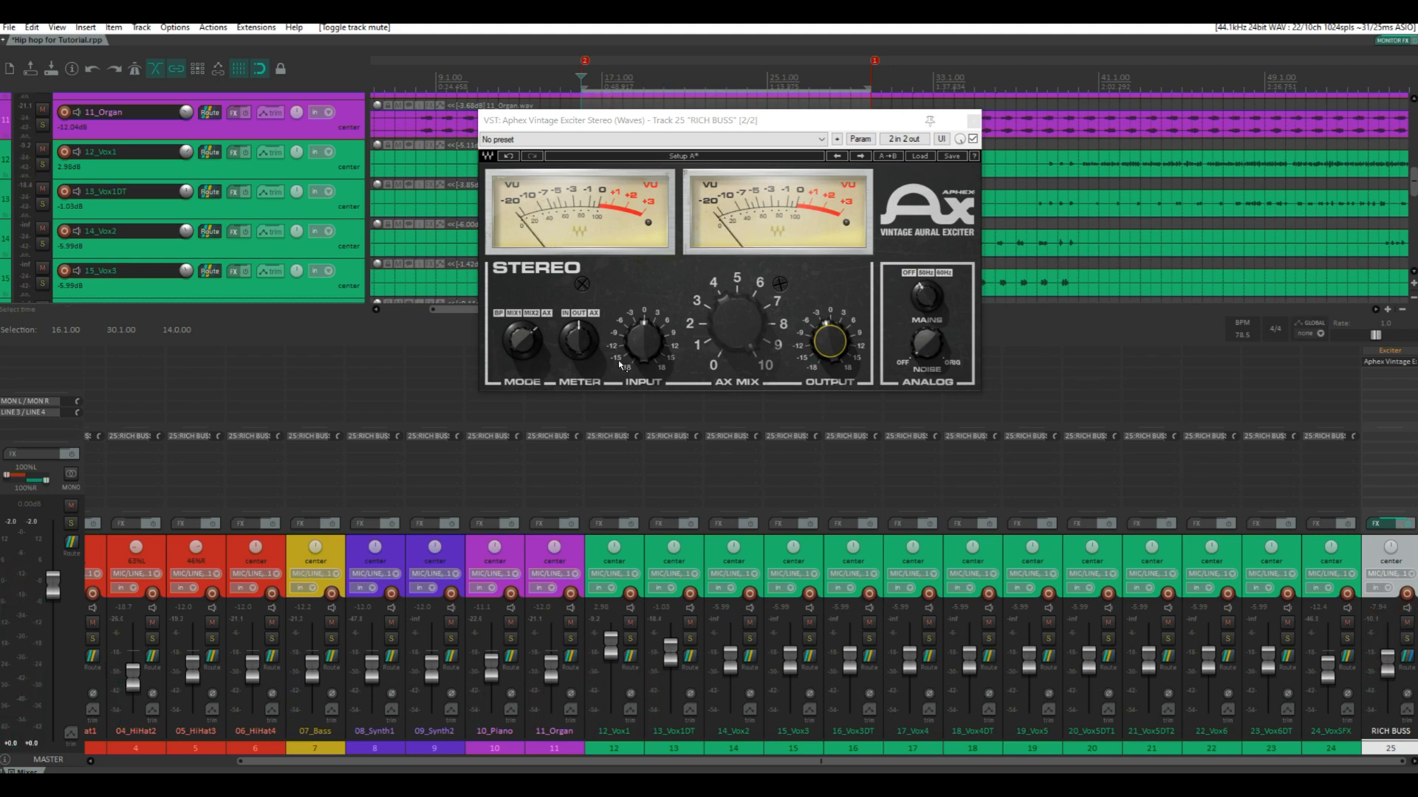
pyautogui.click(973, 121)
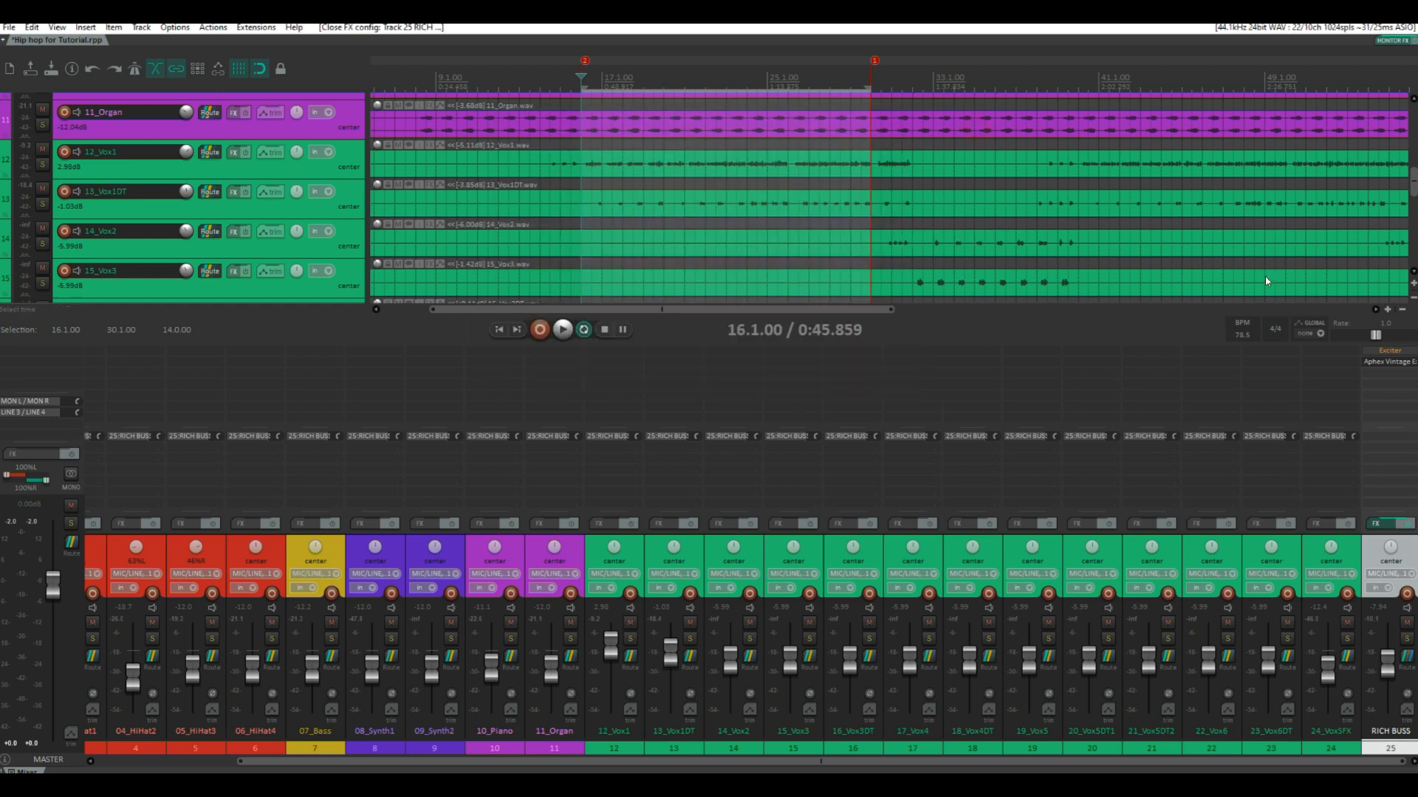
# Step: Bypass the Aphex Vintage Exciter and add the Fresh Air (Slate Digital) plugin to RICH BUSS
pyautogui.keyDown('shift'); pyautogui.click(1377, 361); pyautogui.keyUp('shift')
pyautogui.doubleClick(1373, 375)
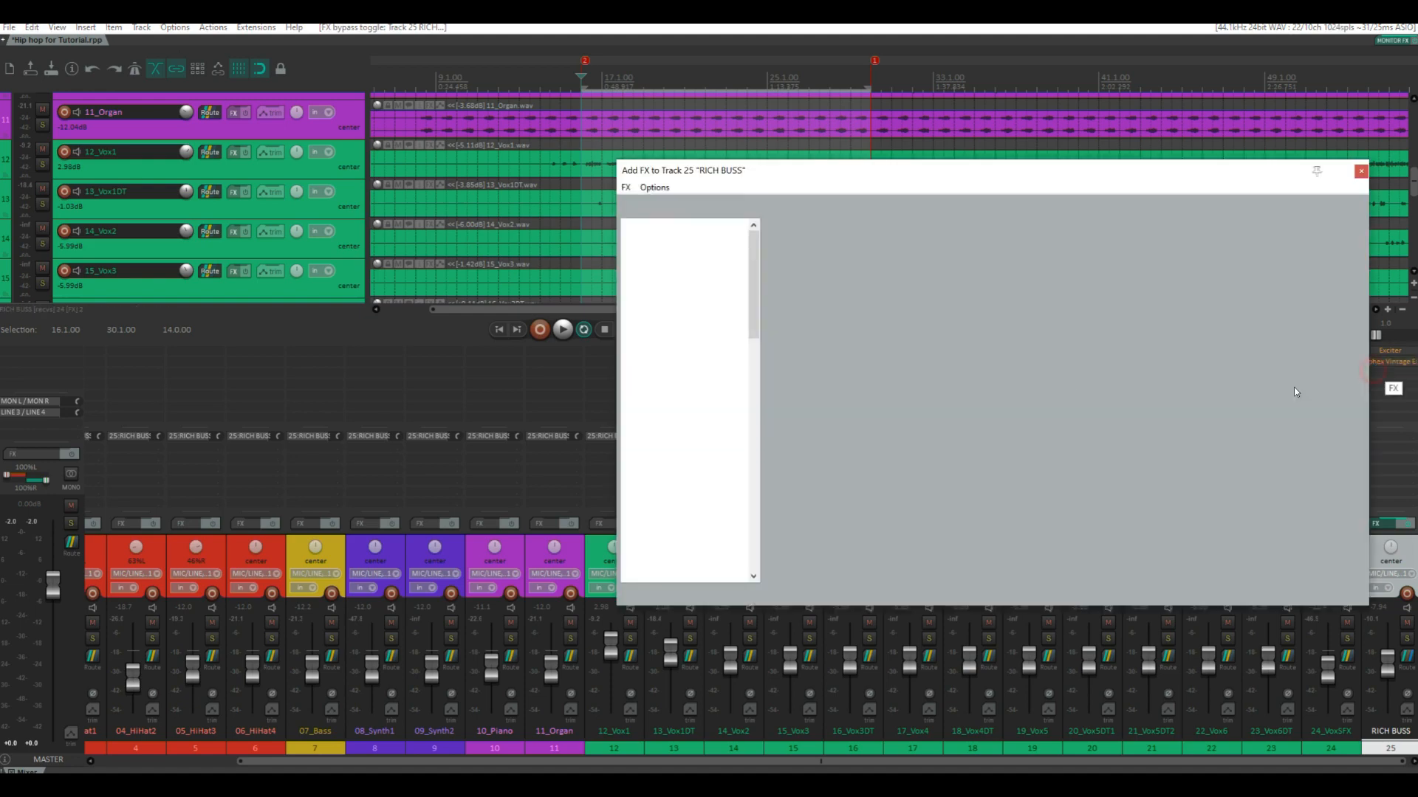
pyautogui.write('slate')
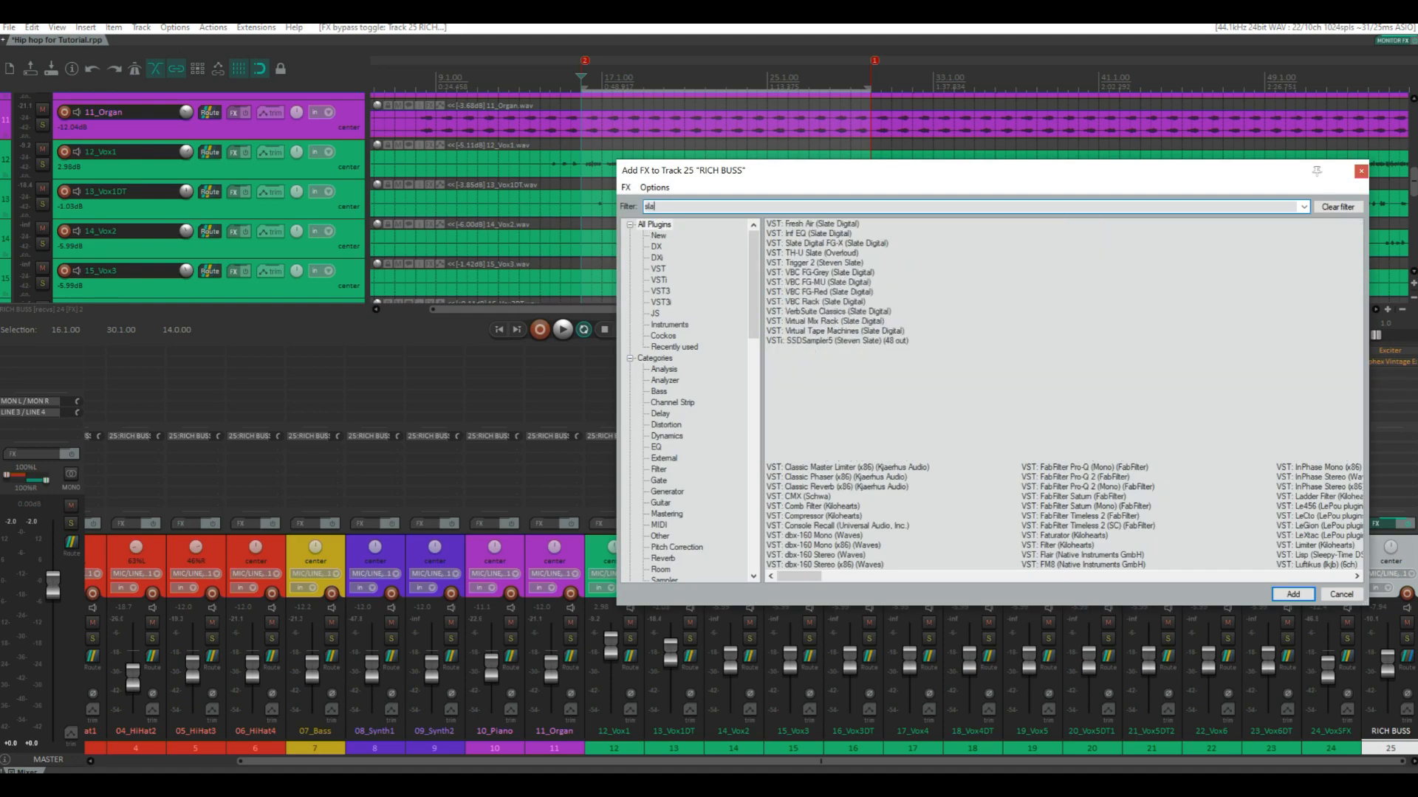
pyautogui.doubleClick(813, 224)
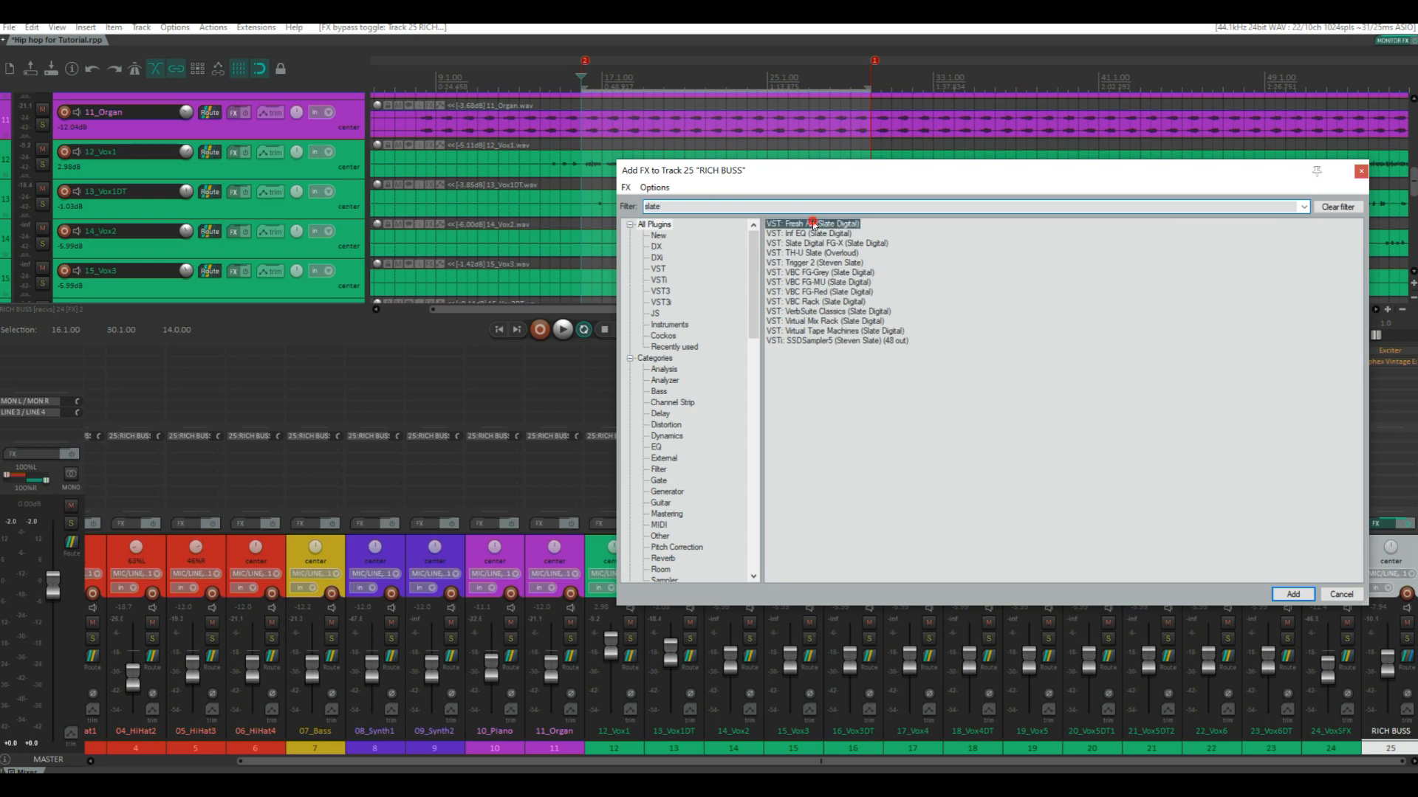
# Step: Reposition the Fresh Air window over the arrangement and set High Air to 100
pyautogui.moveTo(388, 57); pyautogui.dragTo(863, 103)
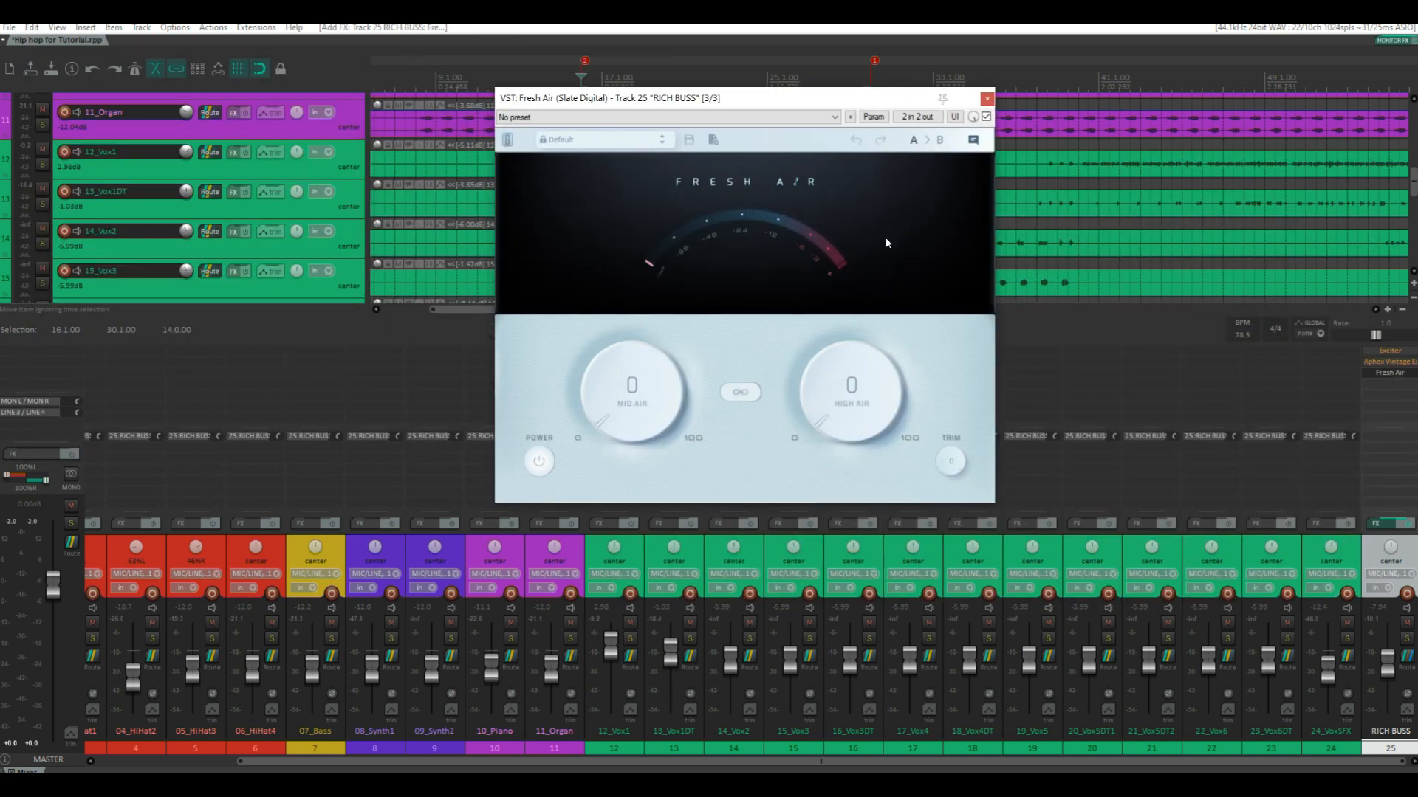
pyautogui.moveTo(835, 424); pyautogui.dragTo(835, 281)
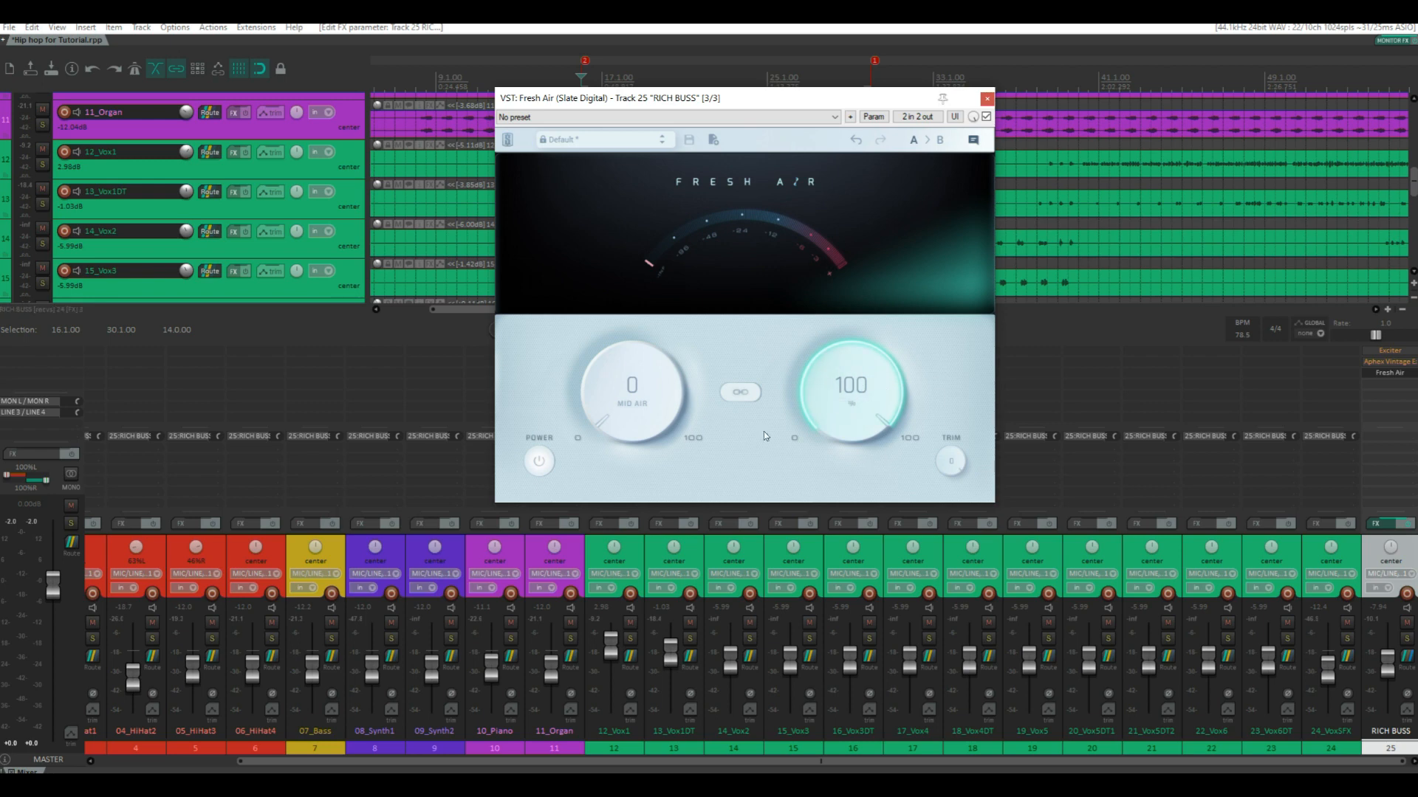
# Step: Set Mid Air to 50 in Fresh Air and close the plugin window
pyautogui.moveTo(629, 402); pyautogui.dragTo(574, 243)
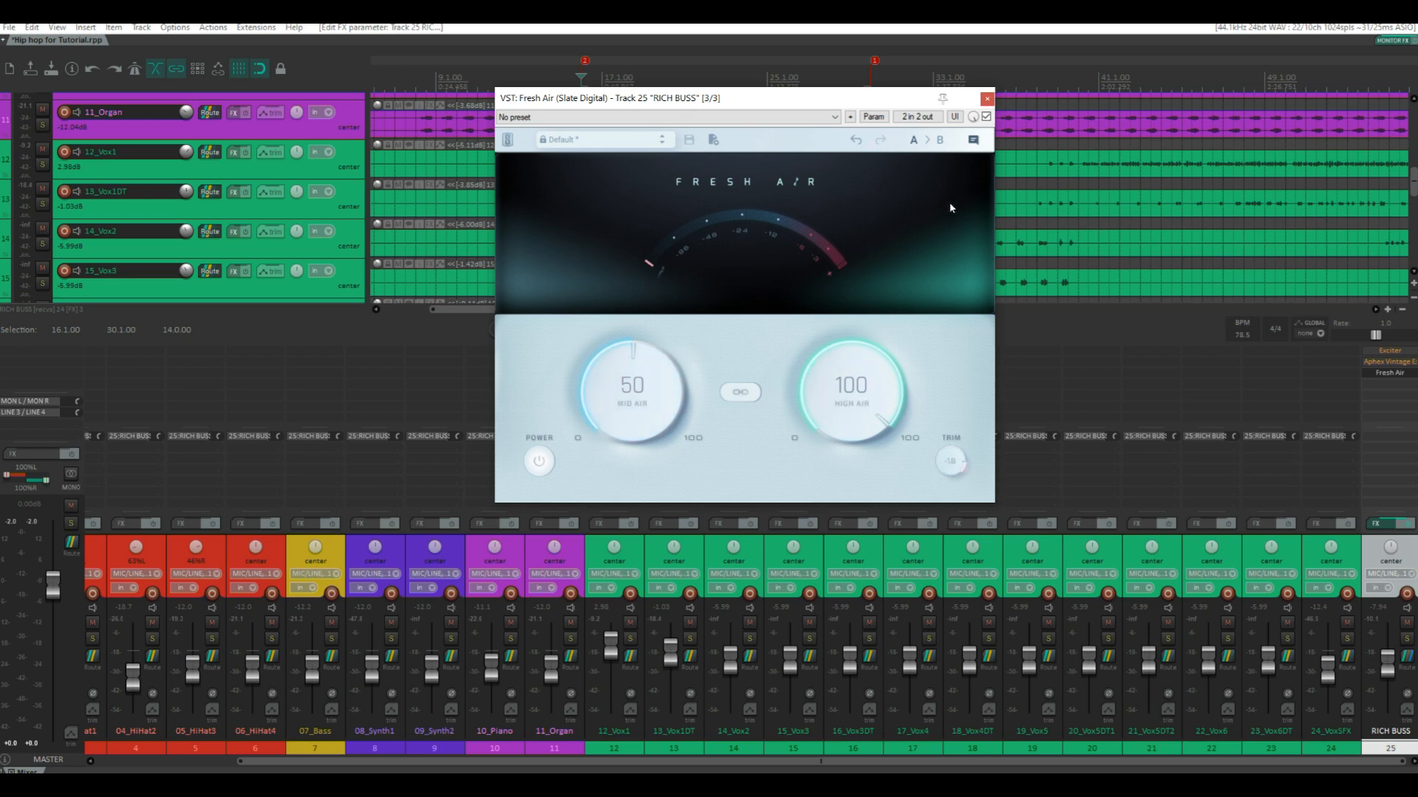
pyautogui.click(987, 99)
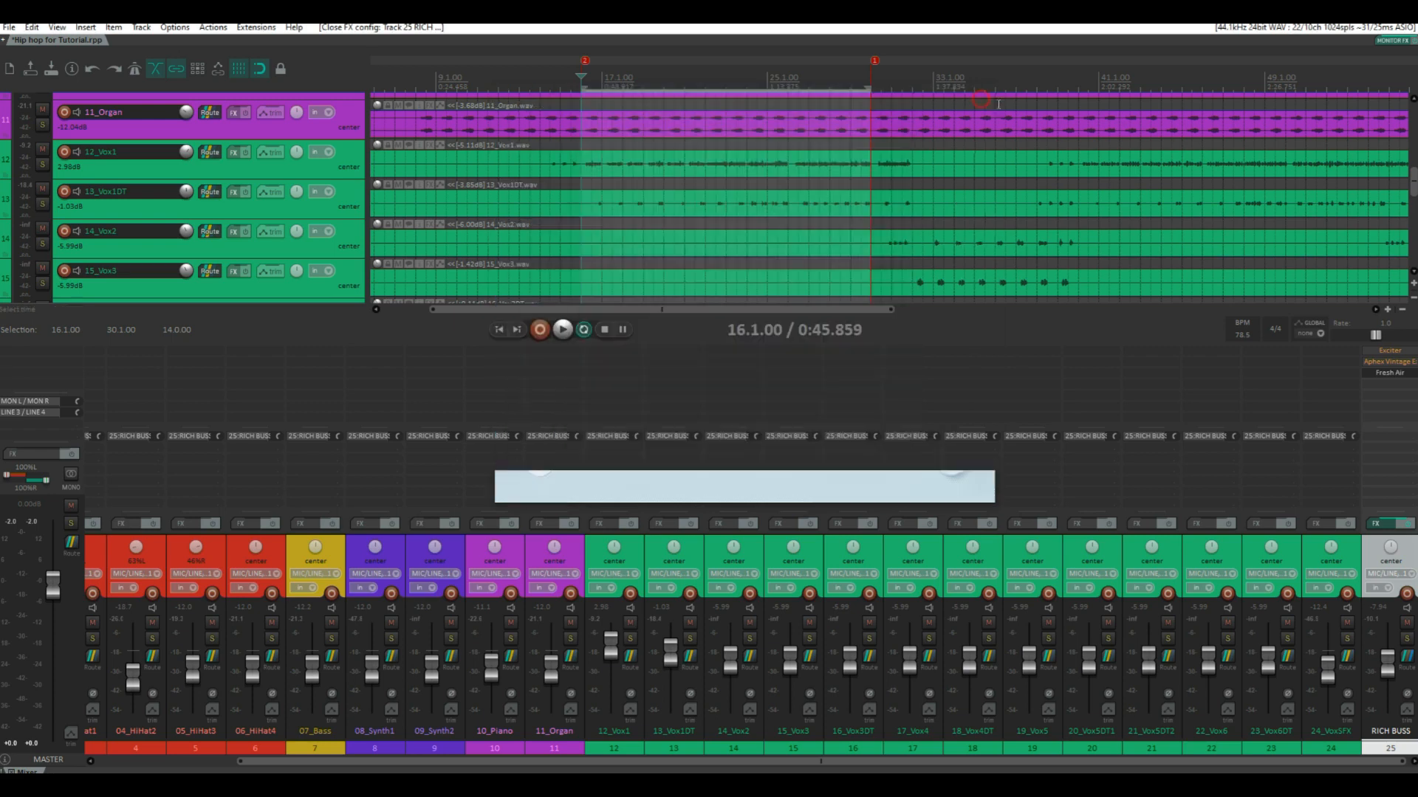
# Step: Play the mix with RICH BUSS muted and unmuted, and readjust Fresh Air's Trim output level during playback
pyautogui.click(1405, 622)
pyautogui.press('space')
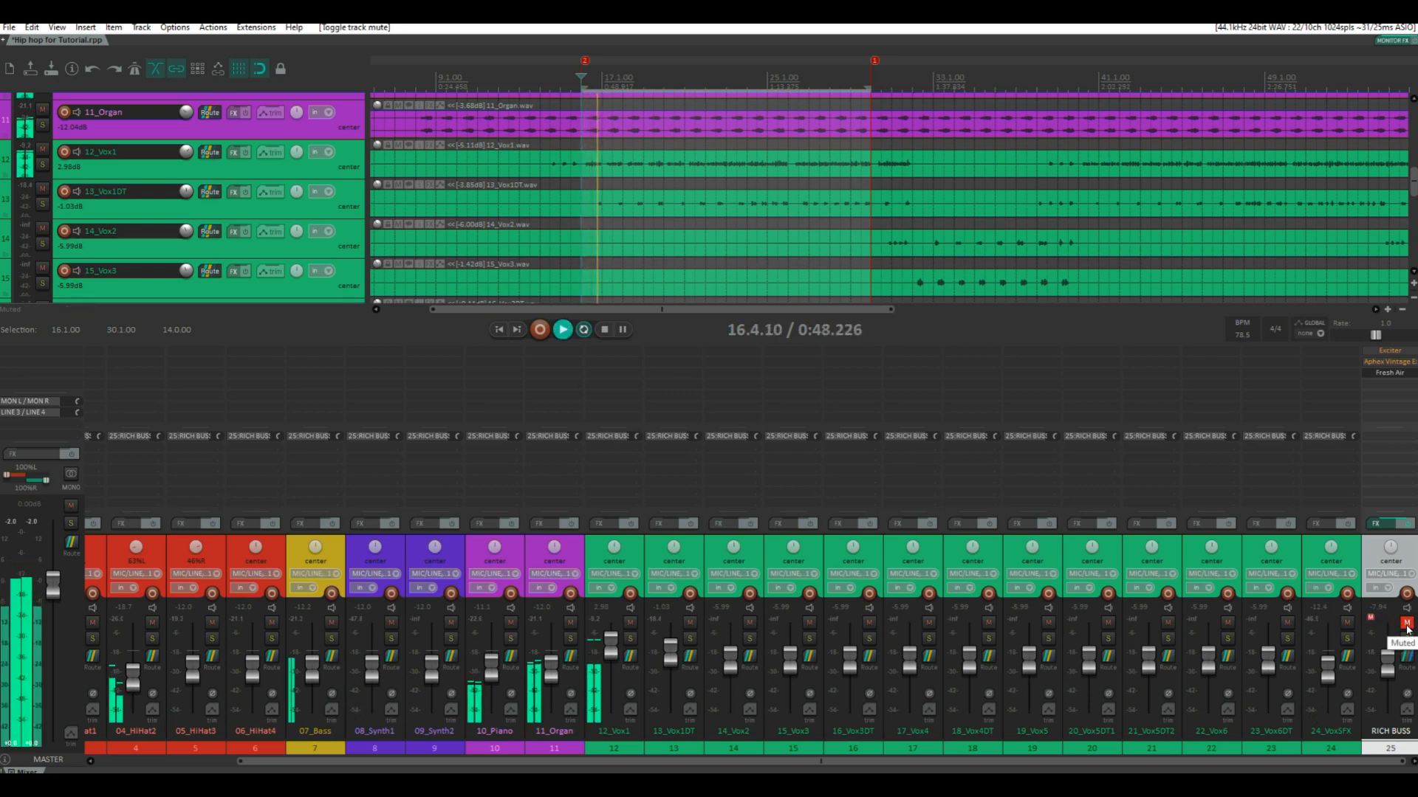
pyautogui.click(1406, 624)
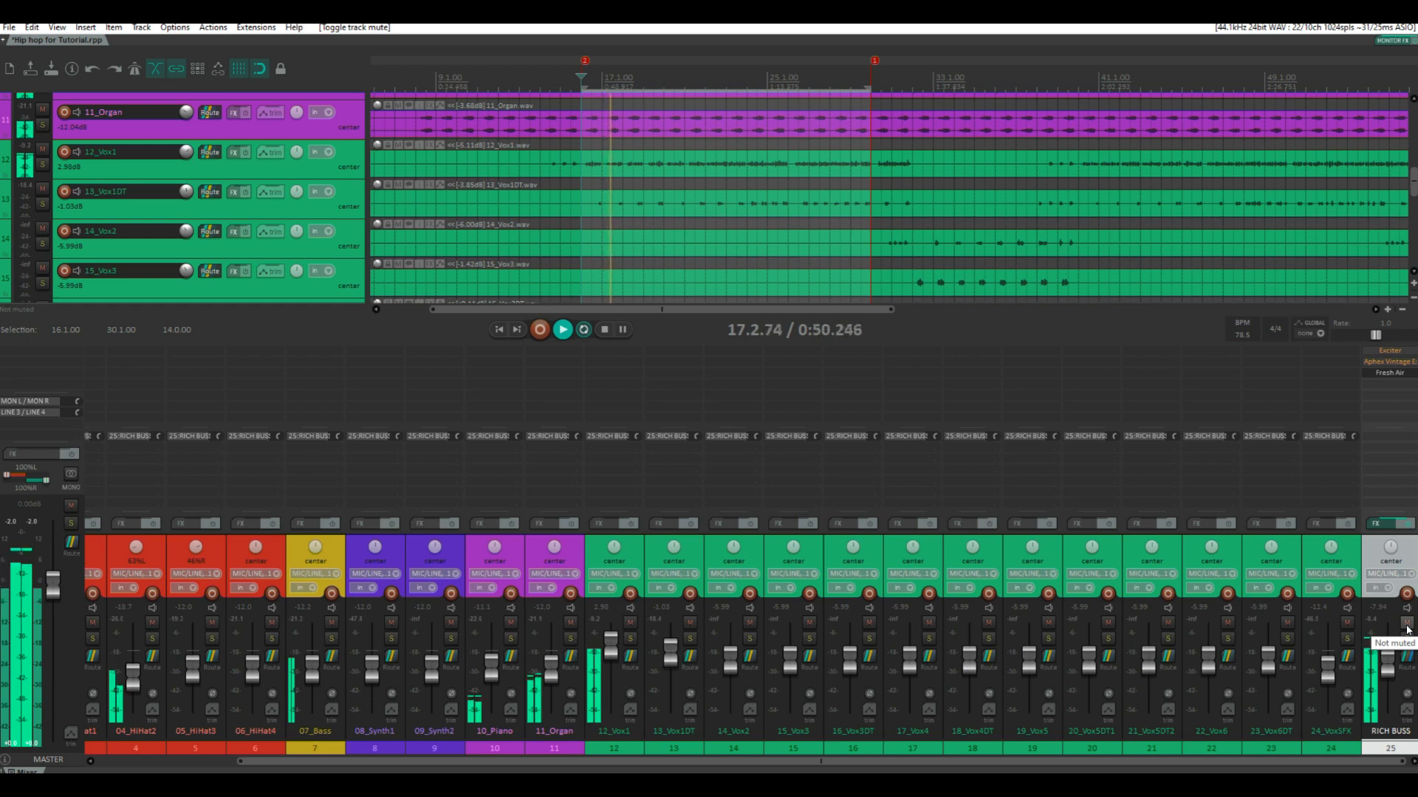
pyautogui.click(1389, 373)
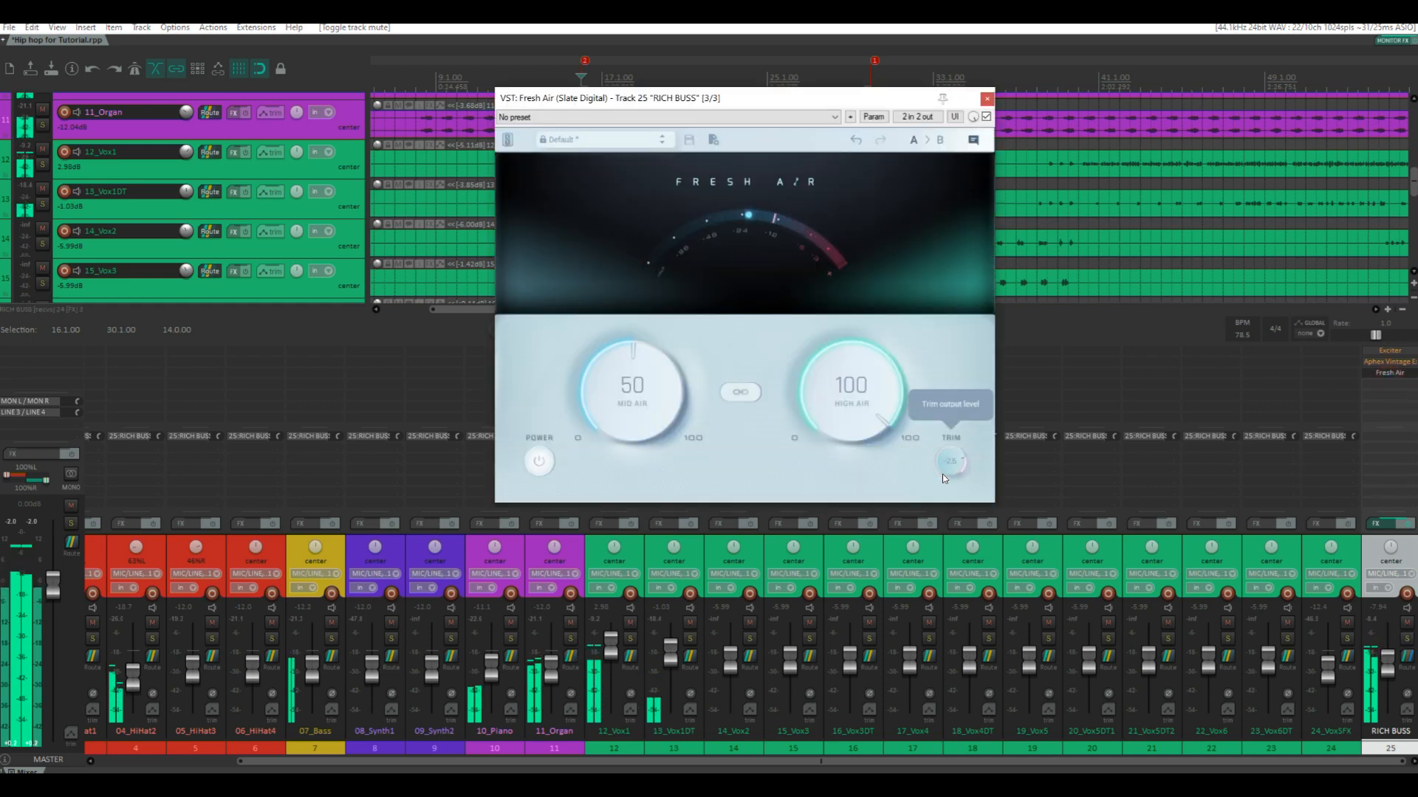
pyautogui.click(984, 98)
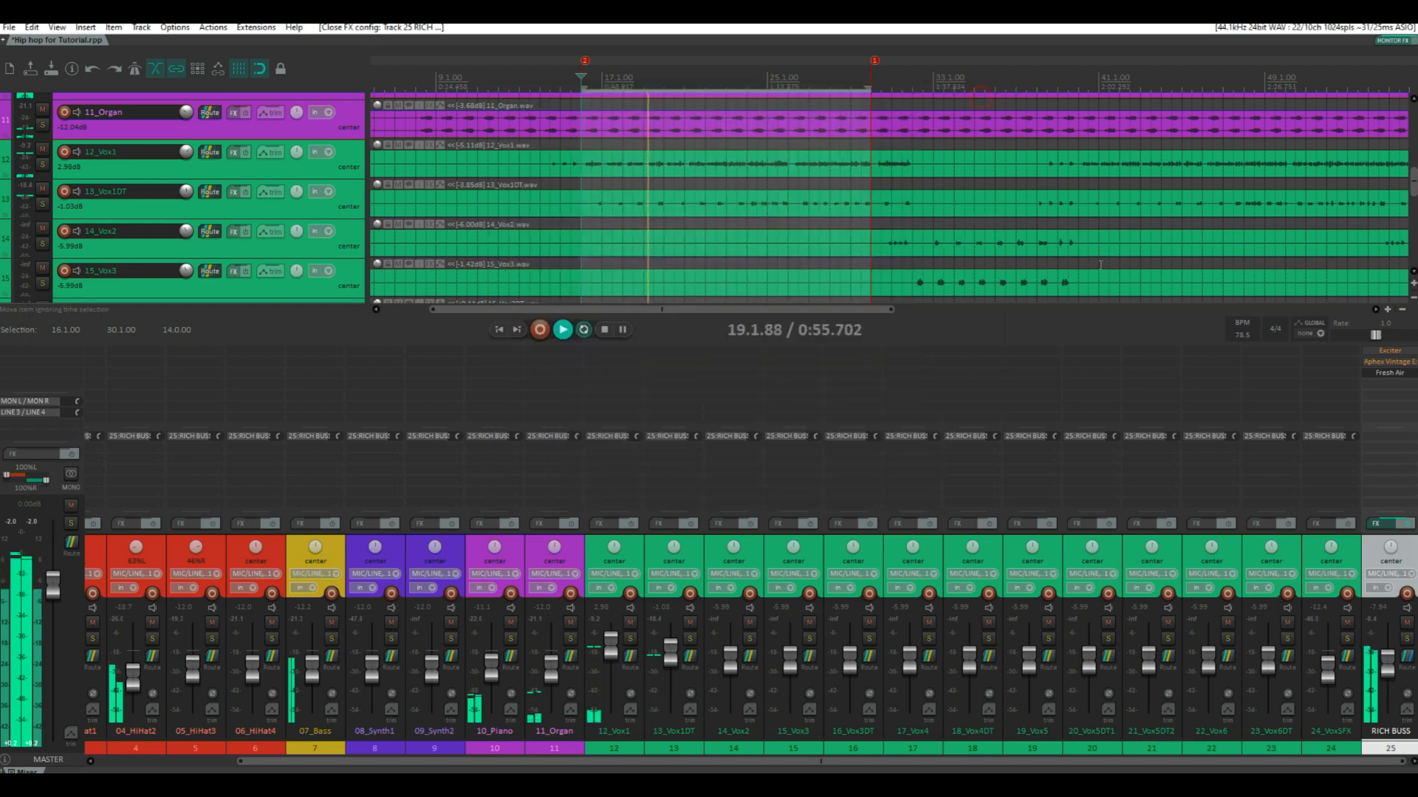
# Step: Compare the full mix with RICH BUSS muted and unmuted using Fresh Air, and stop playback
pyautogui.click(1407, 624)
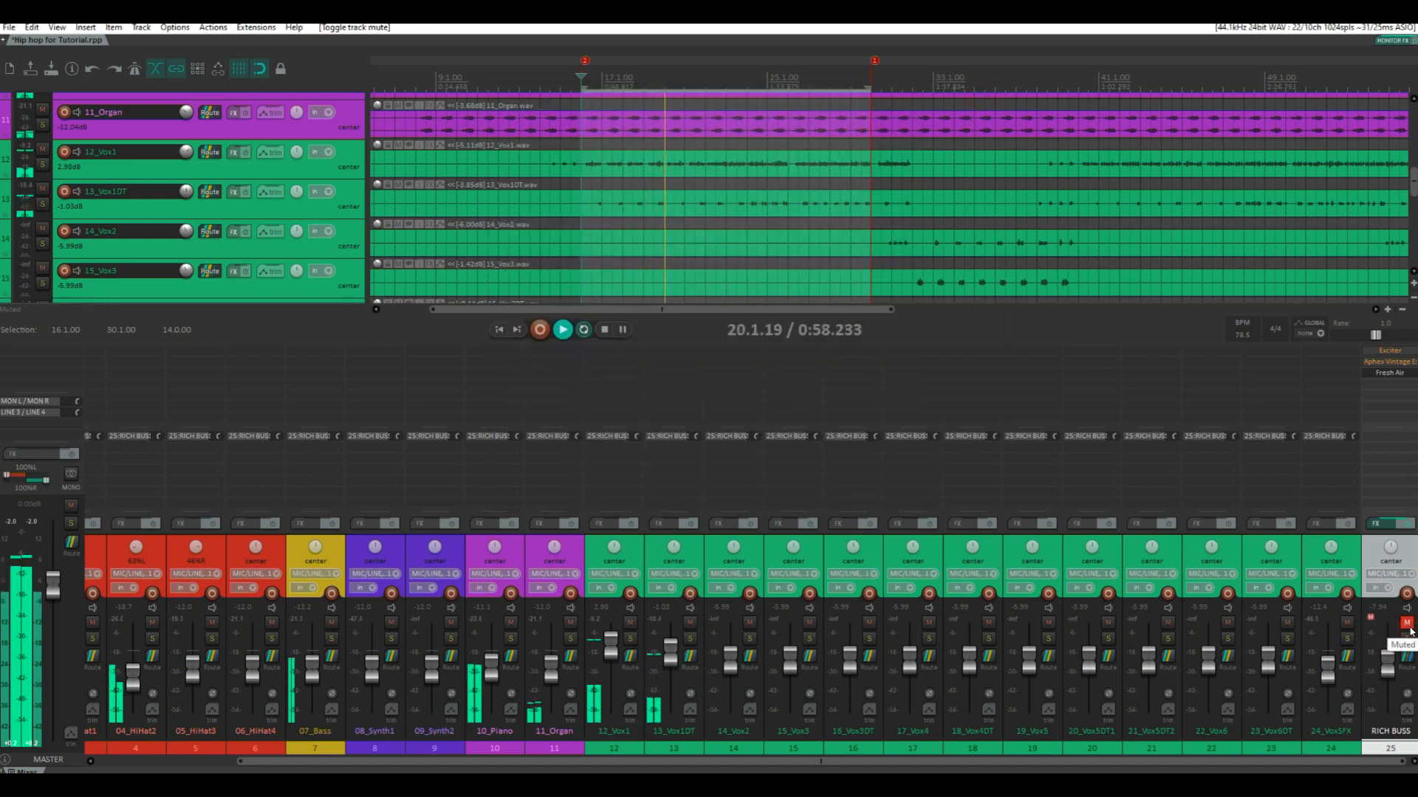
pyautogui.click(1408, 626)
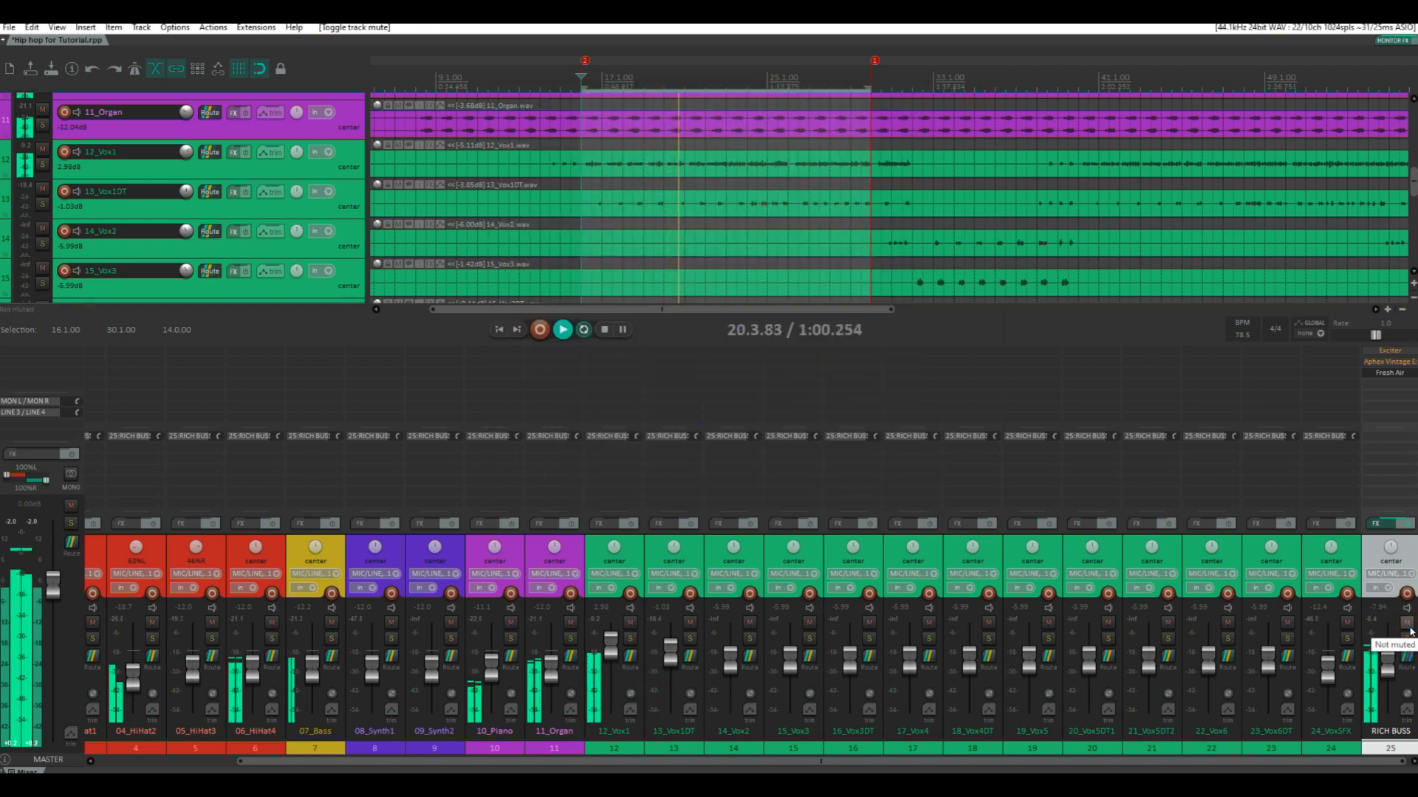
pyautogui.press('space')
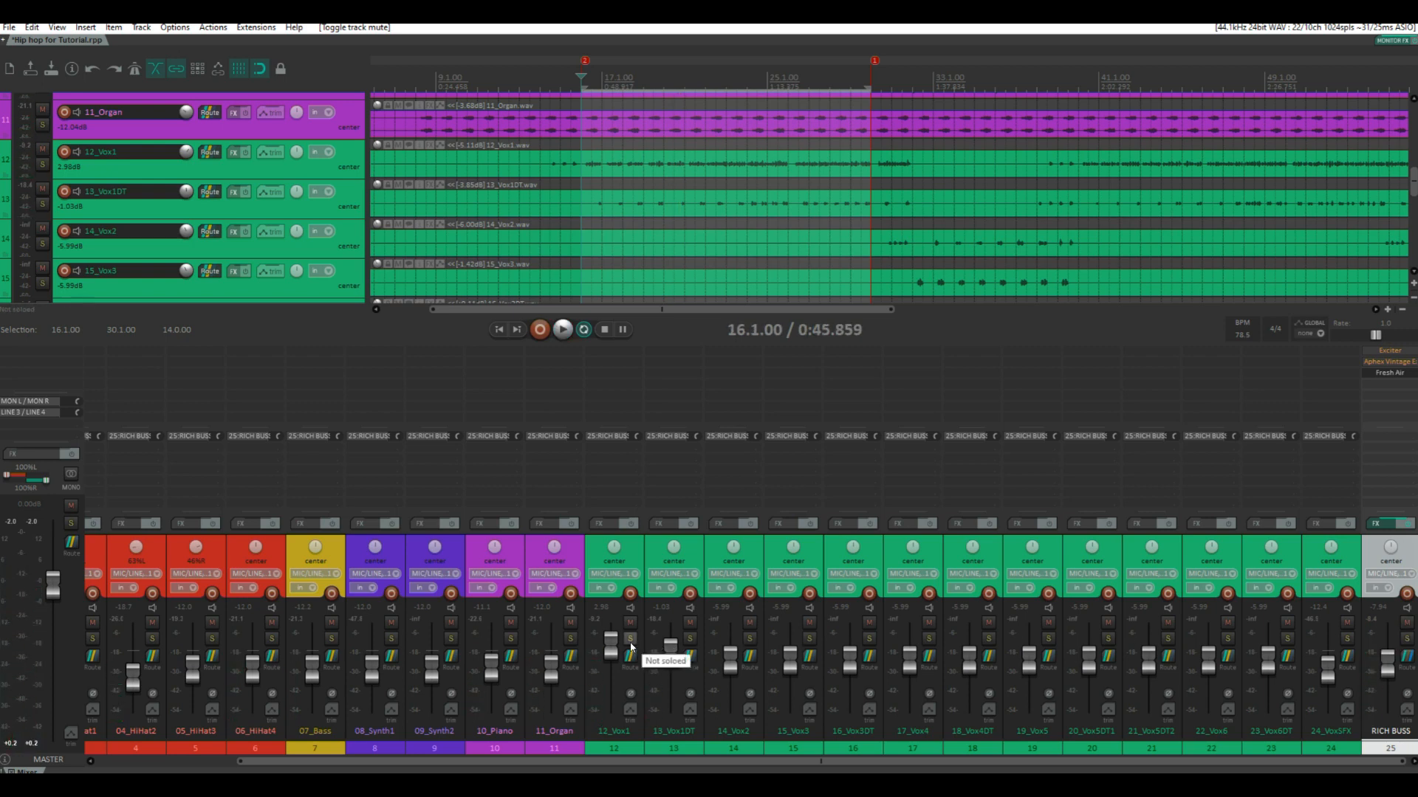
# Step: Solo 12_Vox1 and play it while toggling the RICH BUSS mute to compare the vocal with and without Fresh Air
pyautogui.click(631, 641)
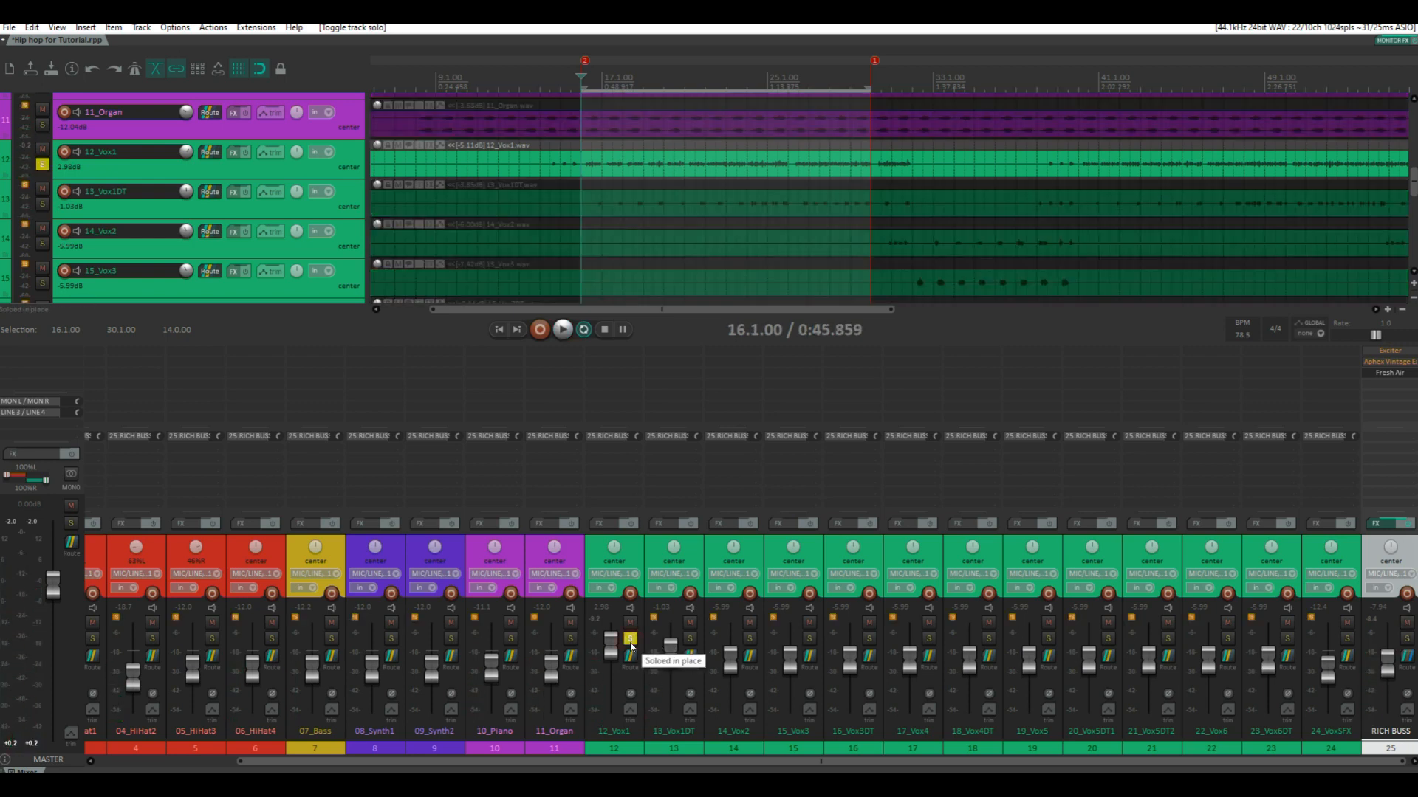
pyautogui.click(1405, 625)
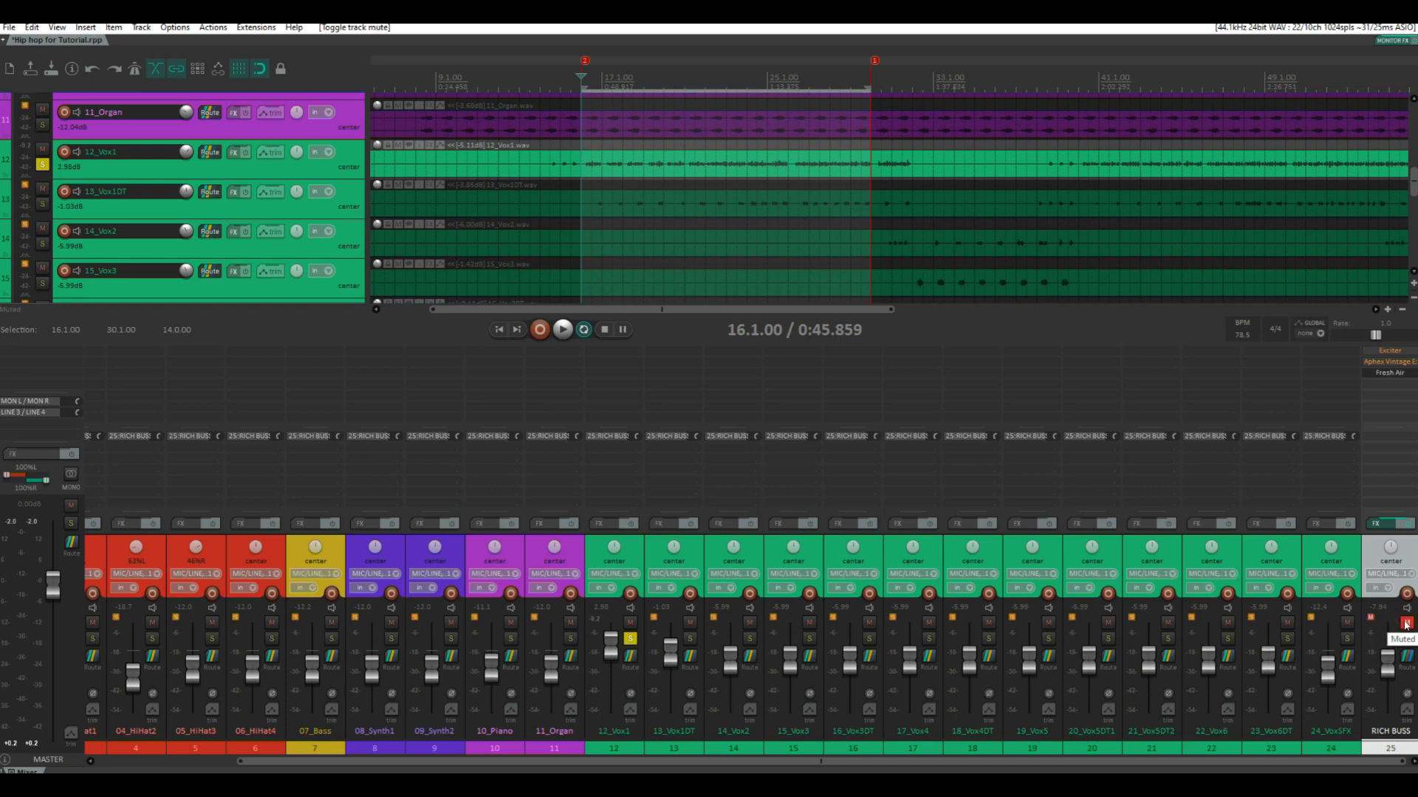
pyautogui.press('space')
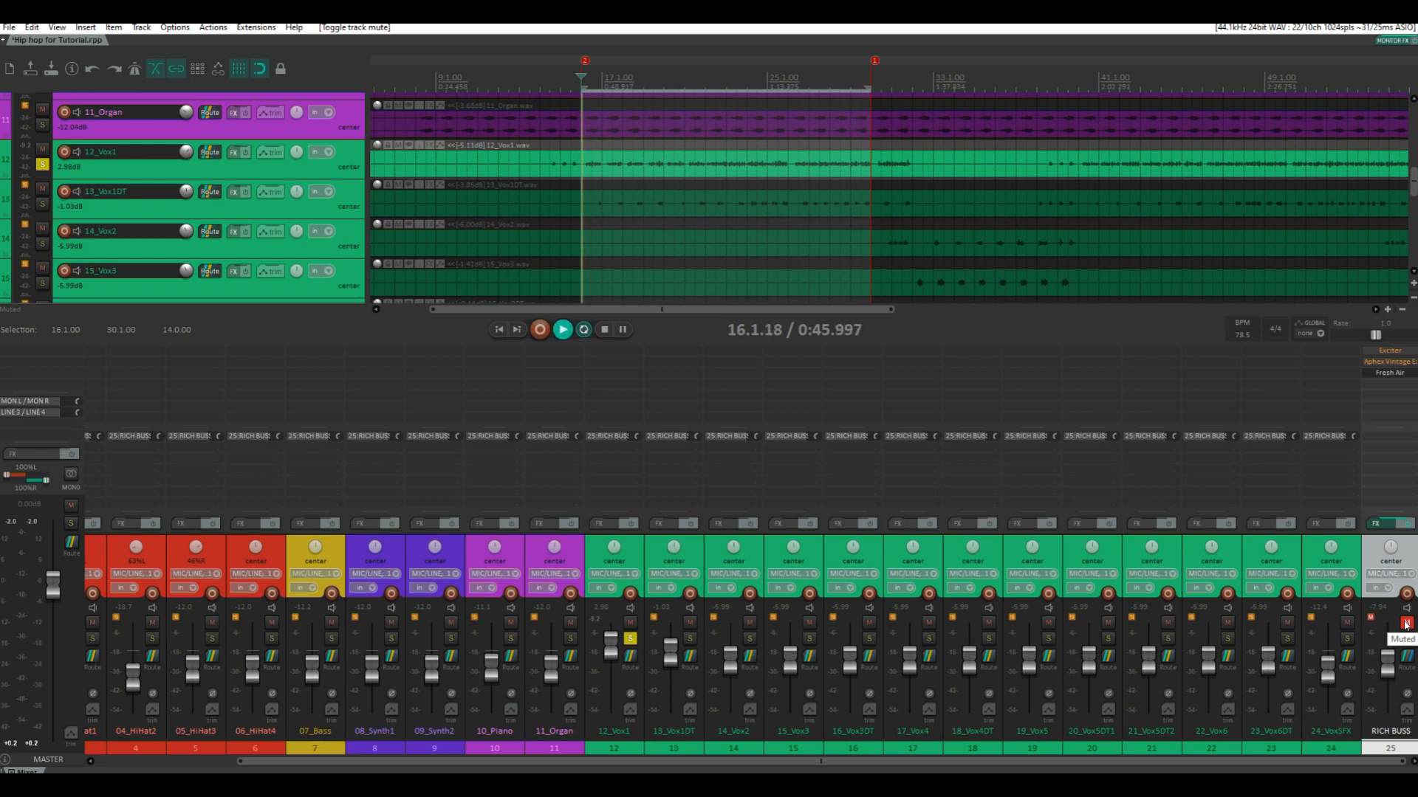
pyautogui.click(1405, 624)
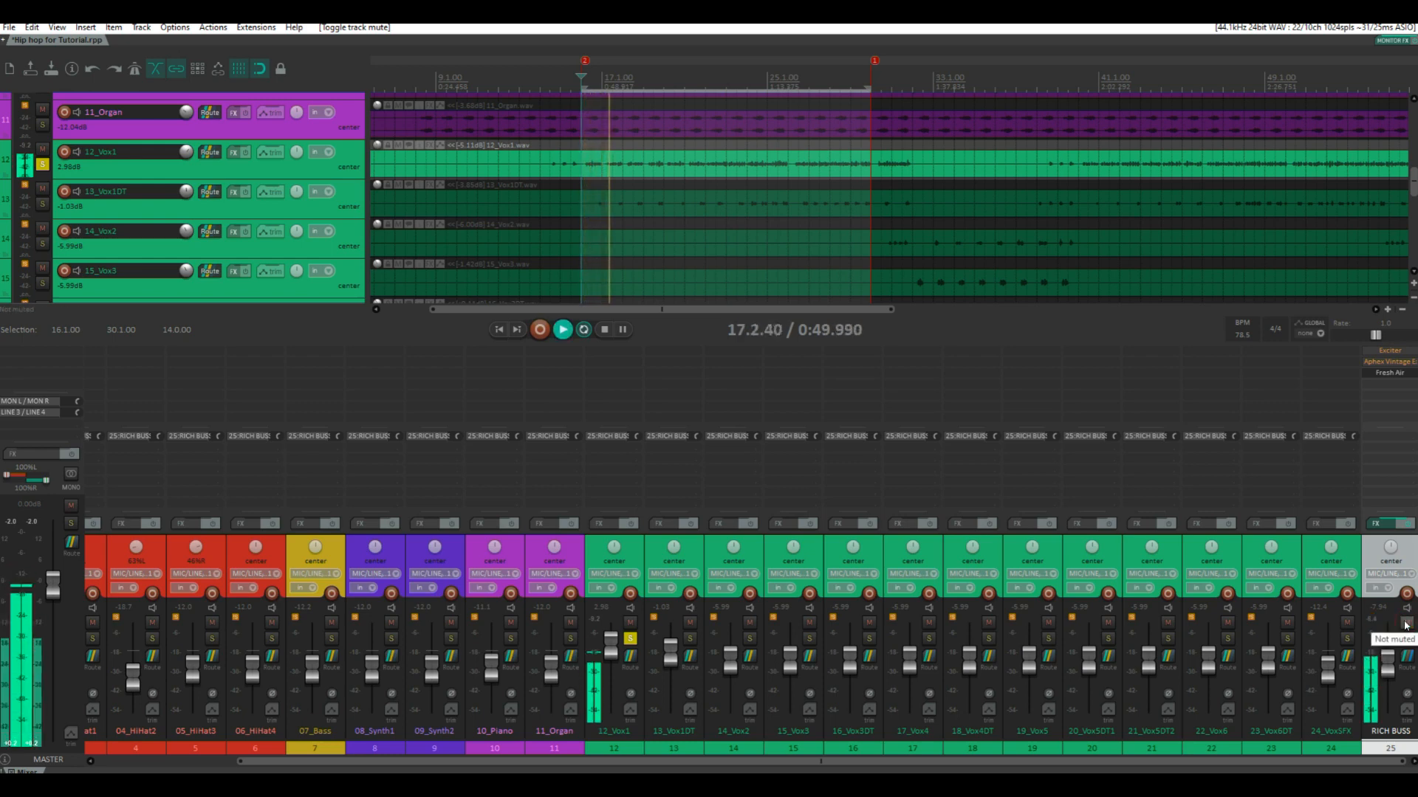
pyautogui.click(1405, 625)
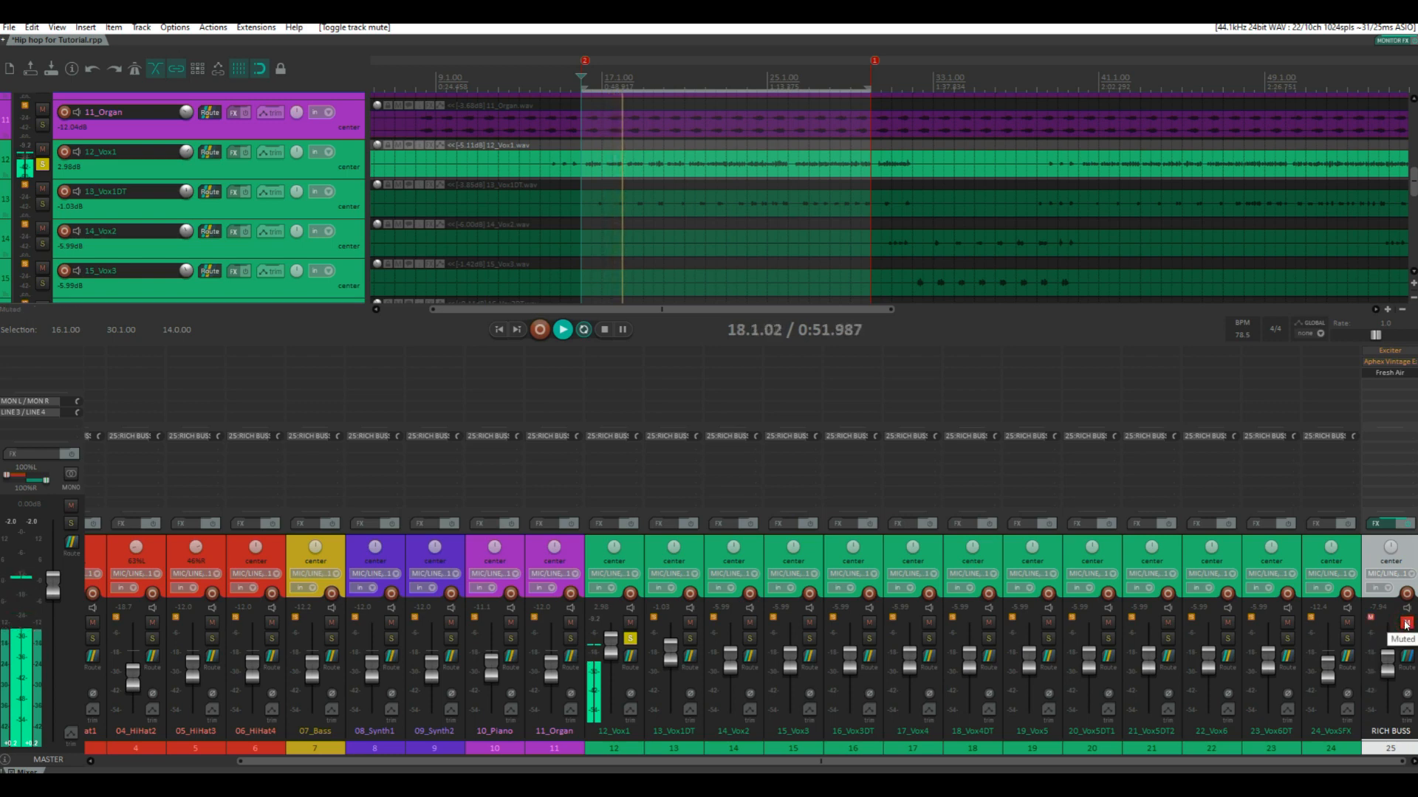
pyautogui.click(1405, 624)
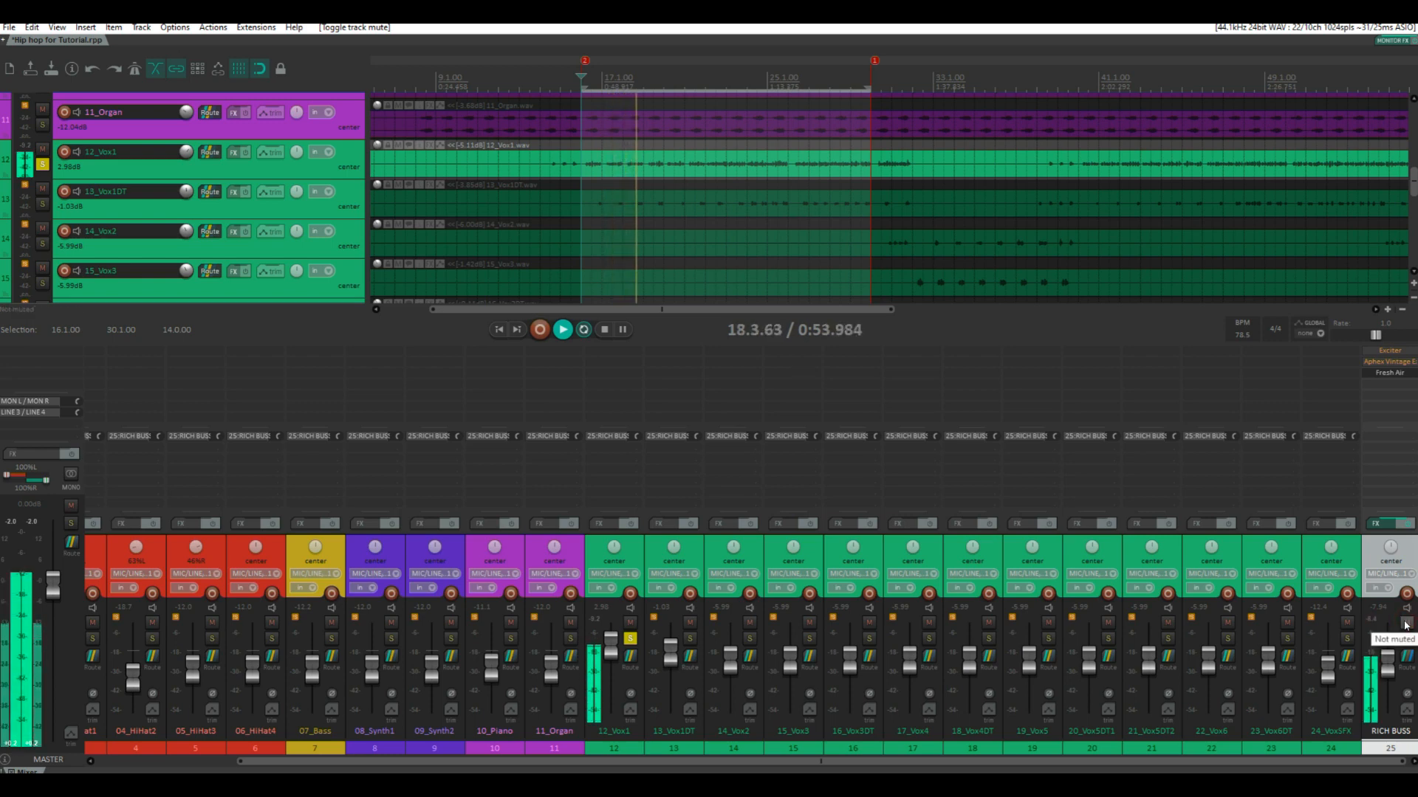
pyautogui.press('space')
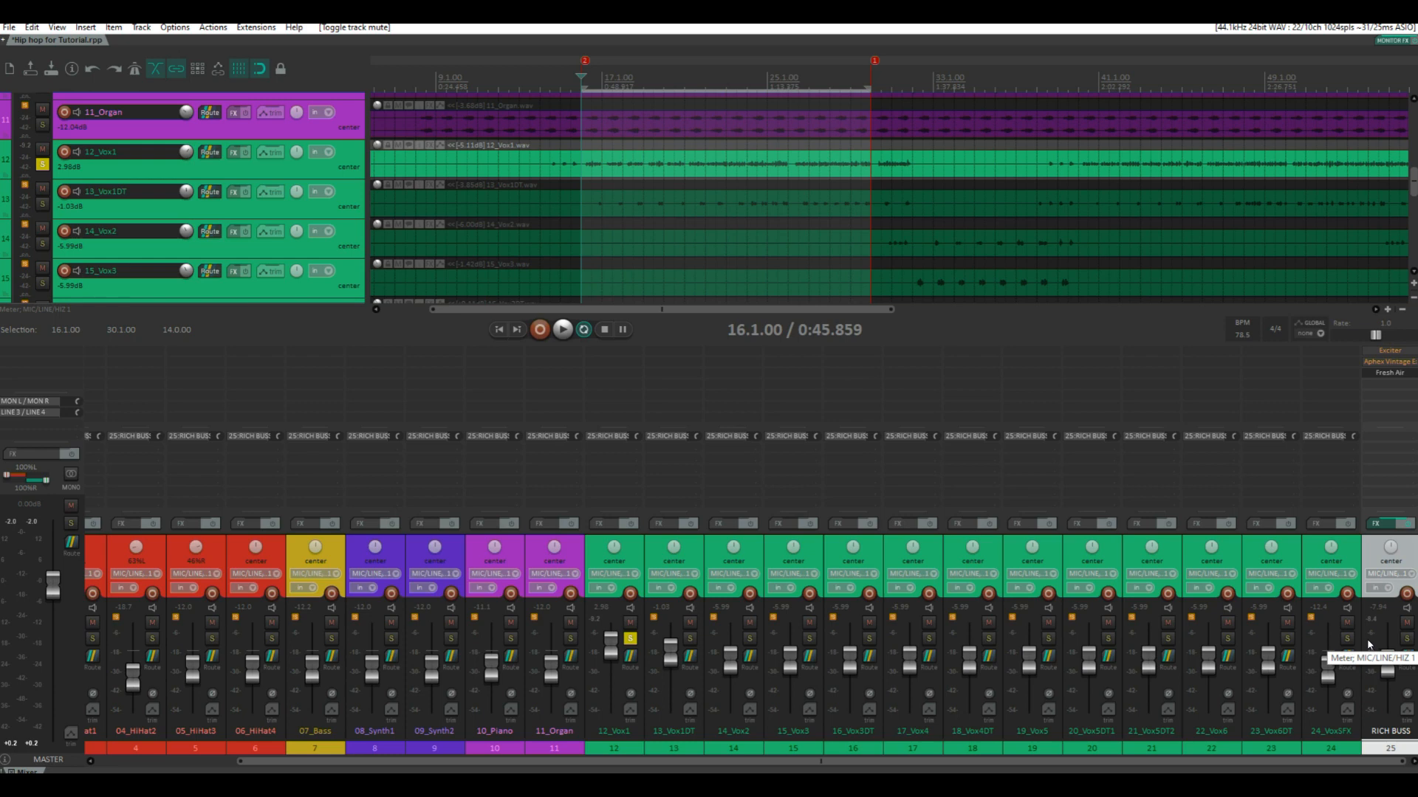
# Step: Replay the soloed vocal from muted to unmuted RICH BUSS, stop playback, and unsolo 12_Vox1
pyautogui.click(1407, 623)
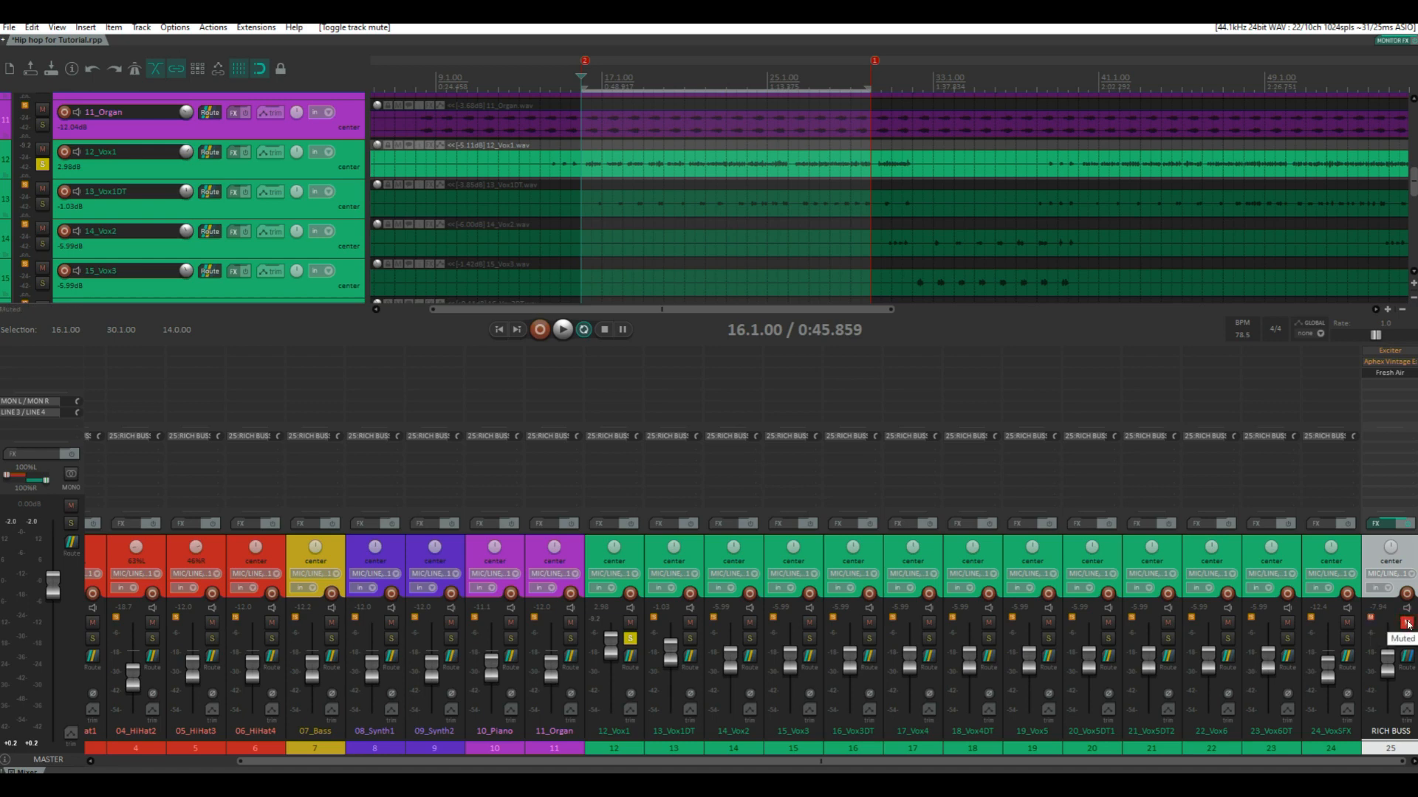
pyautogui.press('space')
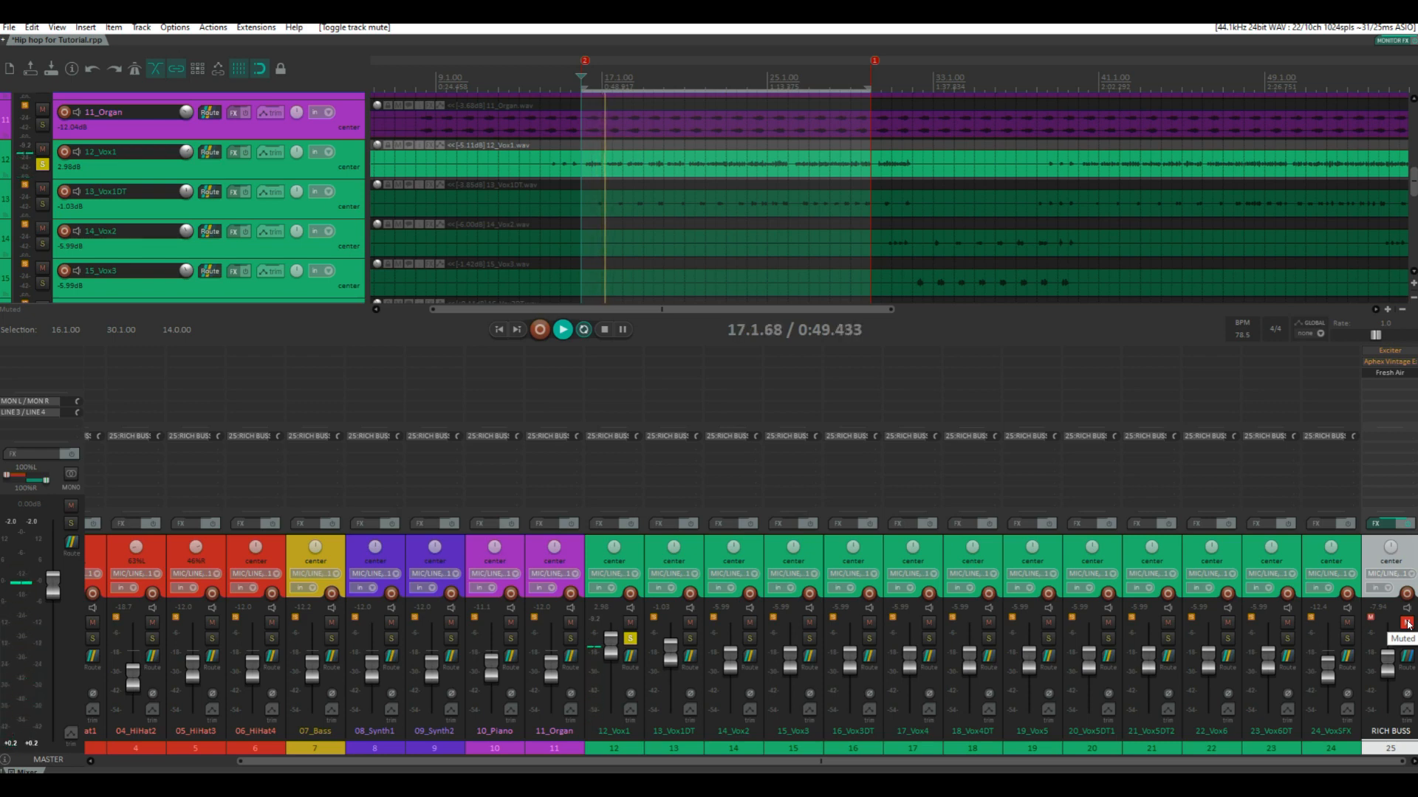
pyautogui.click(1407, 623)
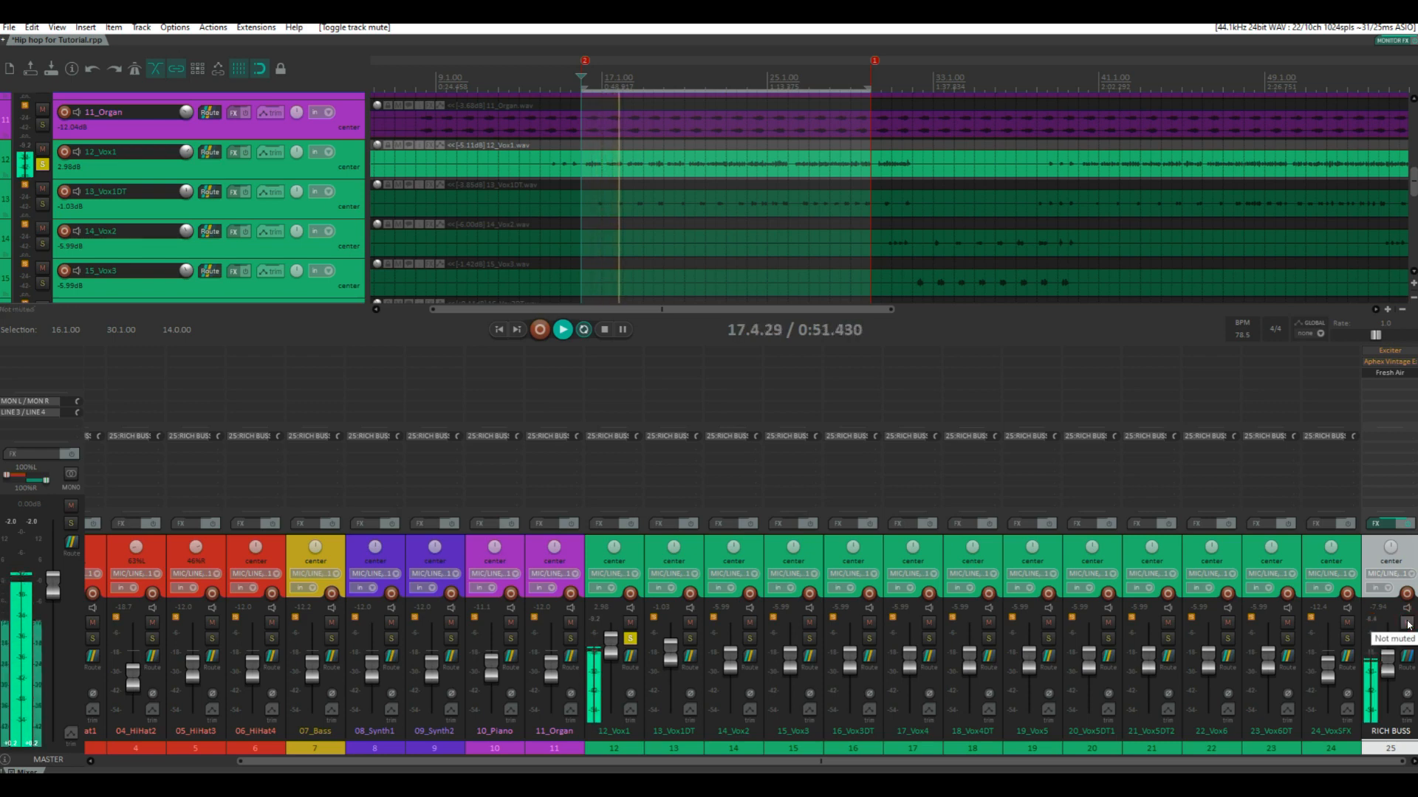
pyautogui.press('space')
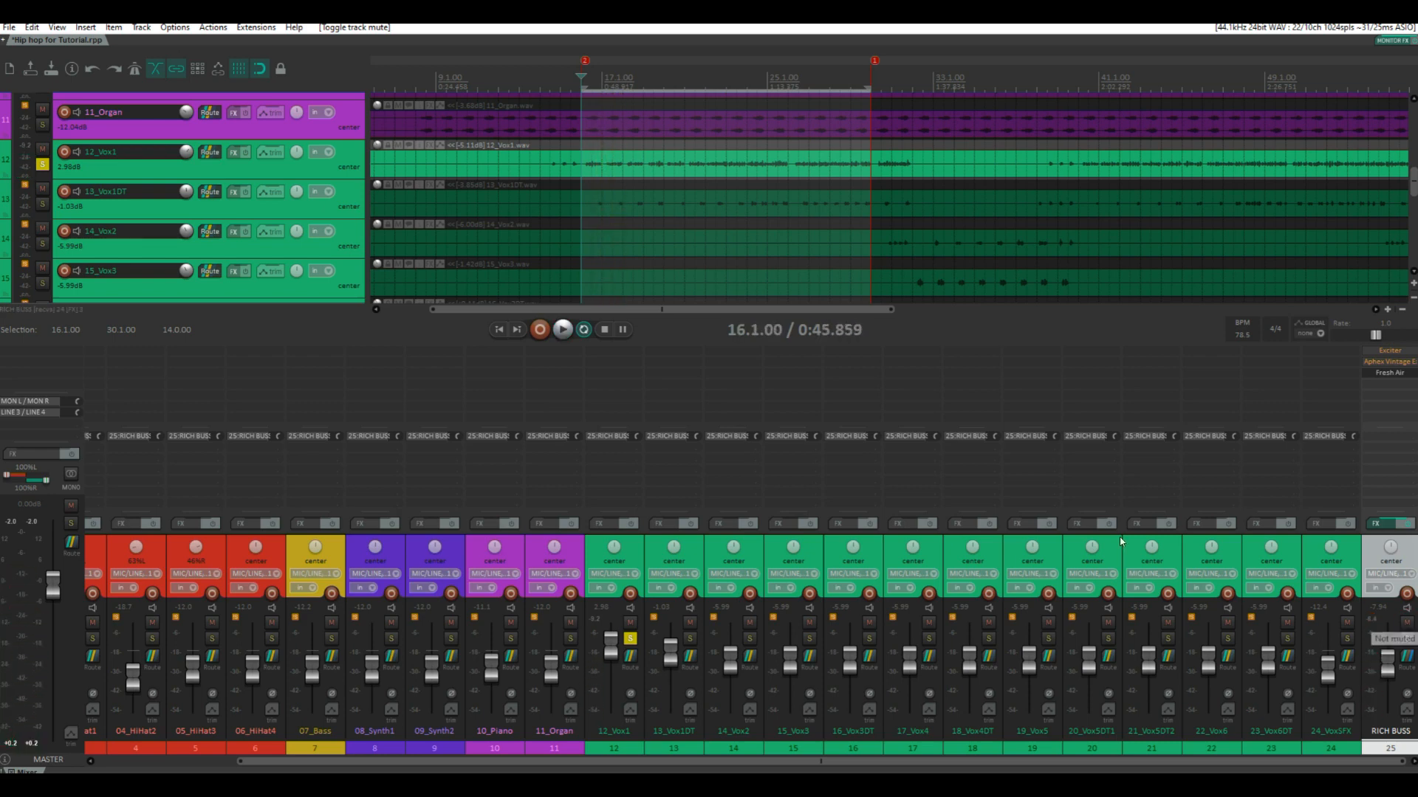
pyautogui.click(629, 649)
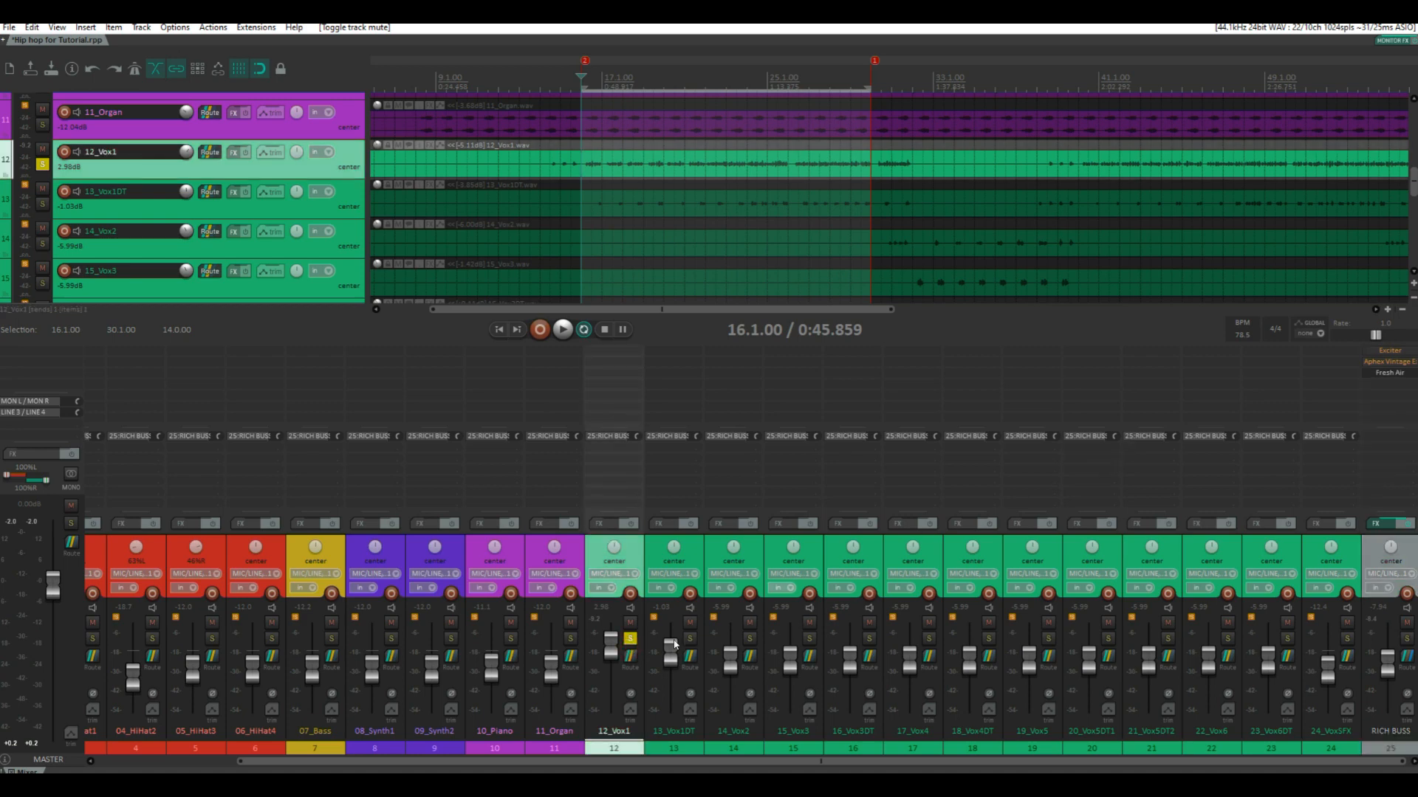
pyautogui.click(629, 639)
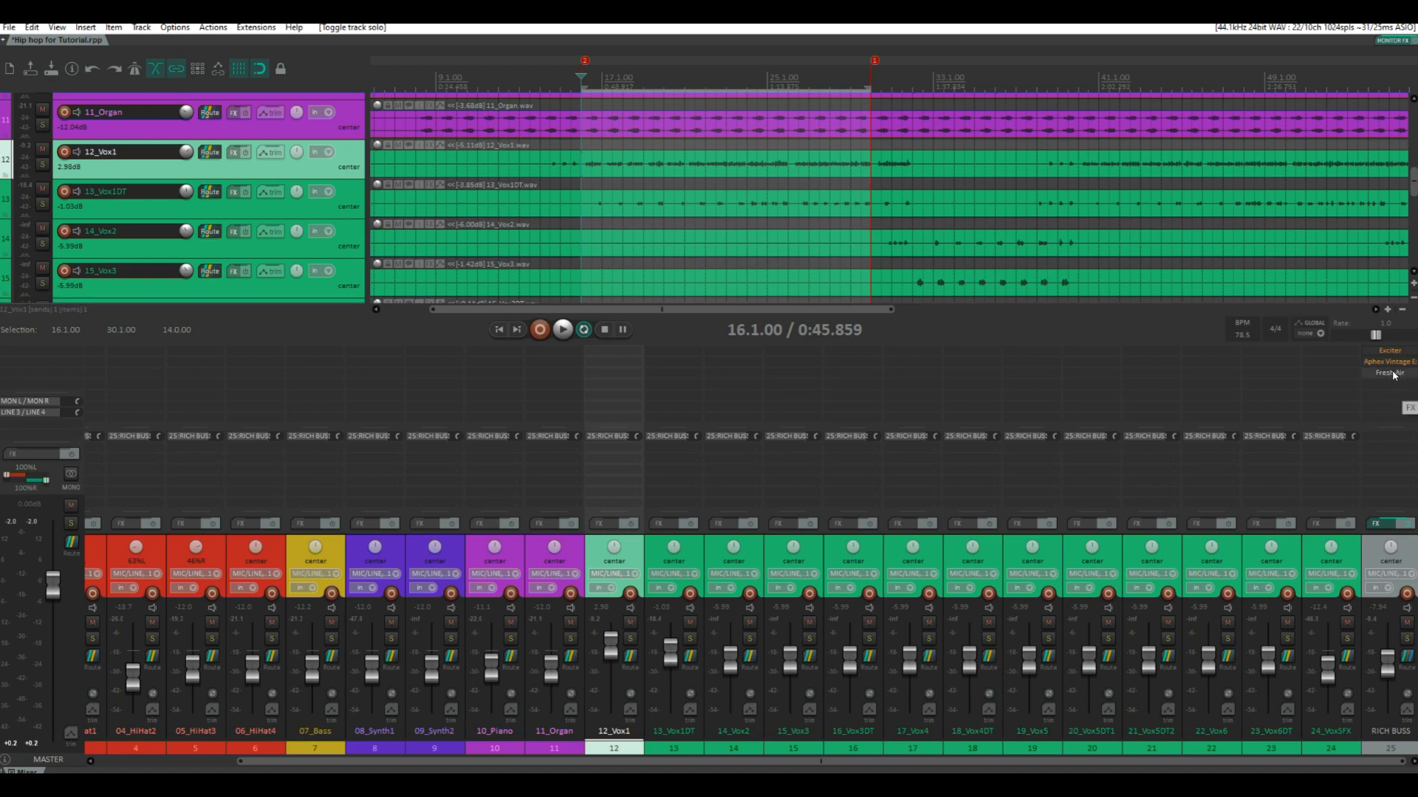
# Step: Bypass Fresh Air and add the ModernExciter (x86) (Antress) plugin to RICH BUSS
pyautogui.doubleClick(1383, 387)
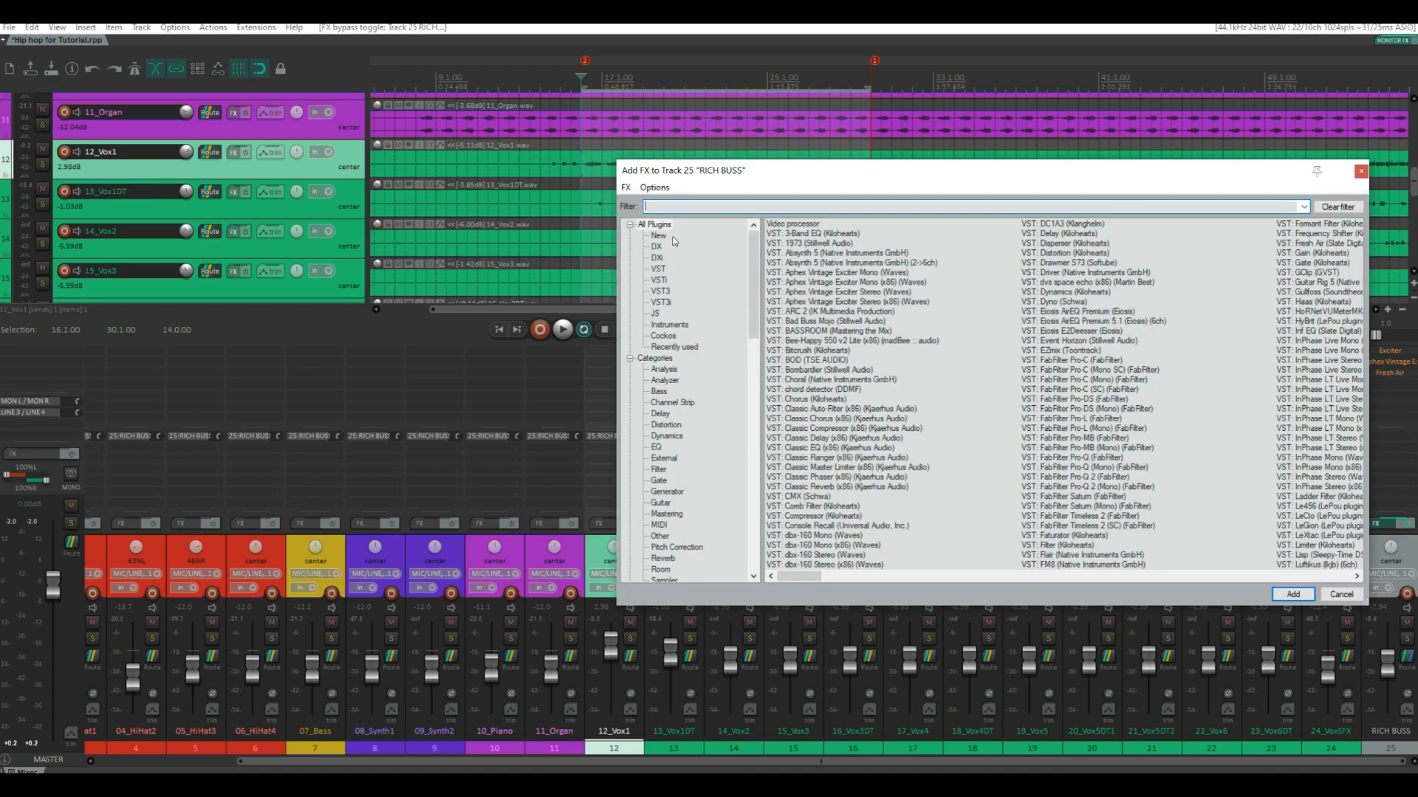
pyautogui.write('model')
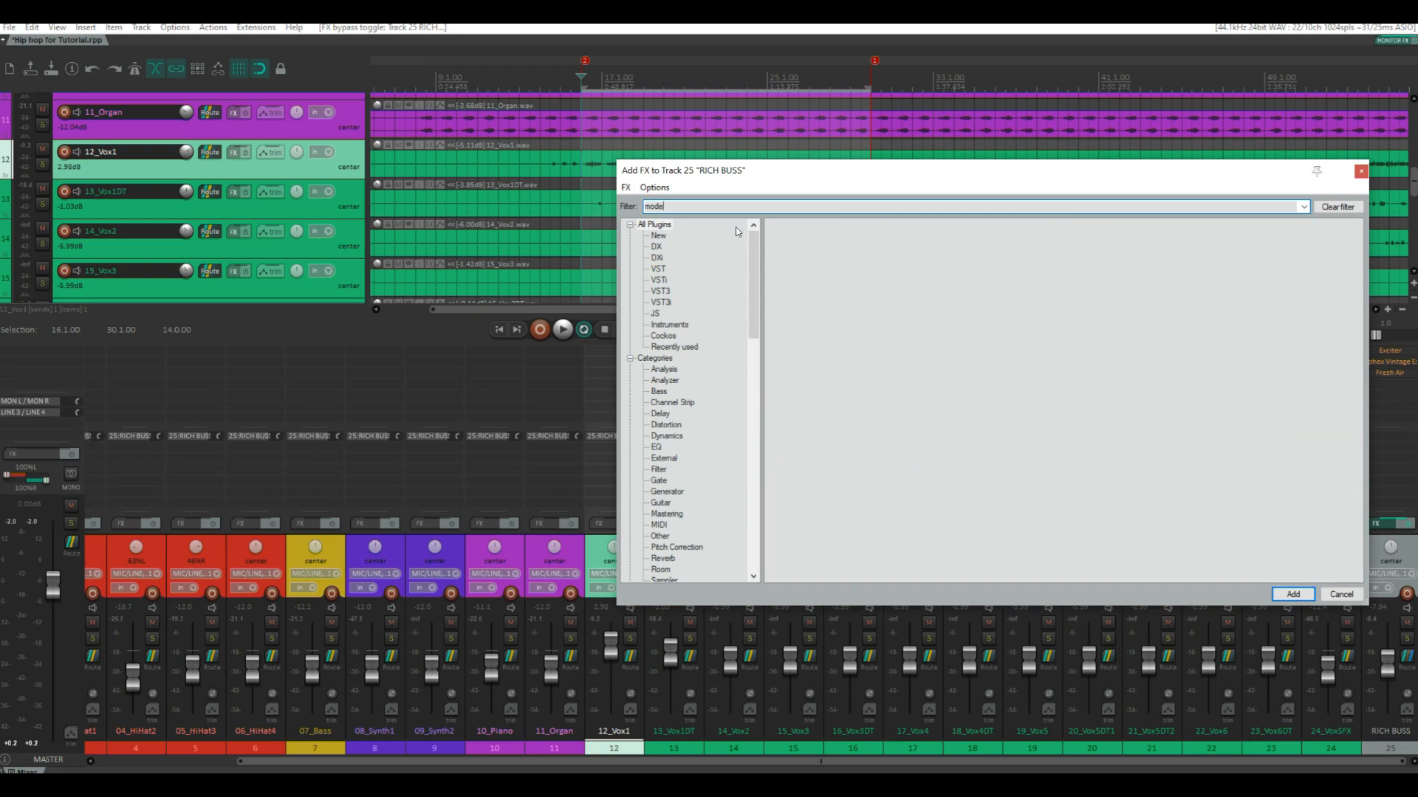
pyautogui.press('BackSpace')
pyautogui.write('l')
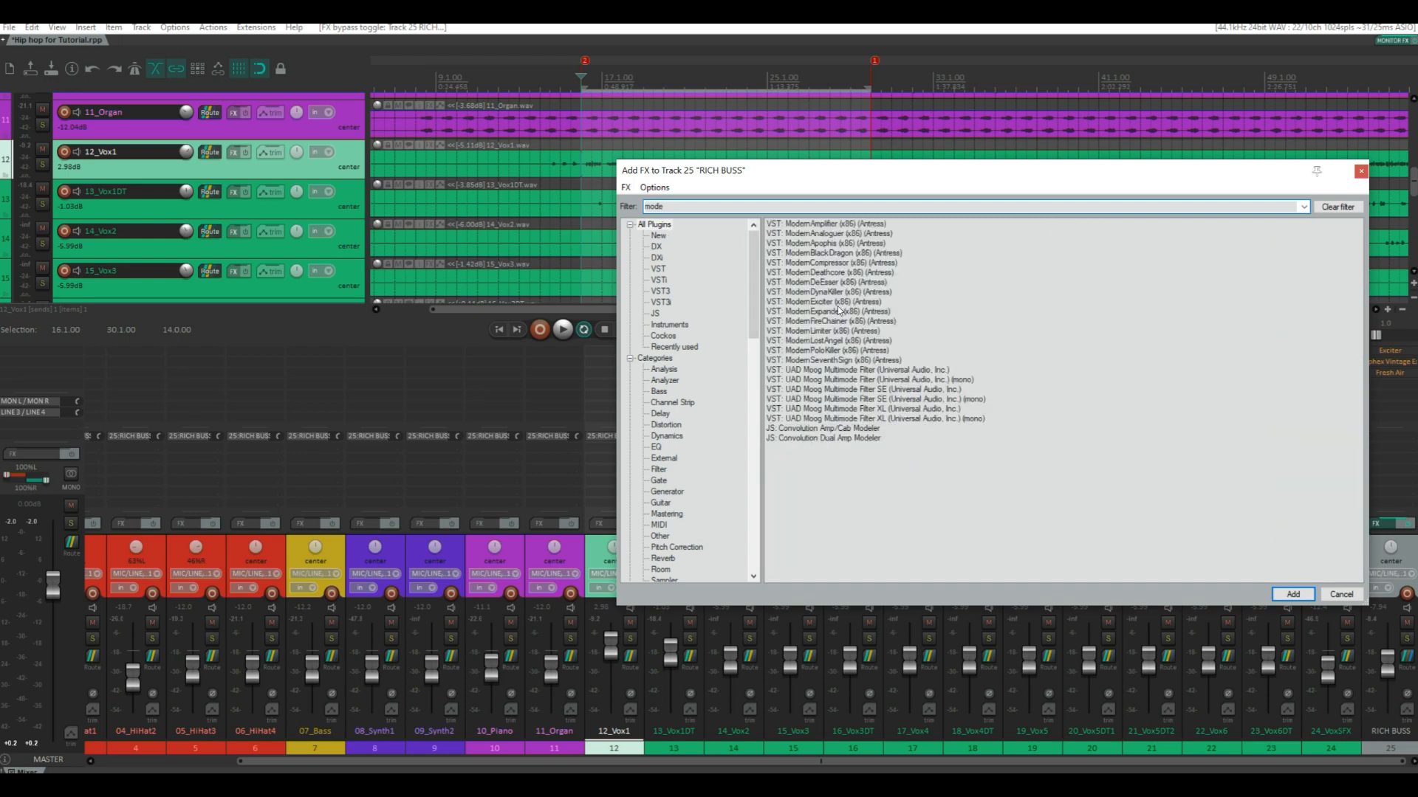
pyautogui.doubleClick(833, 301)
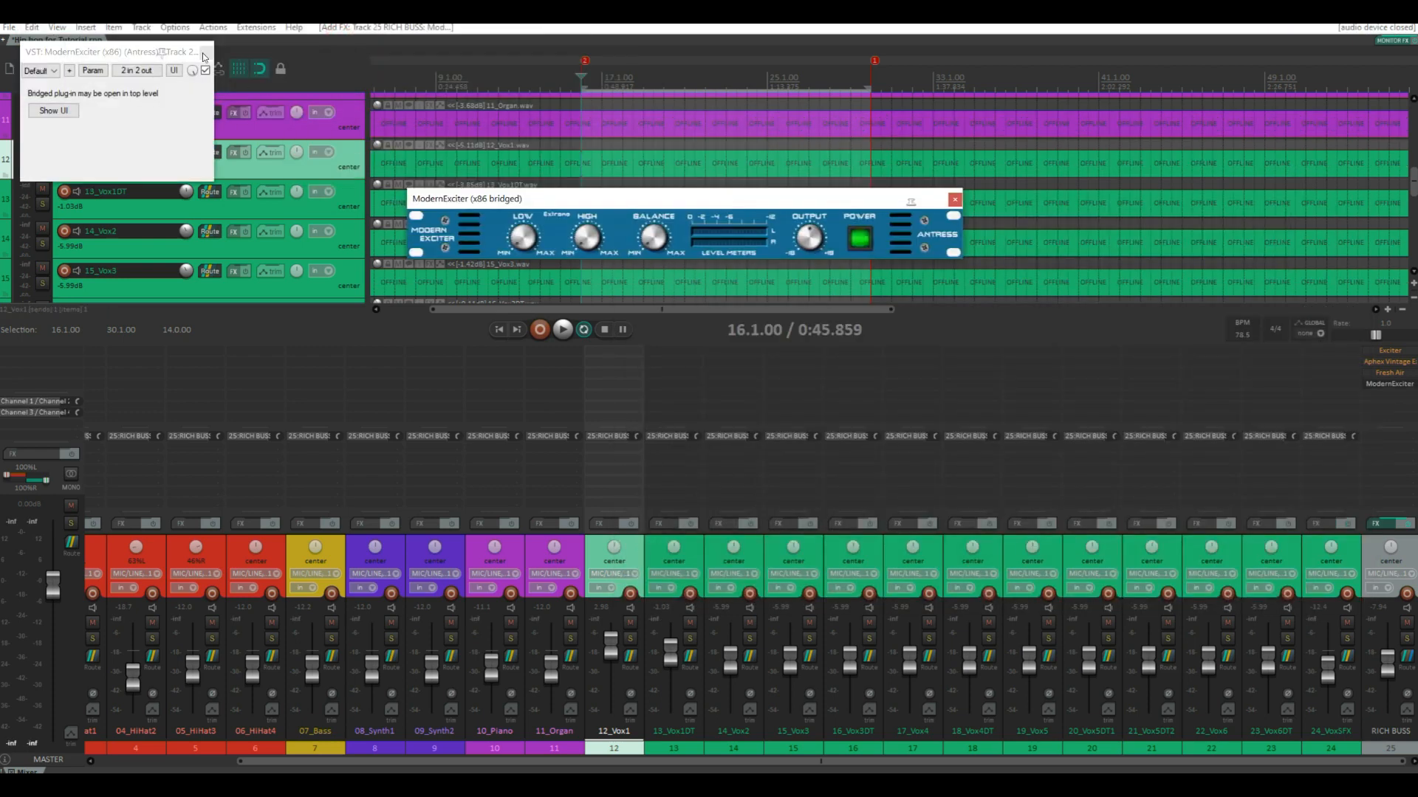
# Step: Close the ModernExciter host window, move its bridged interface below the arrangement, and close it
pyautogui.click(207, 53)
pyautogui.moveTo(711, 196); pyautogui.dragTo(805, 332)
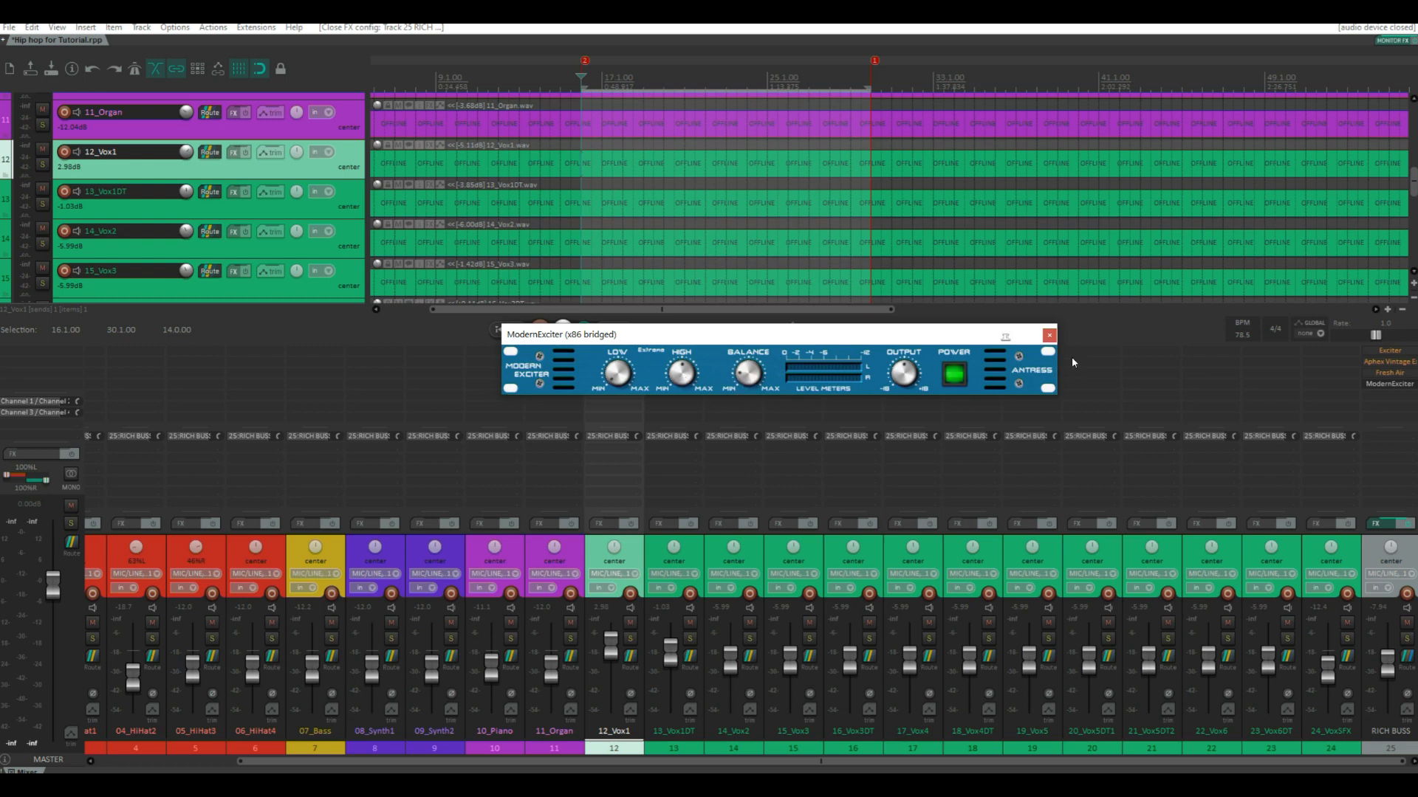
pyautogui.click(1049, 336)
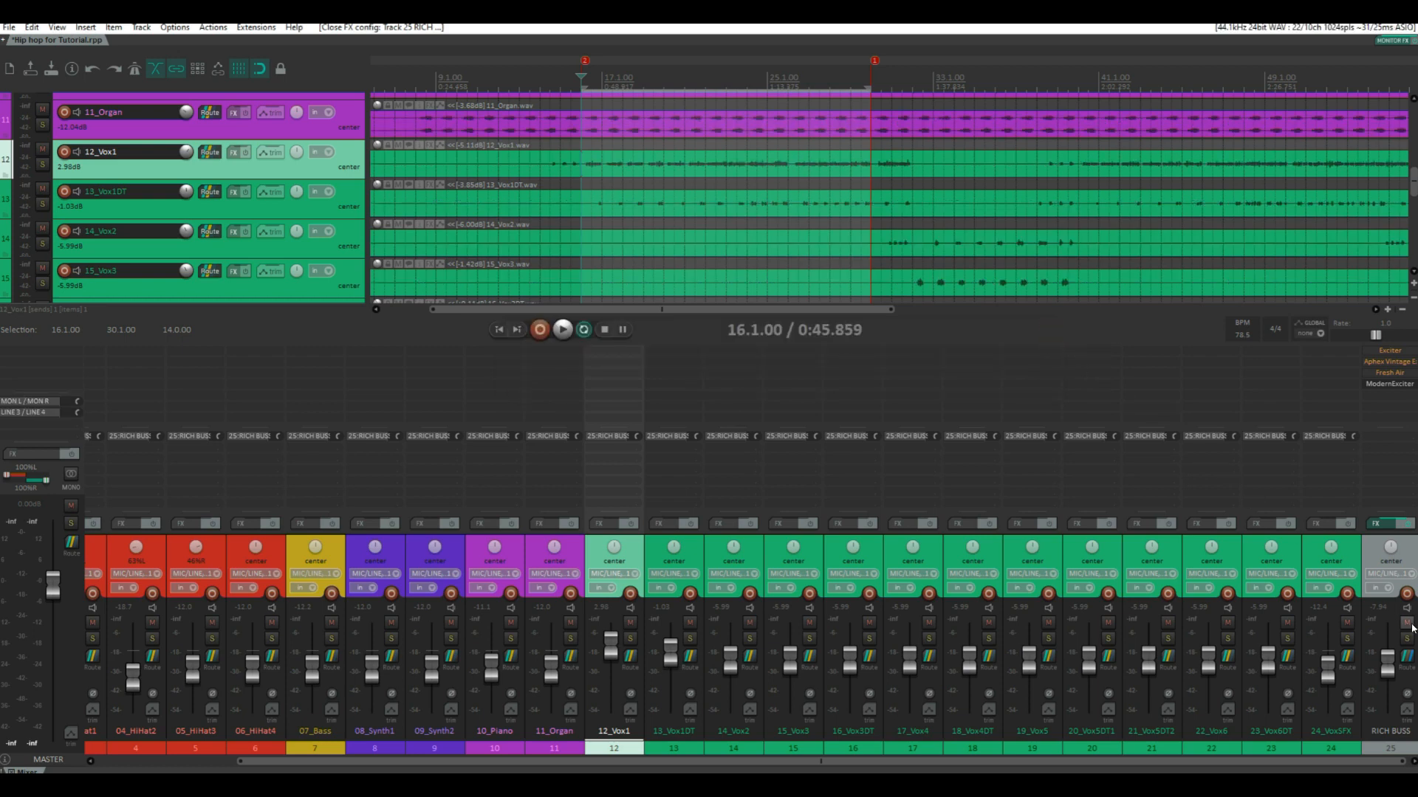
# Step: Play the mix with RICH BUSS muted and unmuted, and briefly reopen ModernExciter to adjust it during playback
pyautogui.click(1408, 624)
pyautogui.press('space')
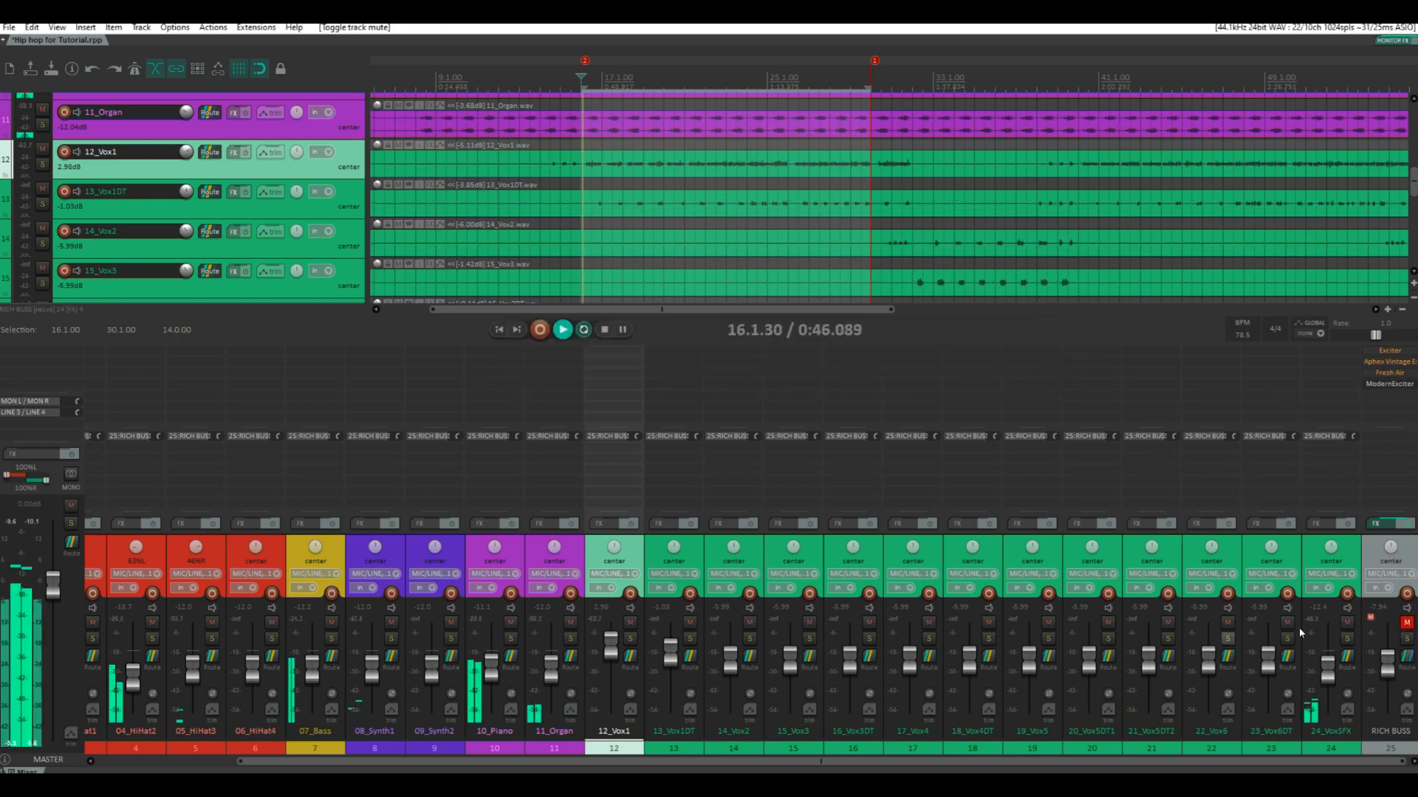
pyautogui.click(1406, 625)
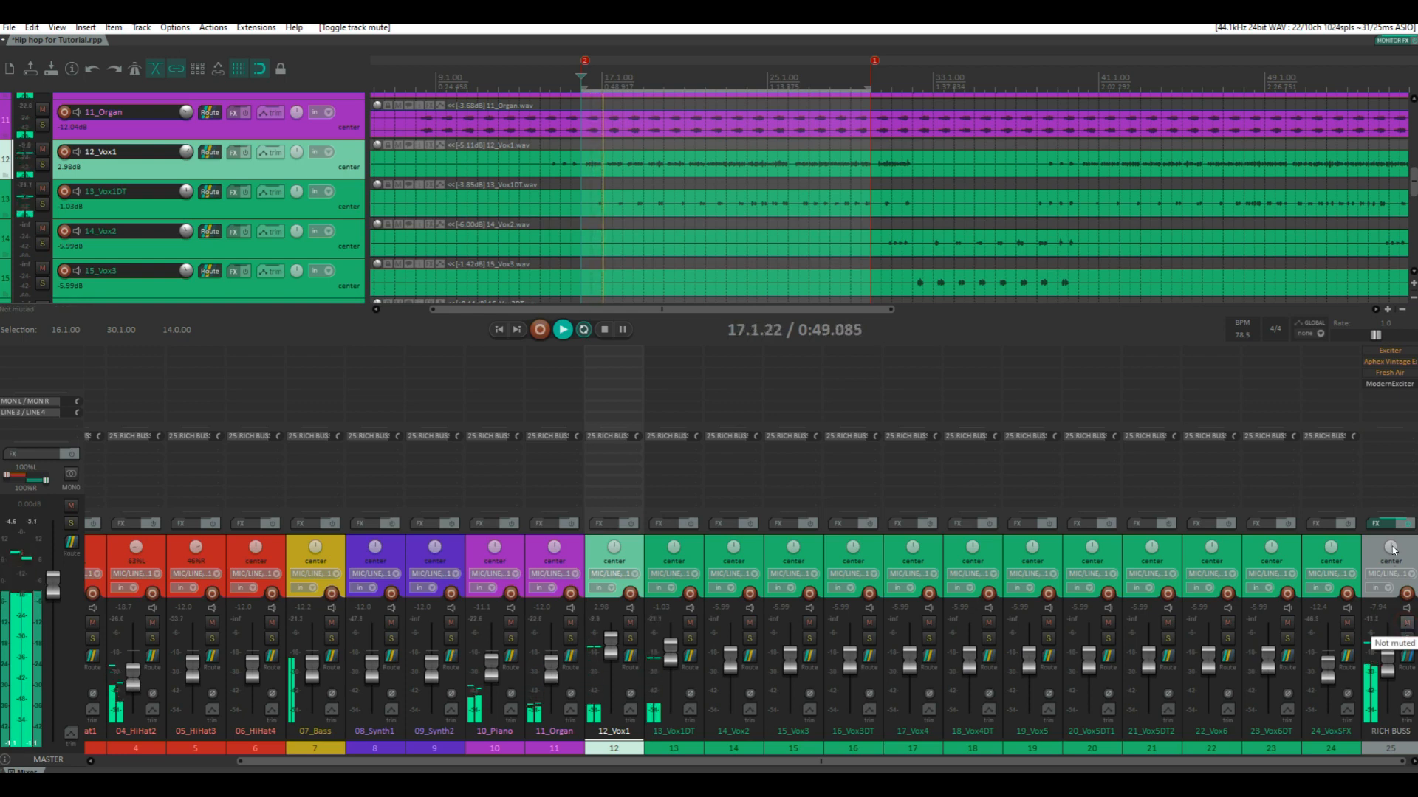
pyautogui.click(1388, 384)
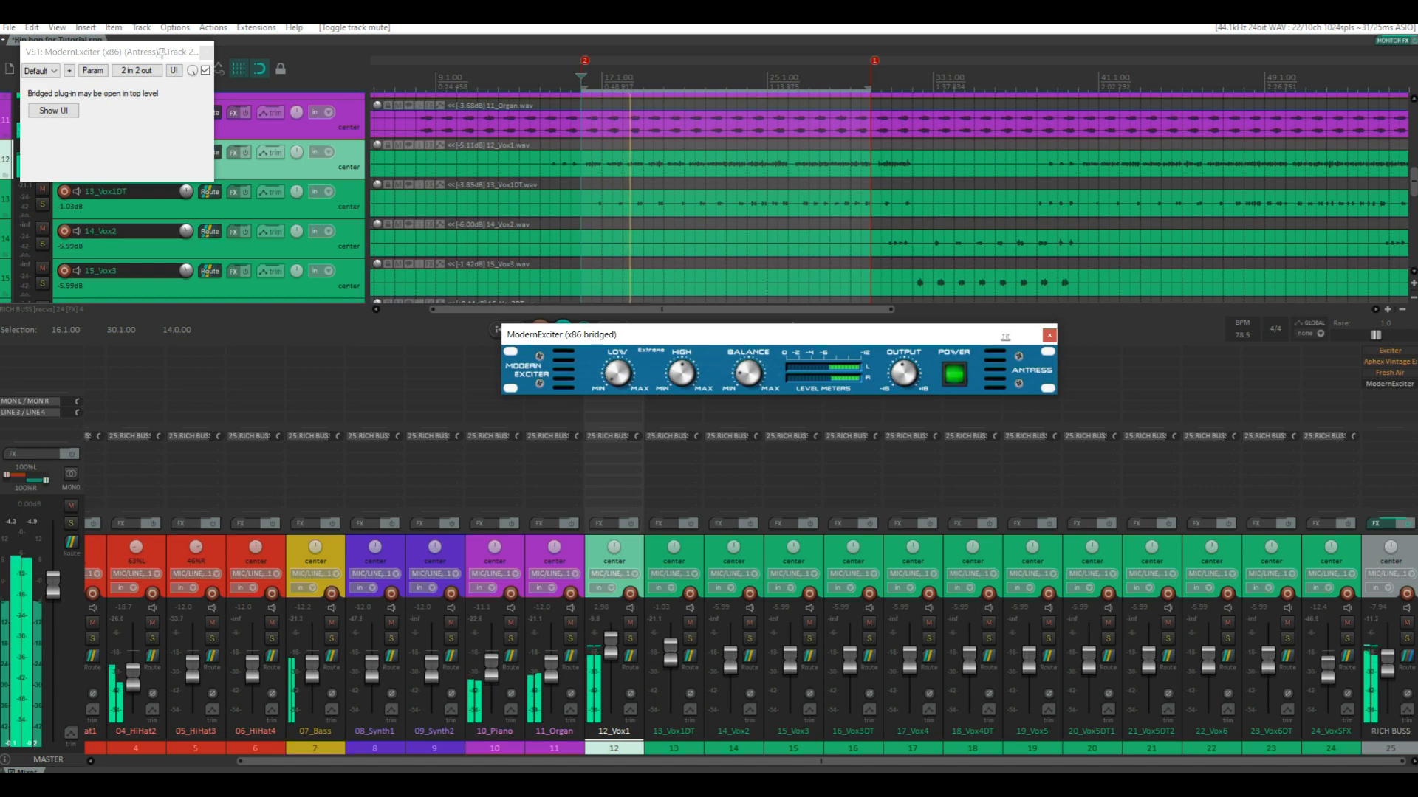
pyautogui.click(1049, 336)
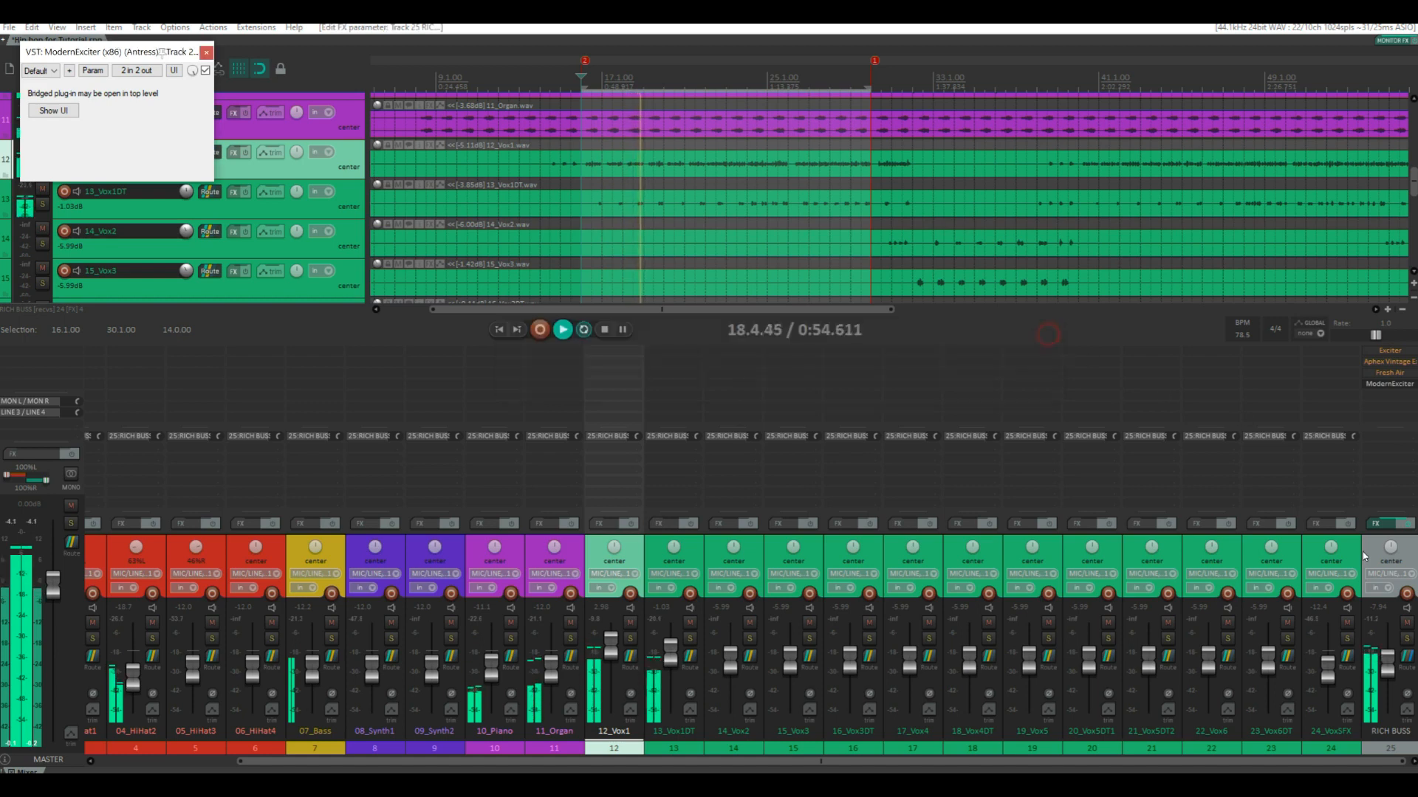
# Step: Compare the playing mix with RICH BUSS muted and unmuted, stop playback, and close the ModernExciter window
pyautogui.click(1407, 652)
pyautogui.click(1406, 622)
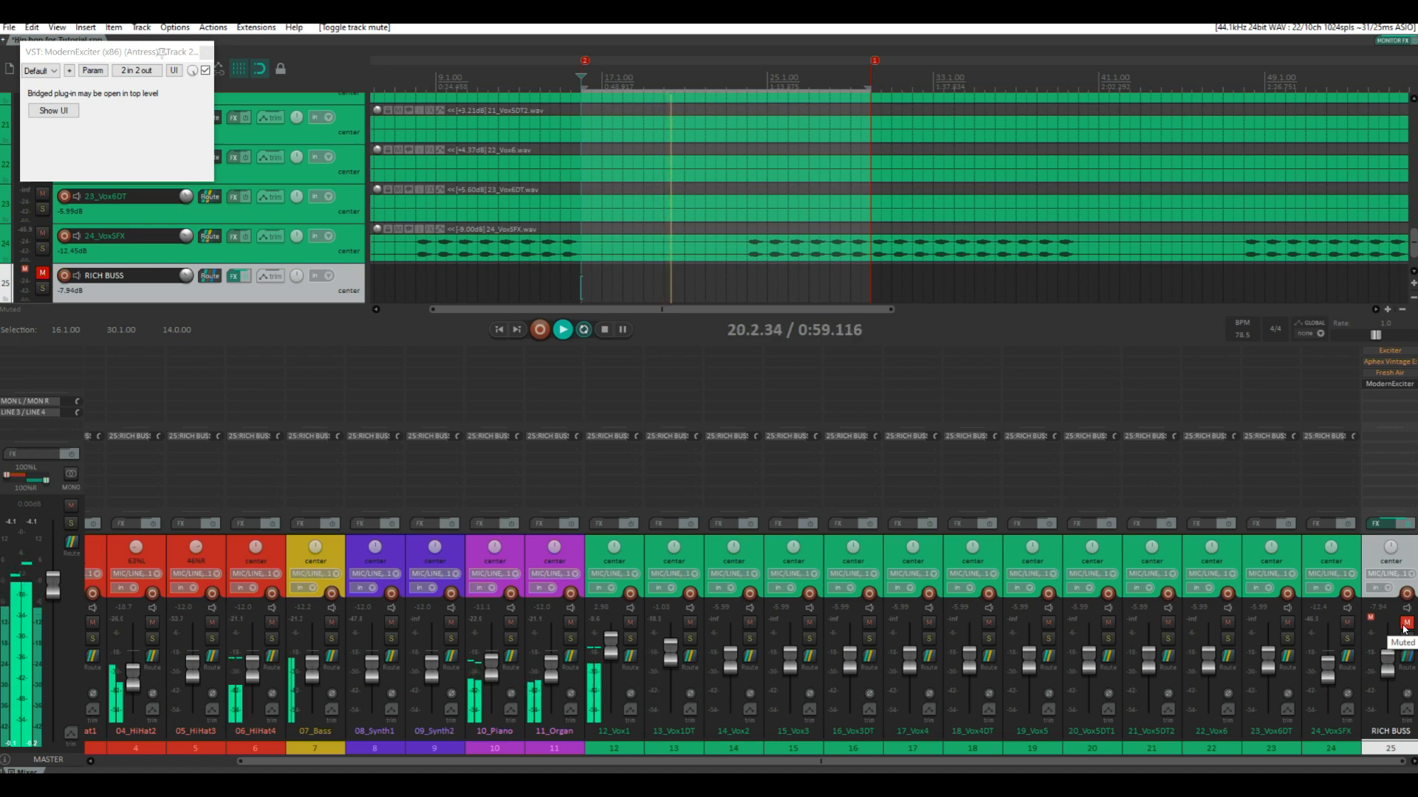
pyautogui.click(1405, 624)
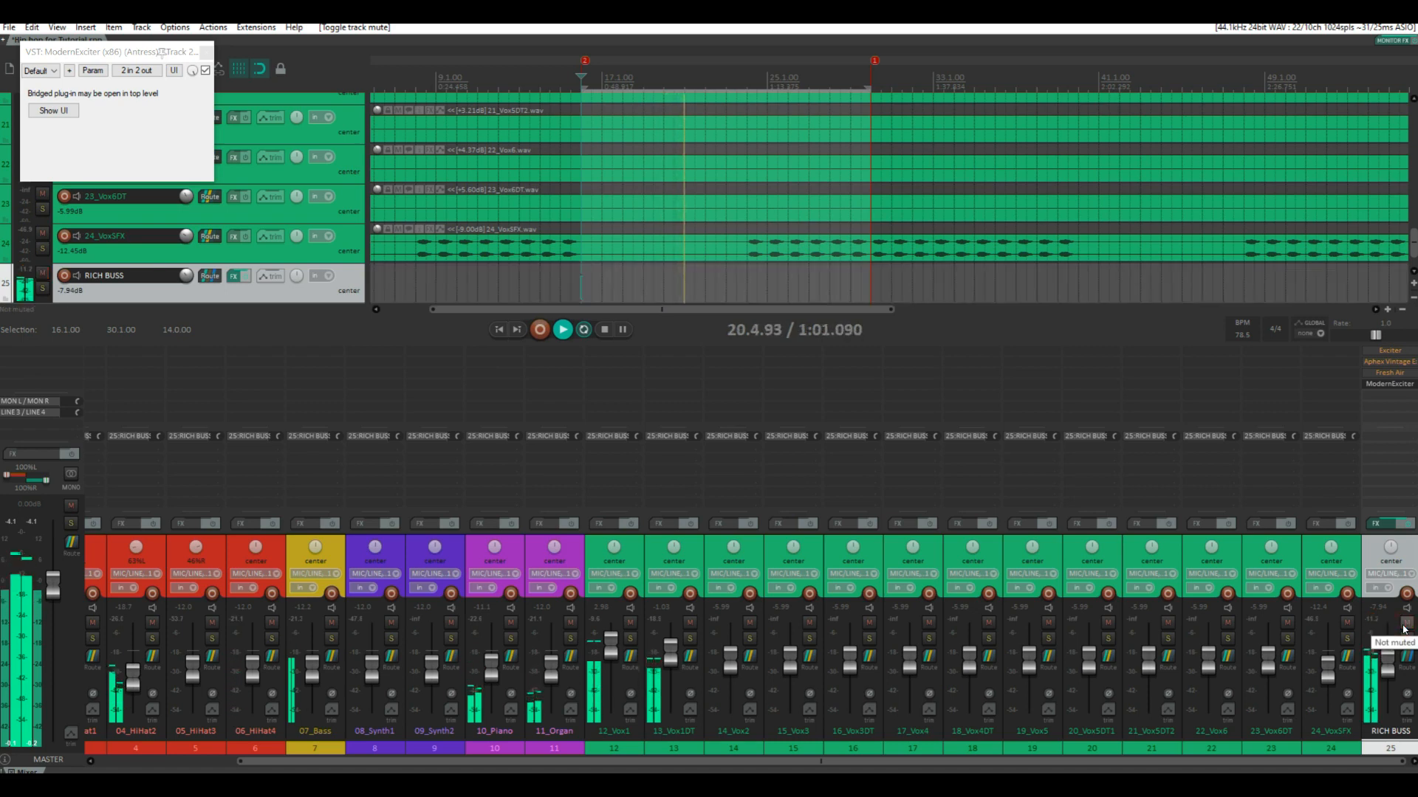
pyautogui.click(1406, 624)
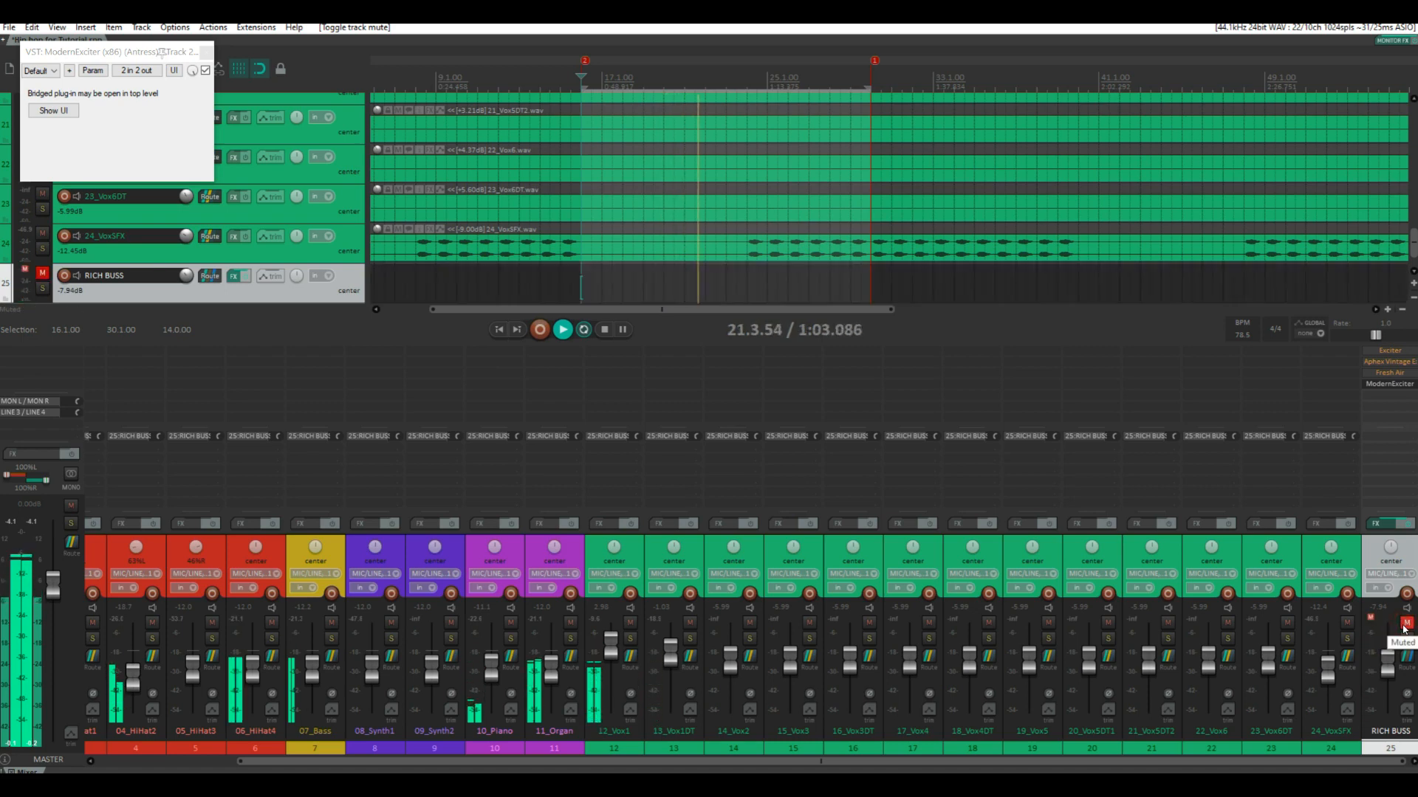
pyautogui.press('space')
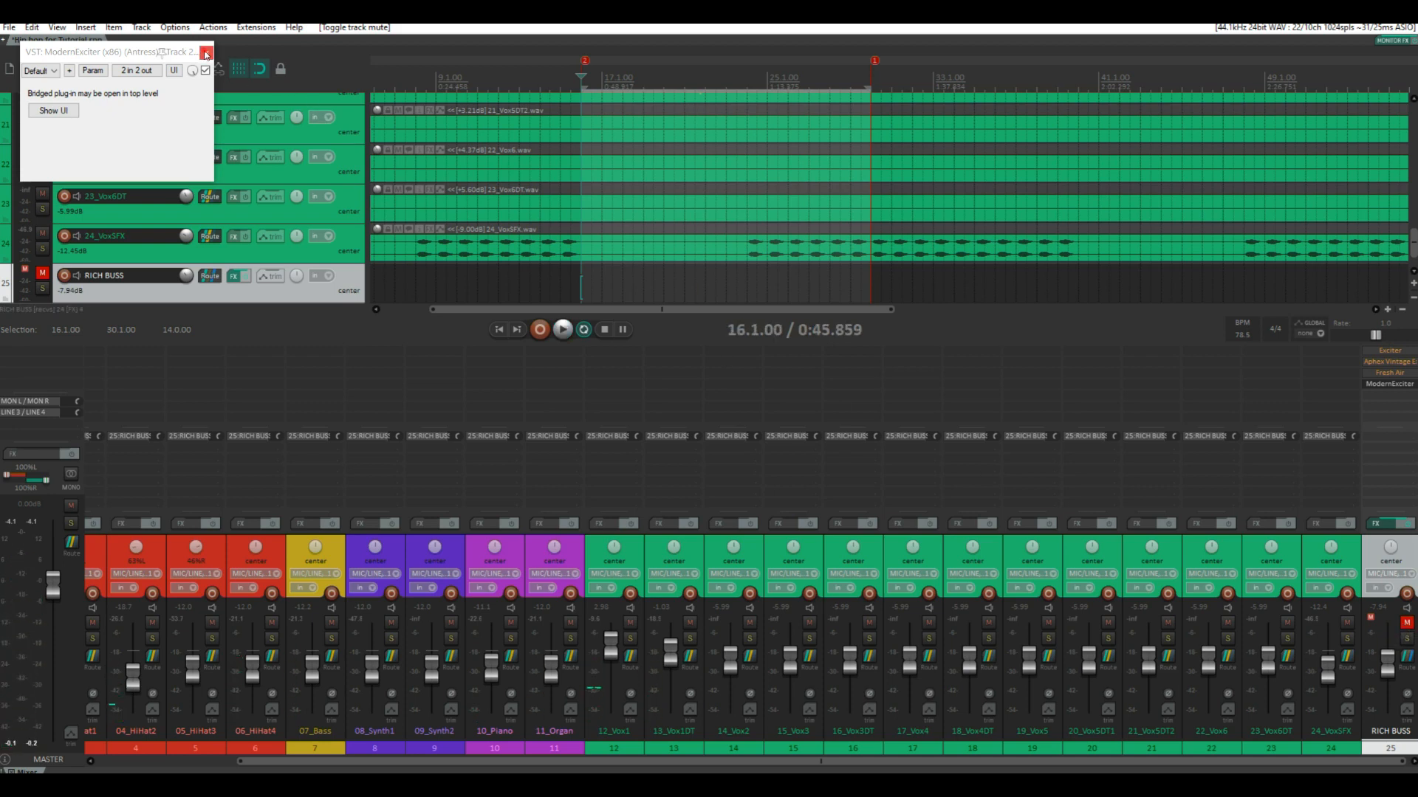
pyautogui.click(207, 54)
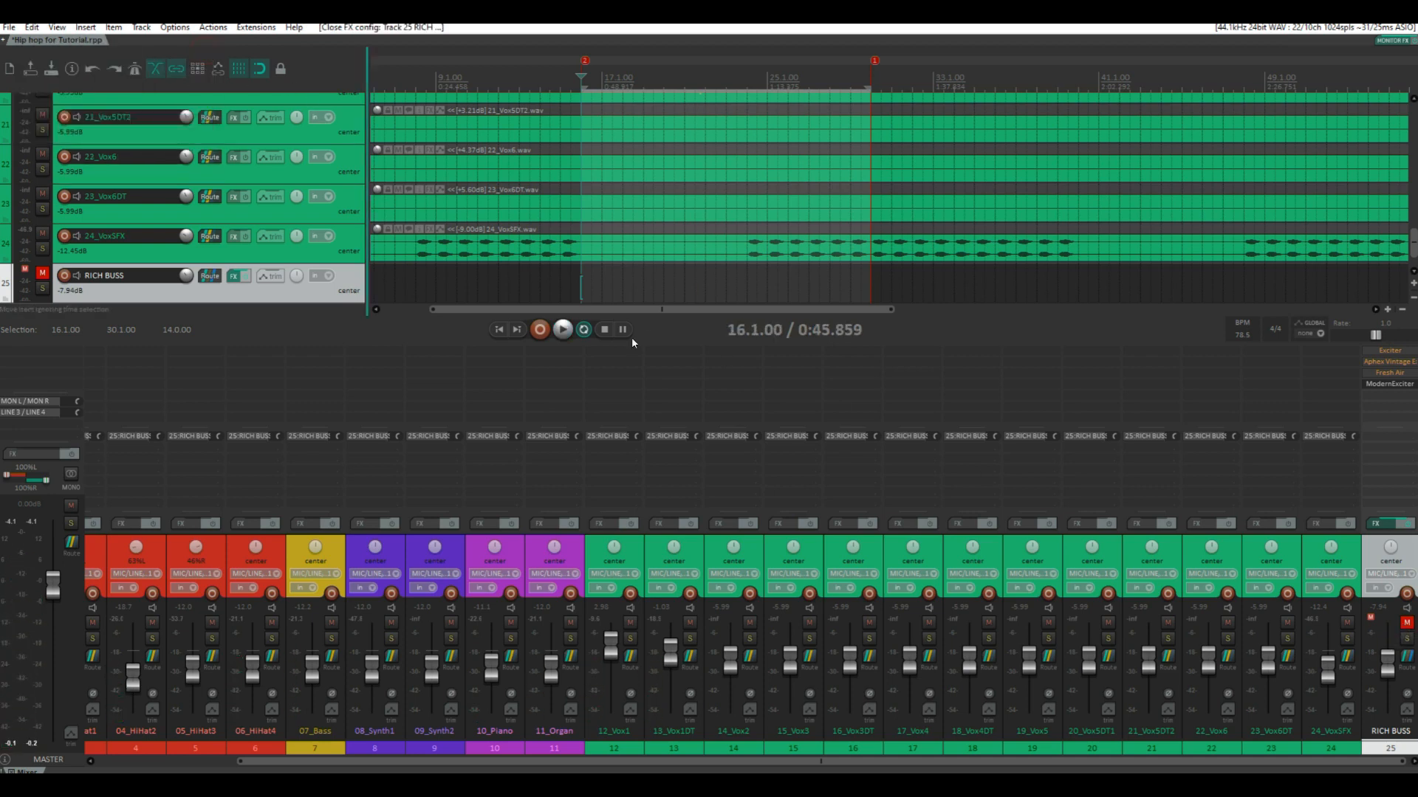
# Step: Unmute and solo RICH BUSS, and play the looped section to hear only the ModernExciter signal
pyautogui.click(1406, 624)
pyautogui.click(1407, 640)
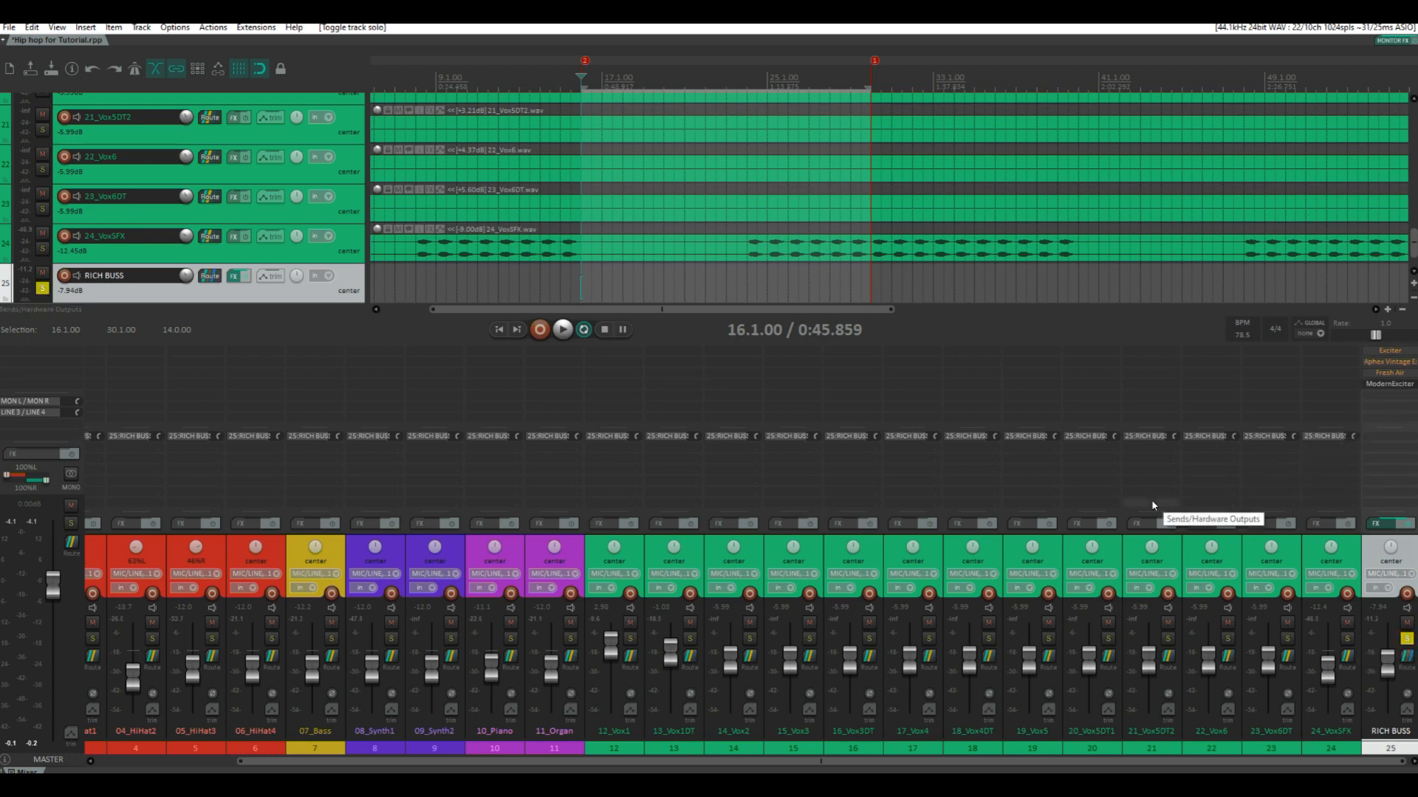
pyautogui.press('space')
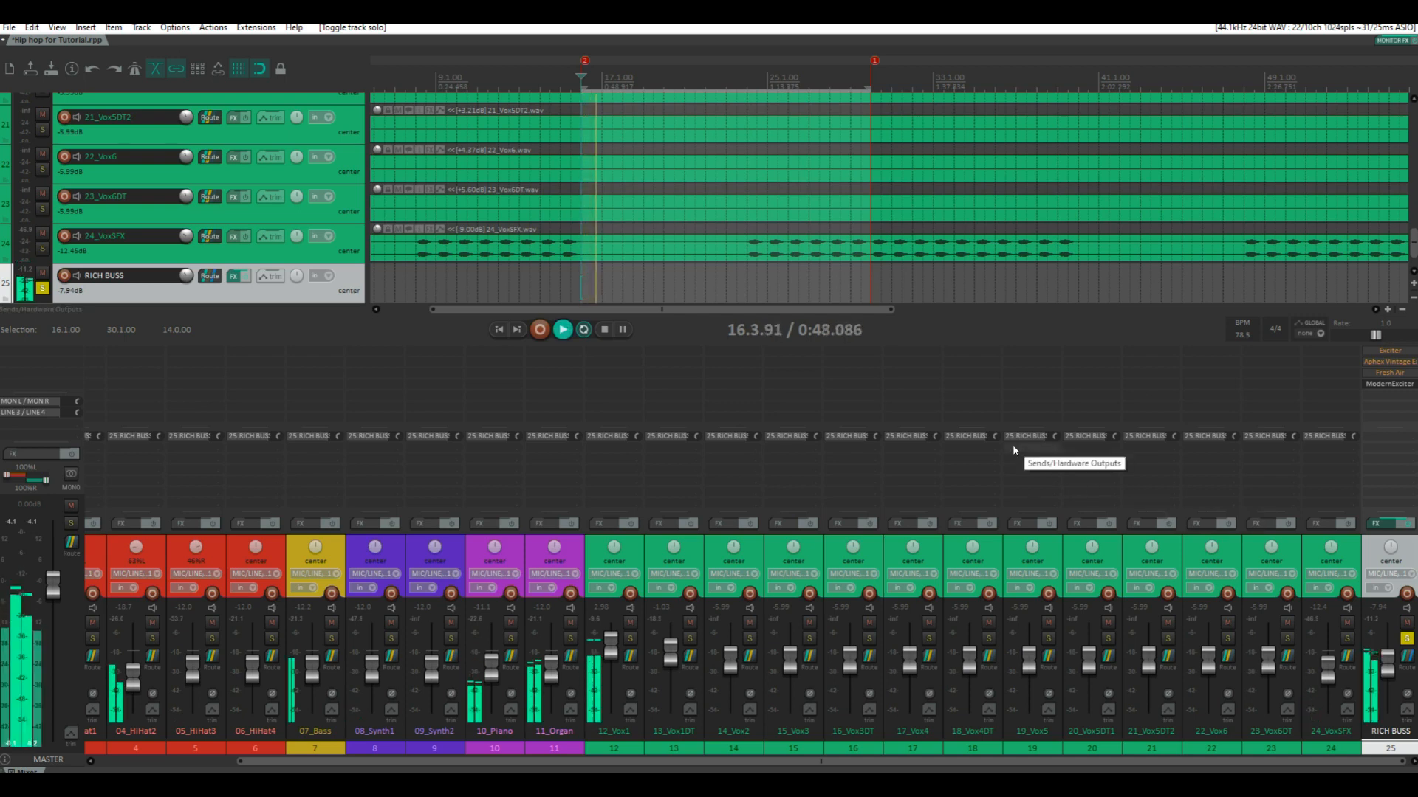
pyautogui.press('space')
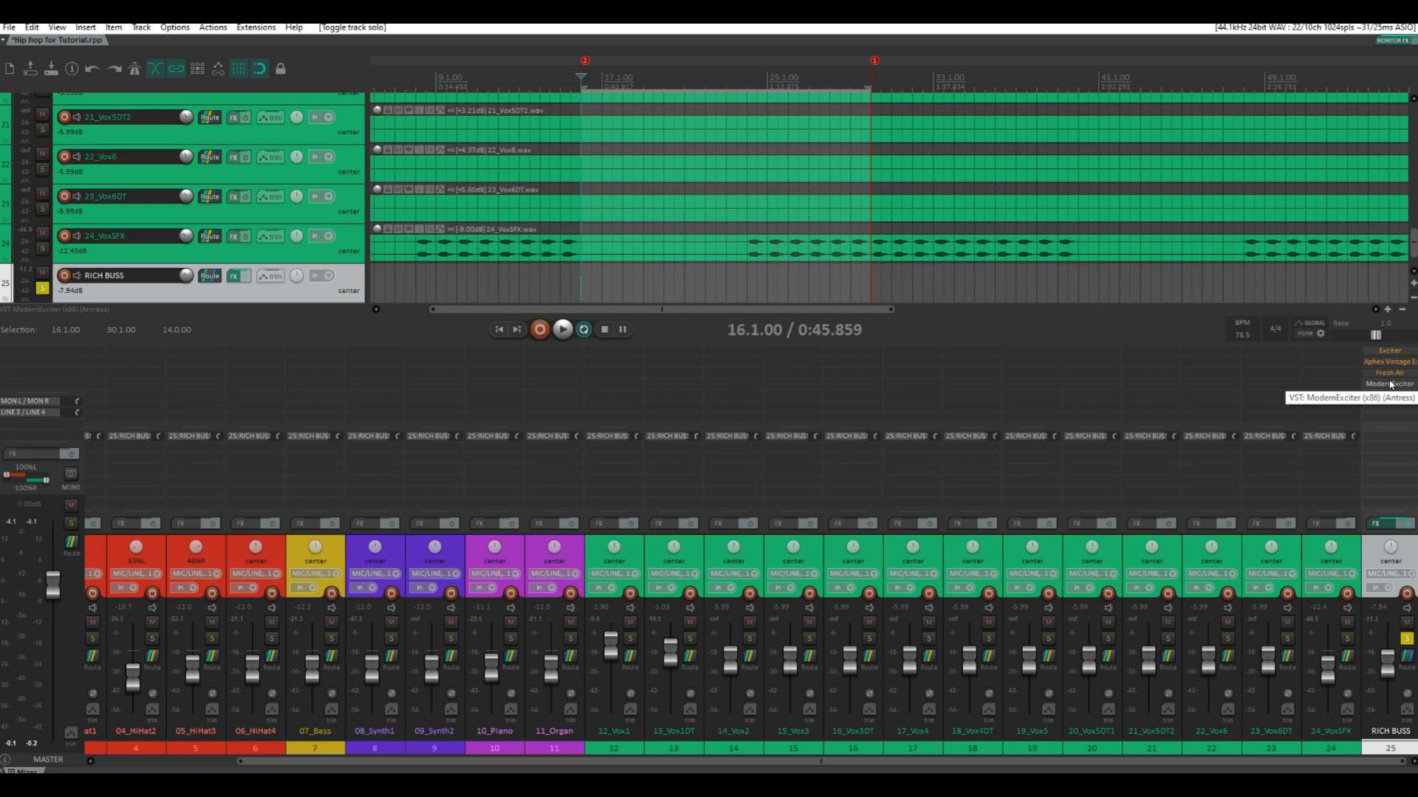
# Step: Bypass ModernExciter, enable Fresh Air on the soloed RICH BUSS, and play the looped section
pyautogui.keyDown('shift'); pyautogui.click(1391, 384); pyautogui.keyUp('shift')
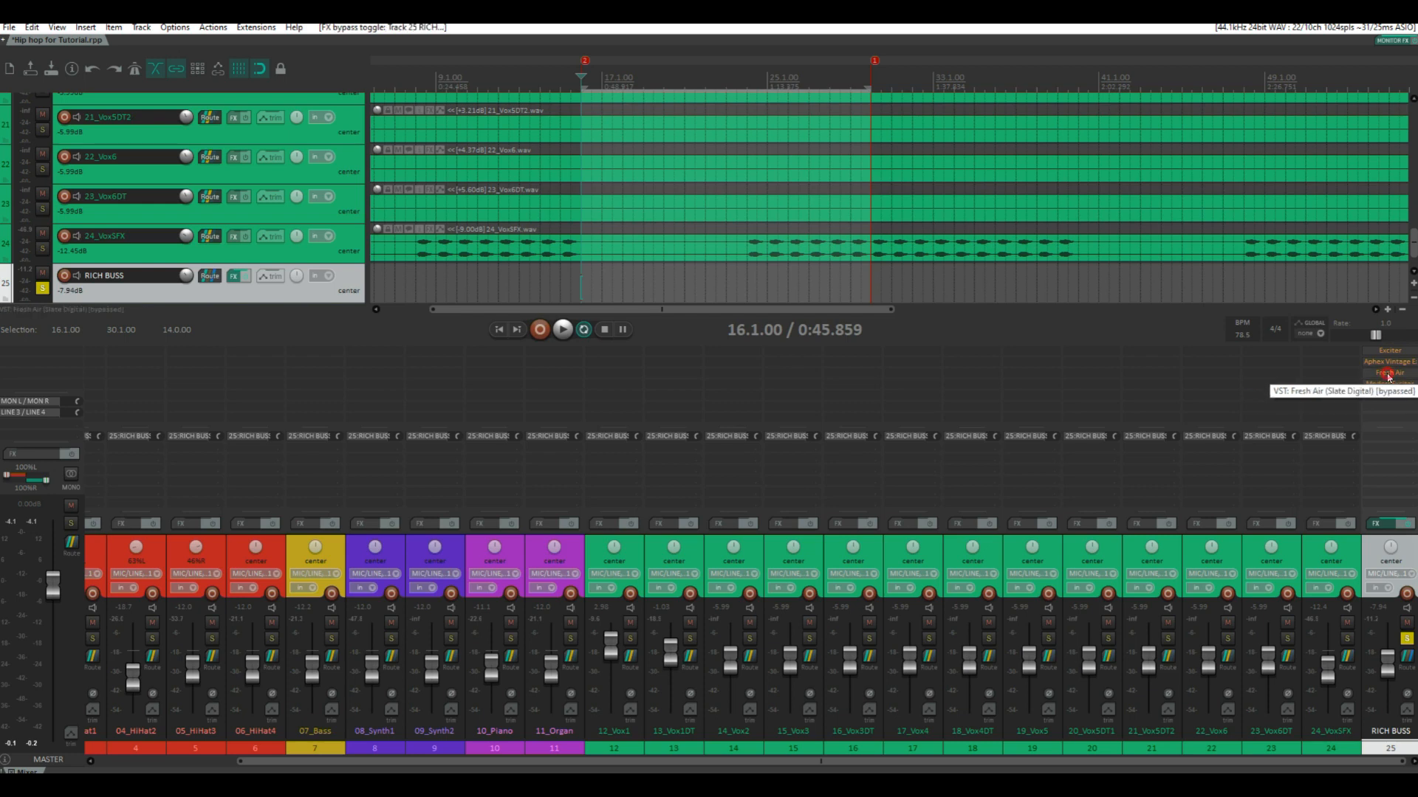
pyautogui.press('space')
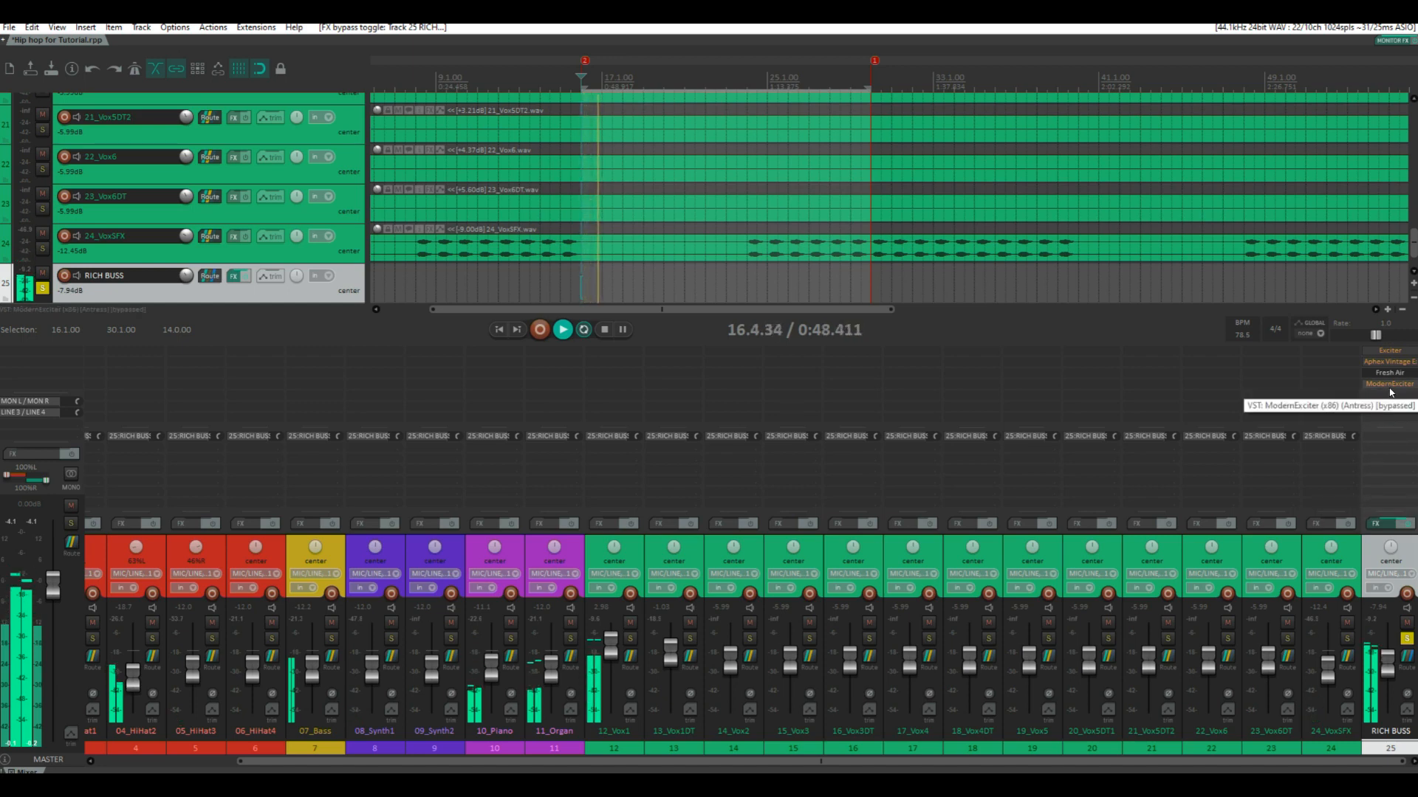
pyautogui.press('space')
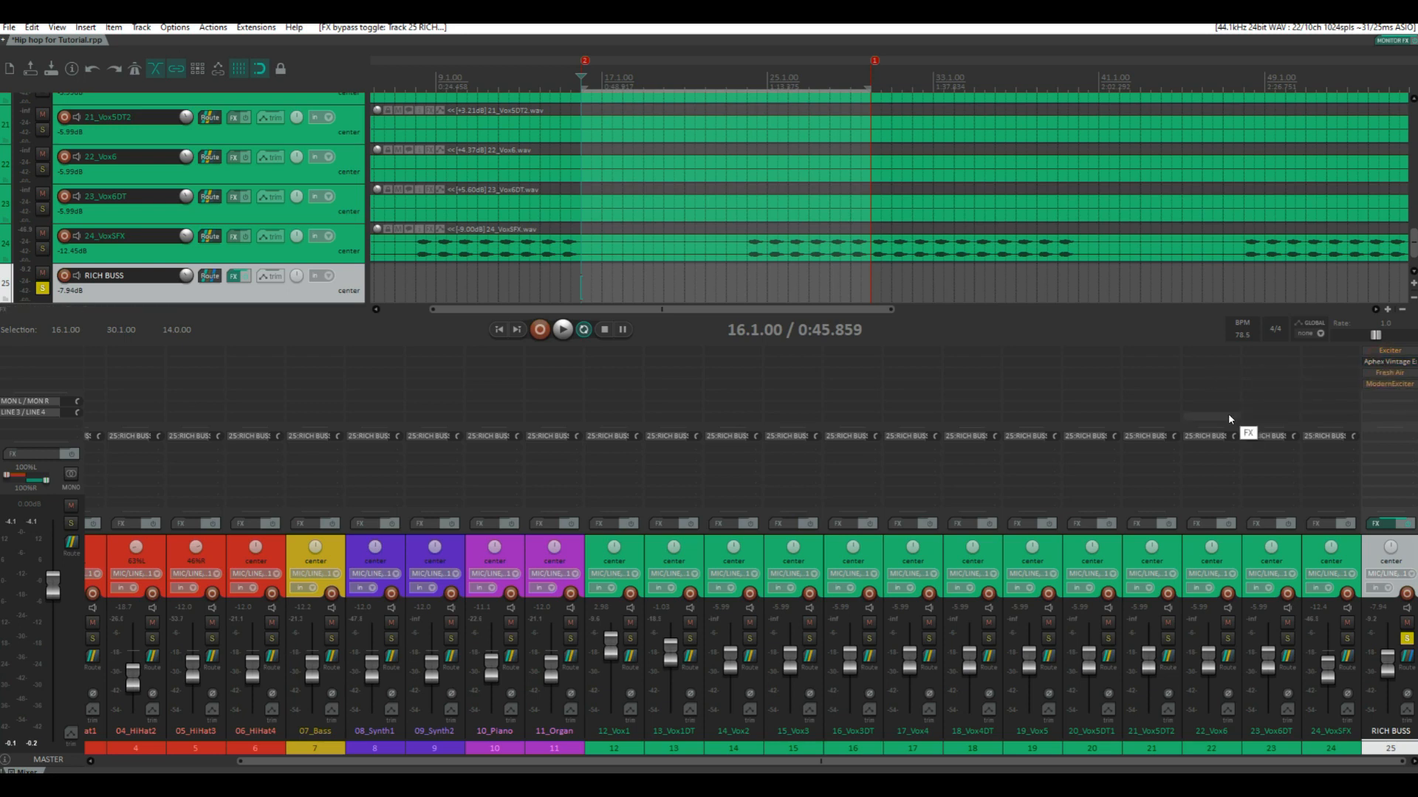
# Step: Adjust the Mode and AX Mix of Aphex Vintage Exciter on RICH BUSS during soloed playback, and close its window
pyautogui.doubleClick(1387, 361)
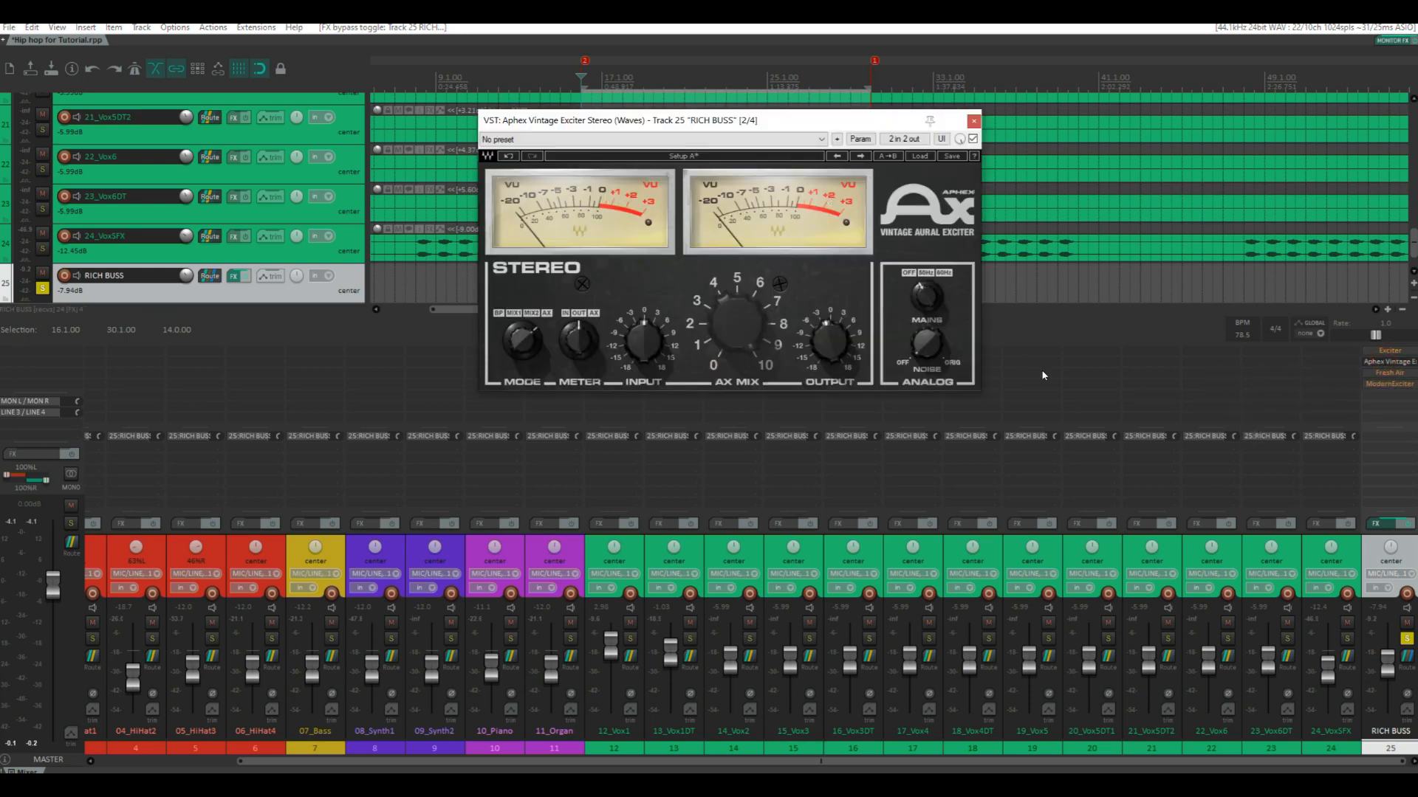
pyautogui.press('space')
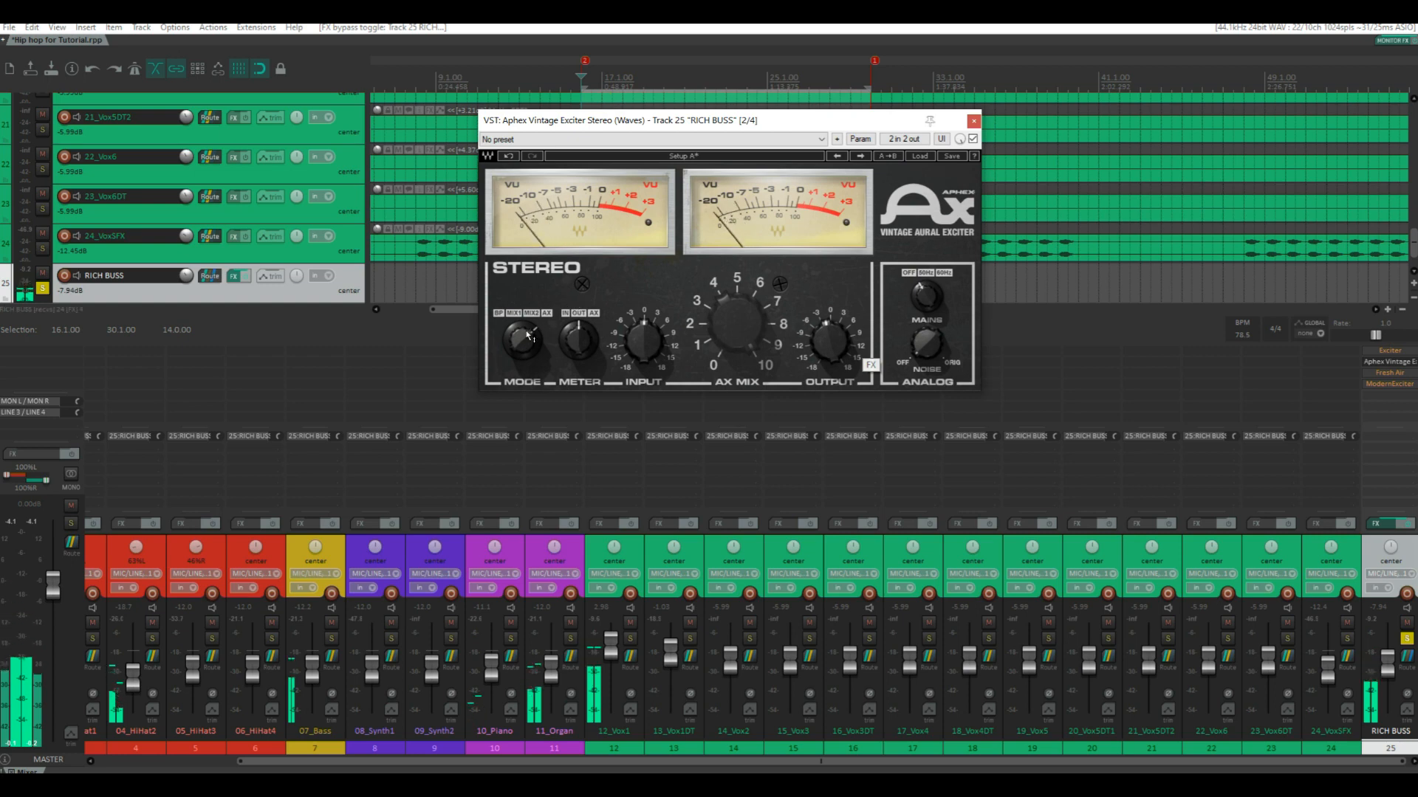
pyautogui.moveTo(527, 335)
pyautogui.mouseDown()
pyautogui.moveTo(515, 345)
pyautogui.moveTo(523, 336)
pyautogui.mouseUp()
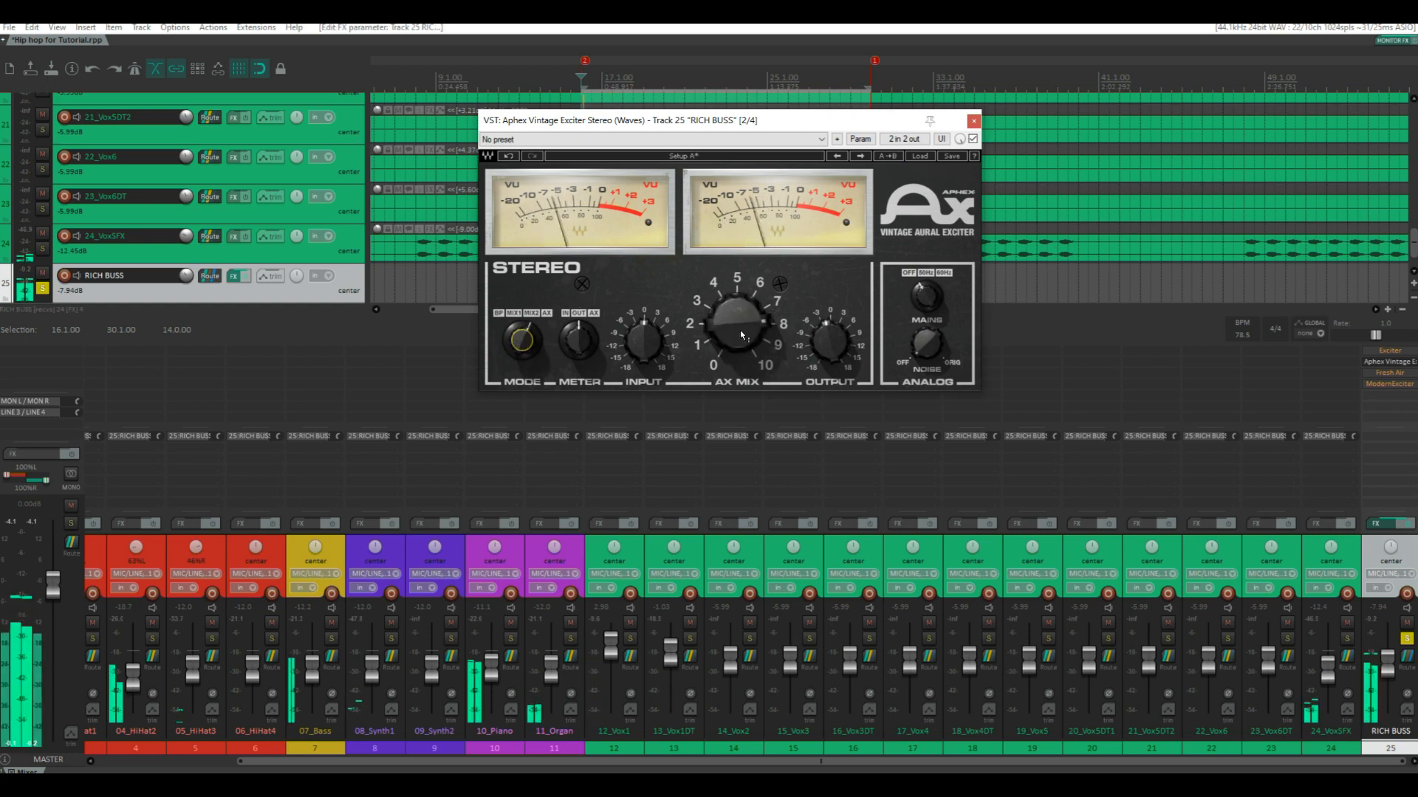
pyautogui.moveTo(740, 330); pyautogui.dragTo(697, 329)
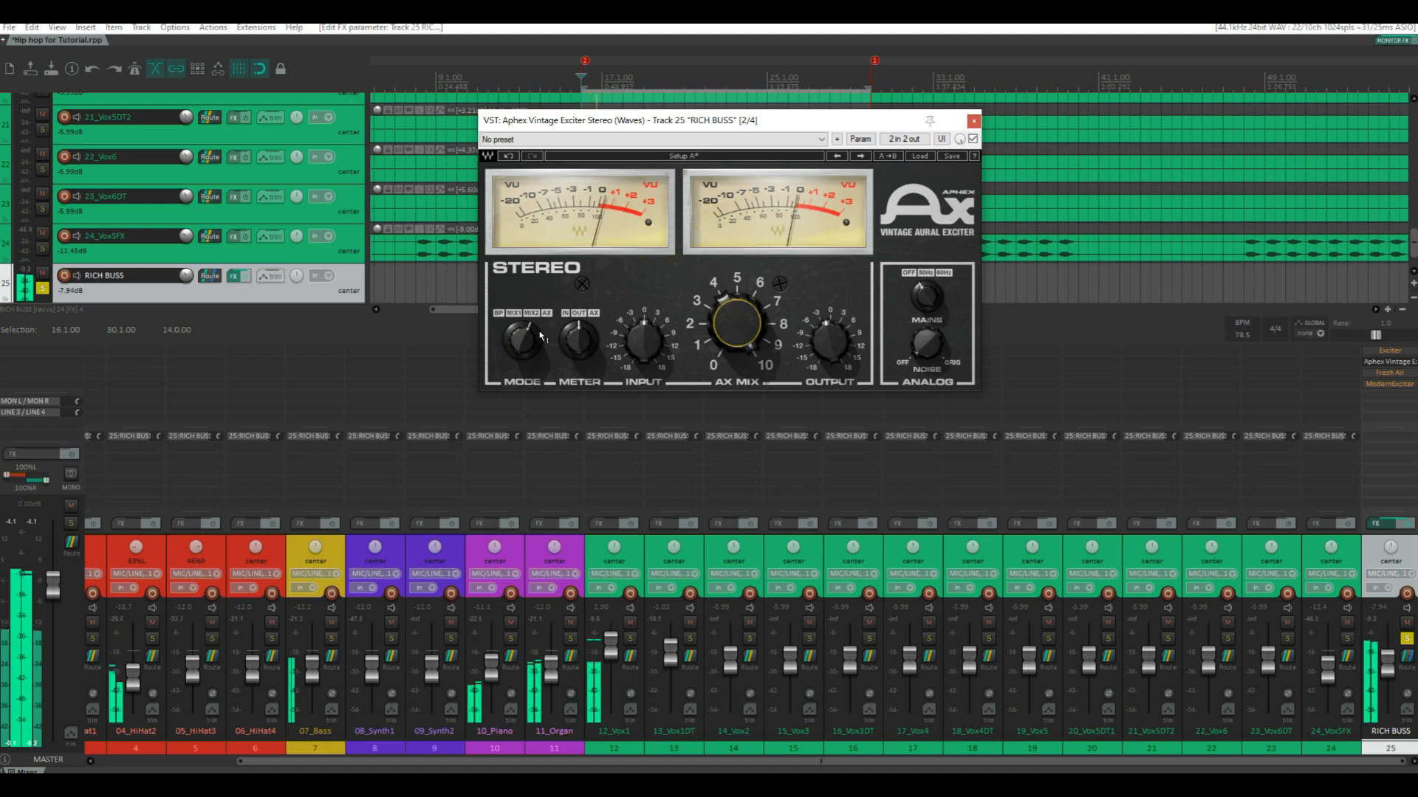
pyautogui.moveTo(522, 342); pyautogui.dragTo(527, 330)
pyautogui.click(975, 122)
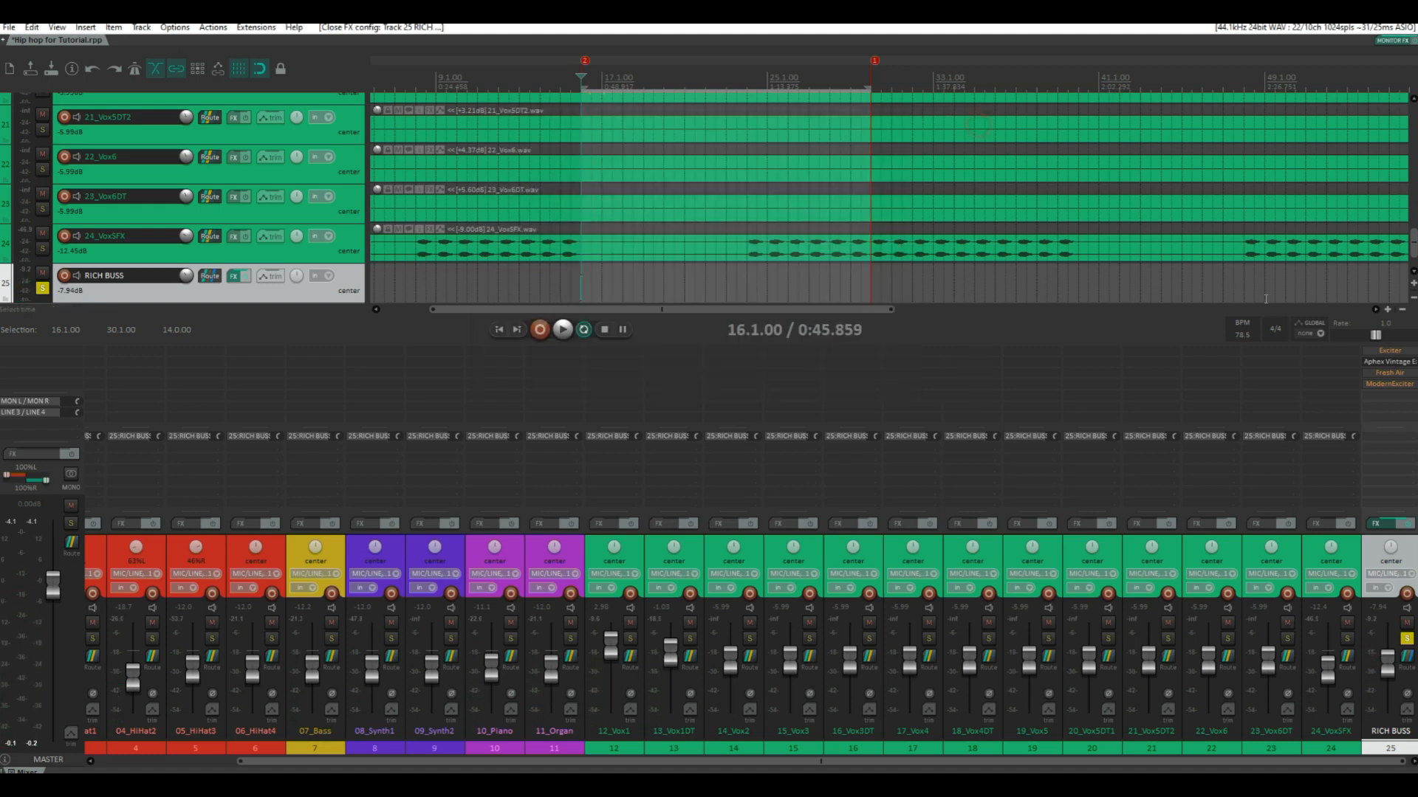
# Step: Bypass Aphex Vintage Exciter, enable Exciter (Treble Enhancer) on RICH BUSS, and audition it with its settings open
pyautogui.keyDown('shift'); pyautogui.click(1380, 361); pyautogui.keyUp('shift')
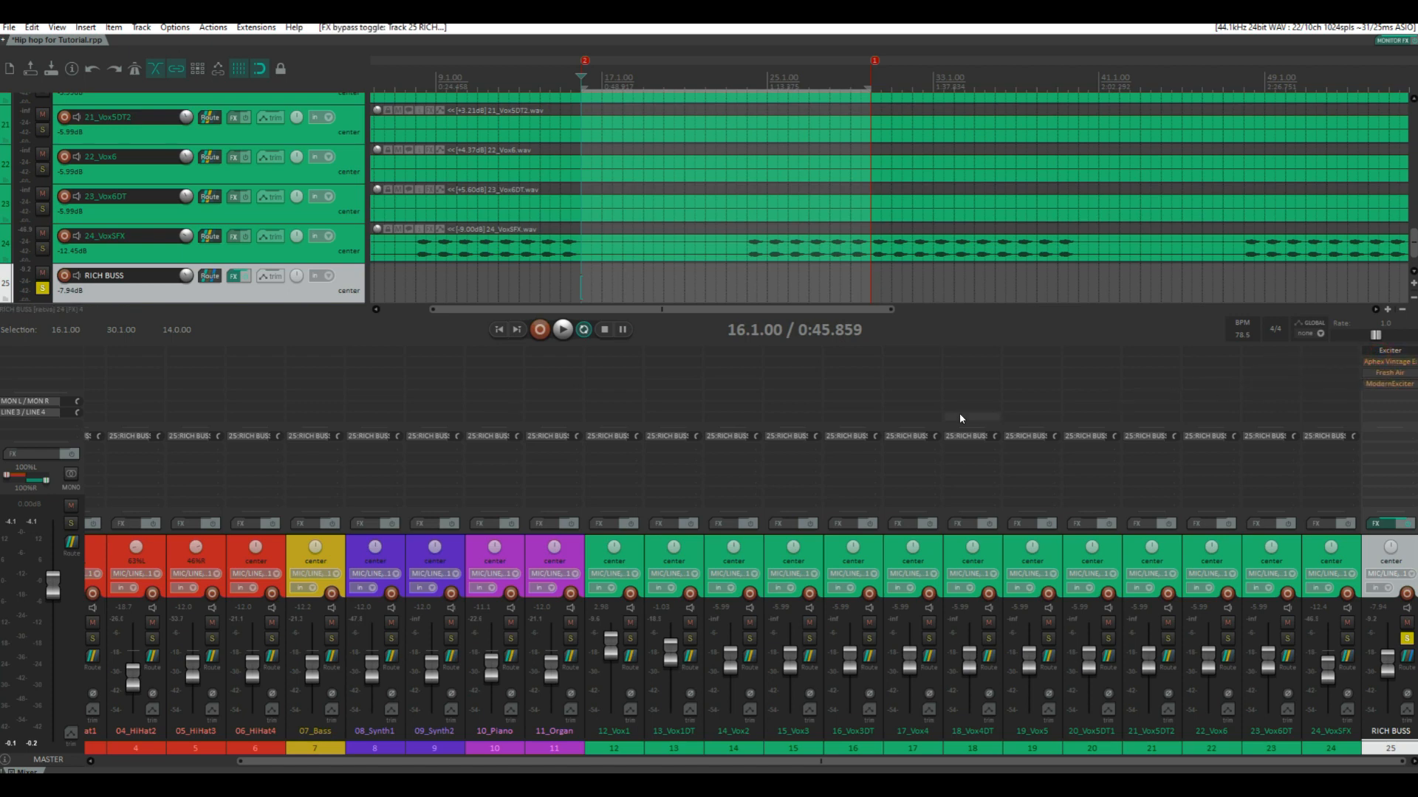
pyautogui.press('space')
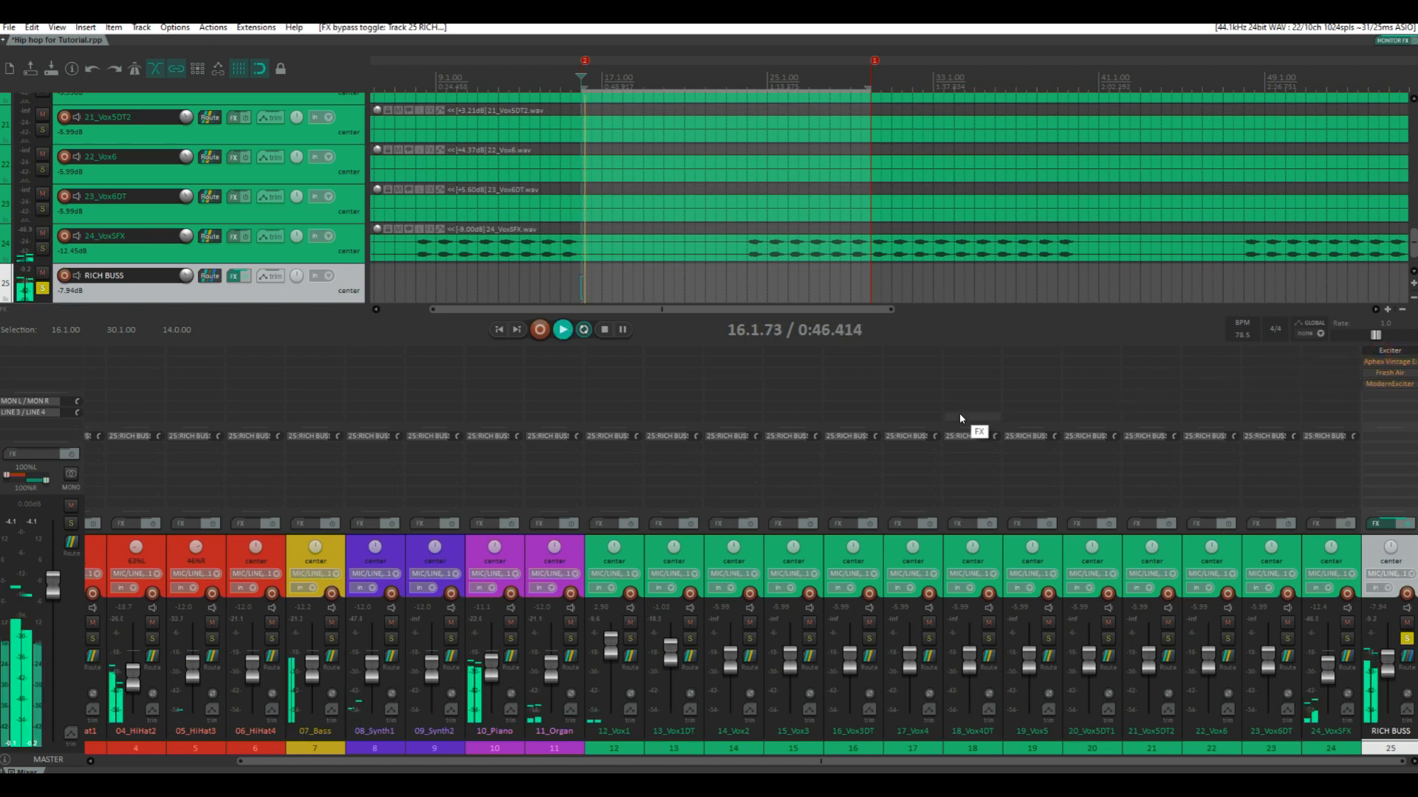
pyautogui.click(1389, 350)
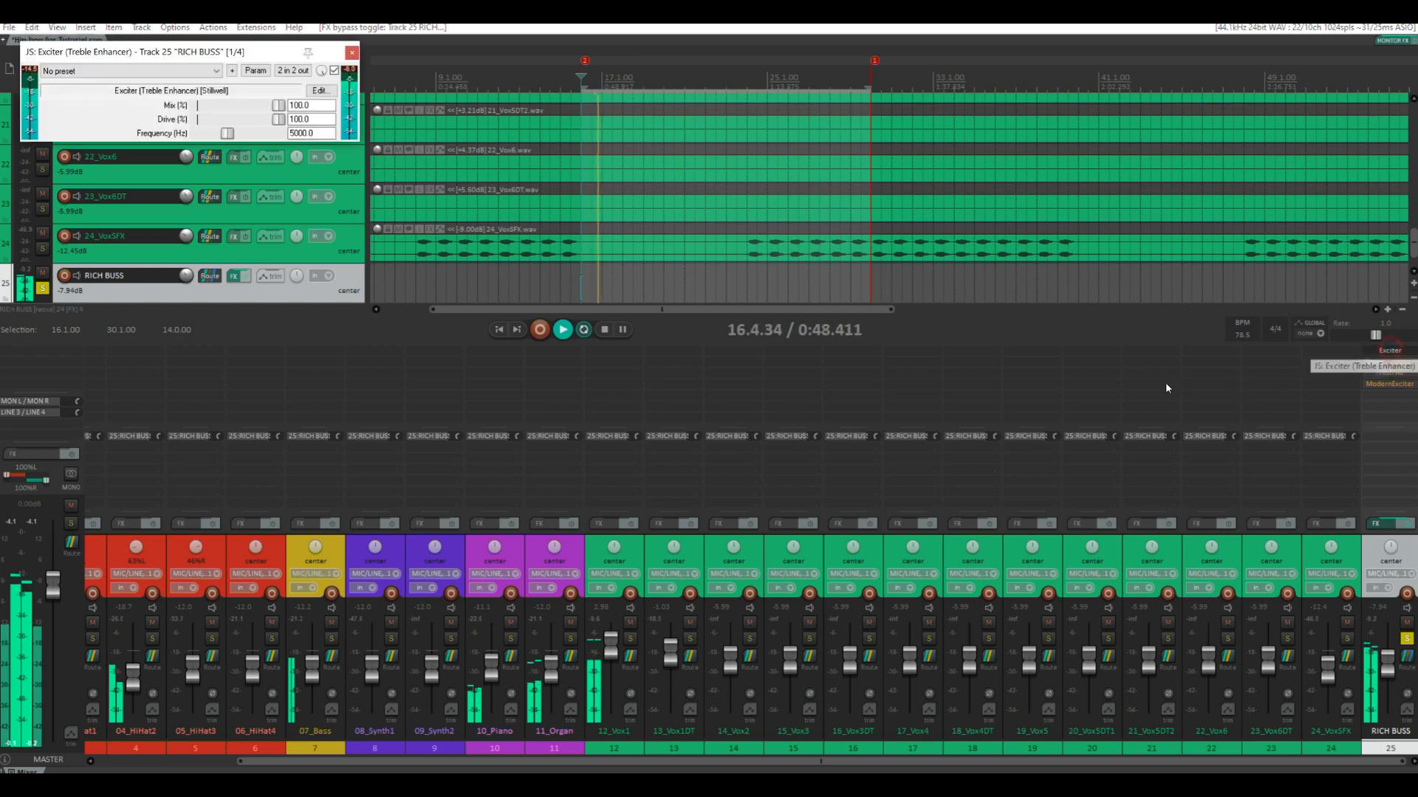
pyautogui.press('space')
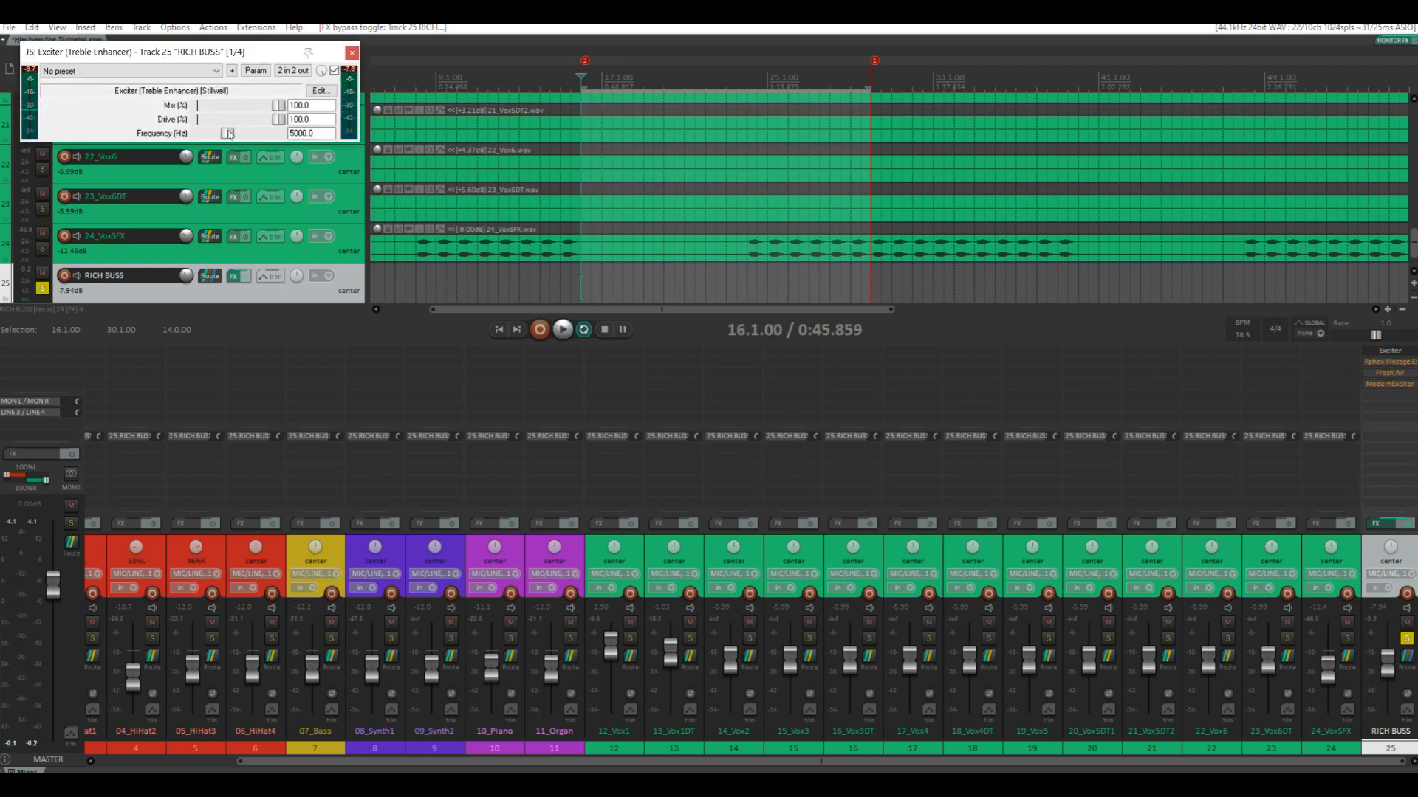
# Step: Set the Exciter (Treble Enhancer) frequency to 4000 Hz, replay the soloed buss, and close the plugin window
pyautogui.moveTo(228, 134); pyautogui.dragTo(228, 134)
pyautogui.press('space')
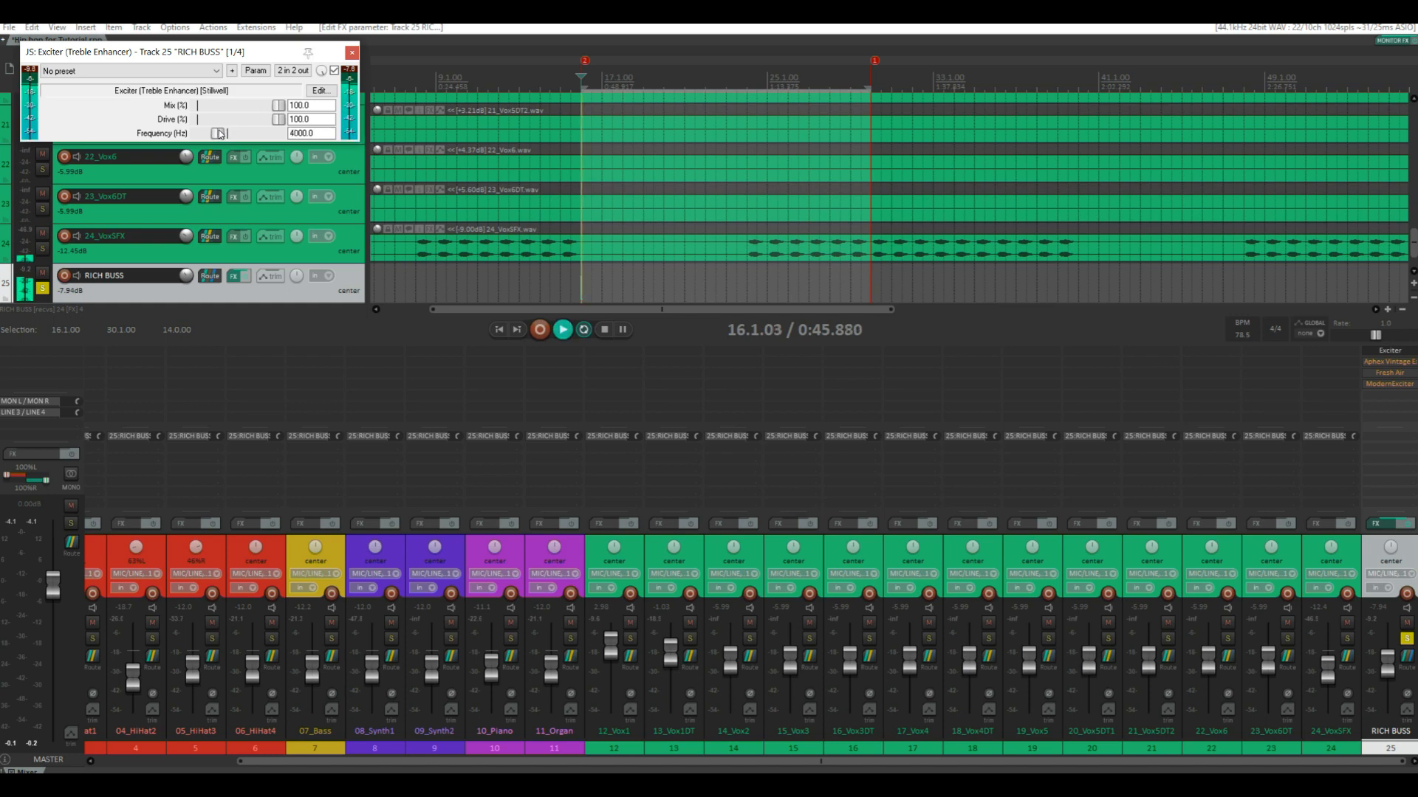
pyautogui.click(353, 53)
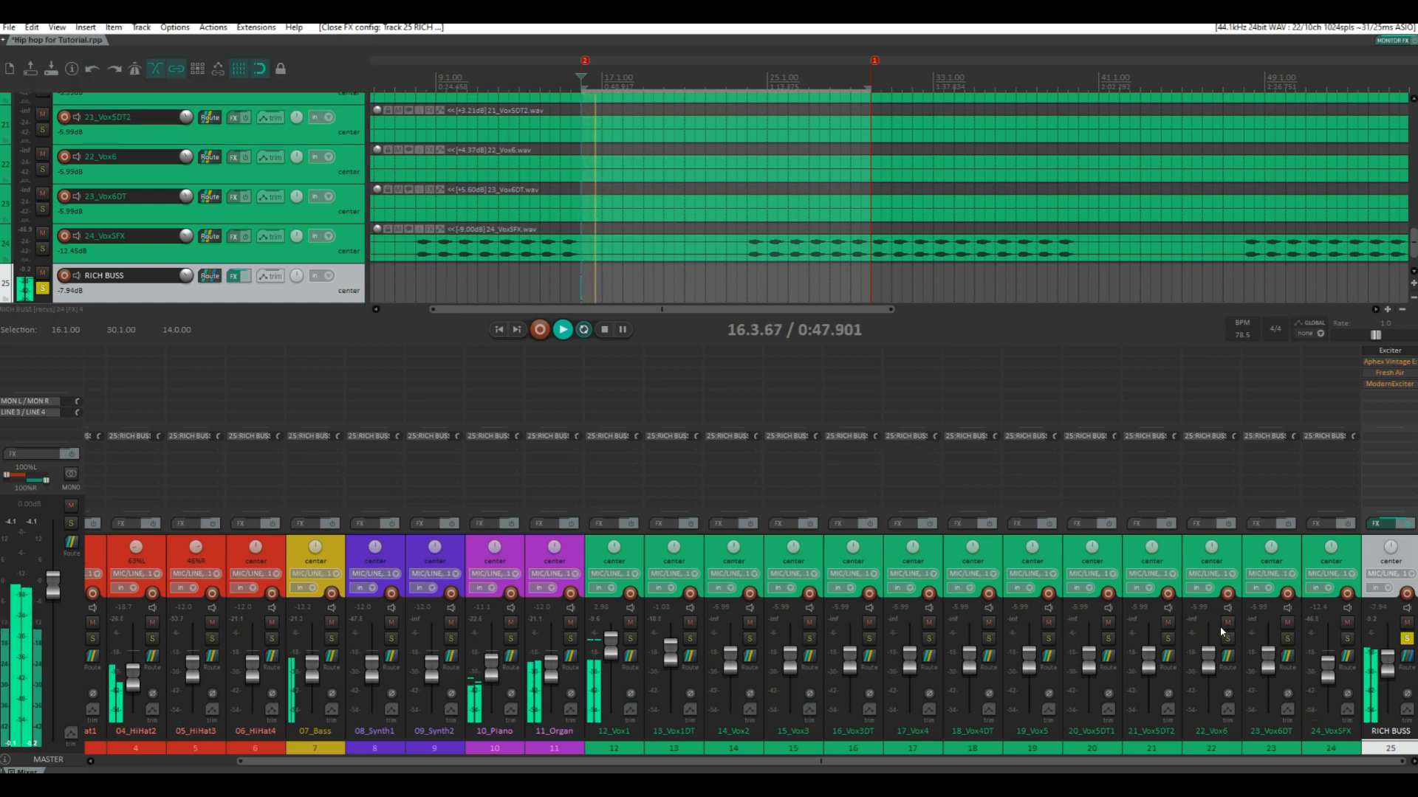
pyautogui.press('space')
# Step: Unsolo RICH BUSS and play the full mix with the buss first muted, then unmuted
pyautogui.click(1406, 639)
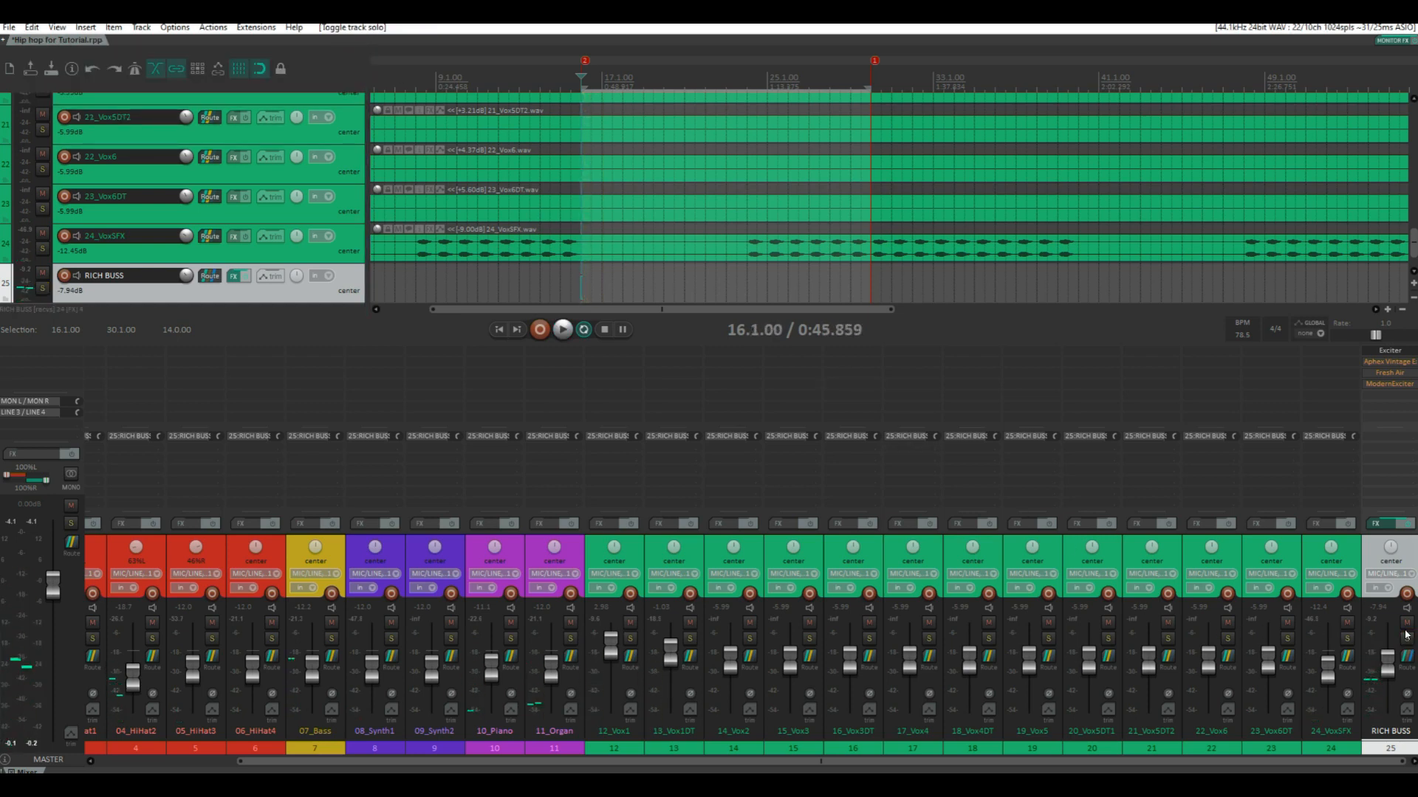
pyautogui.click(1407, 622)
pyautogui.press('space')
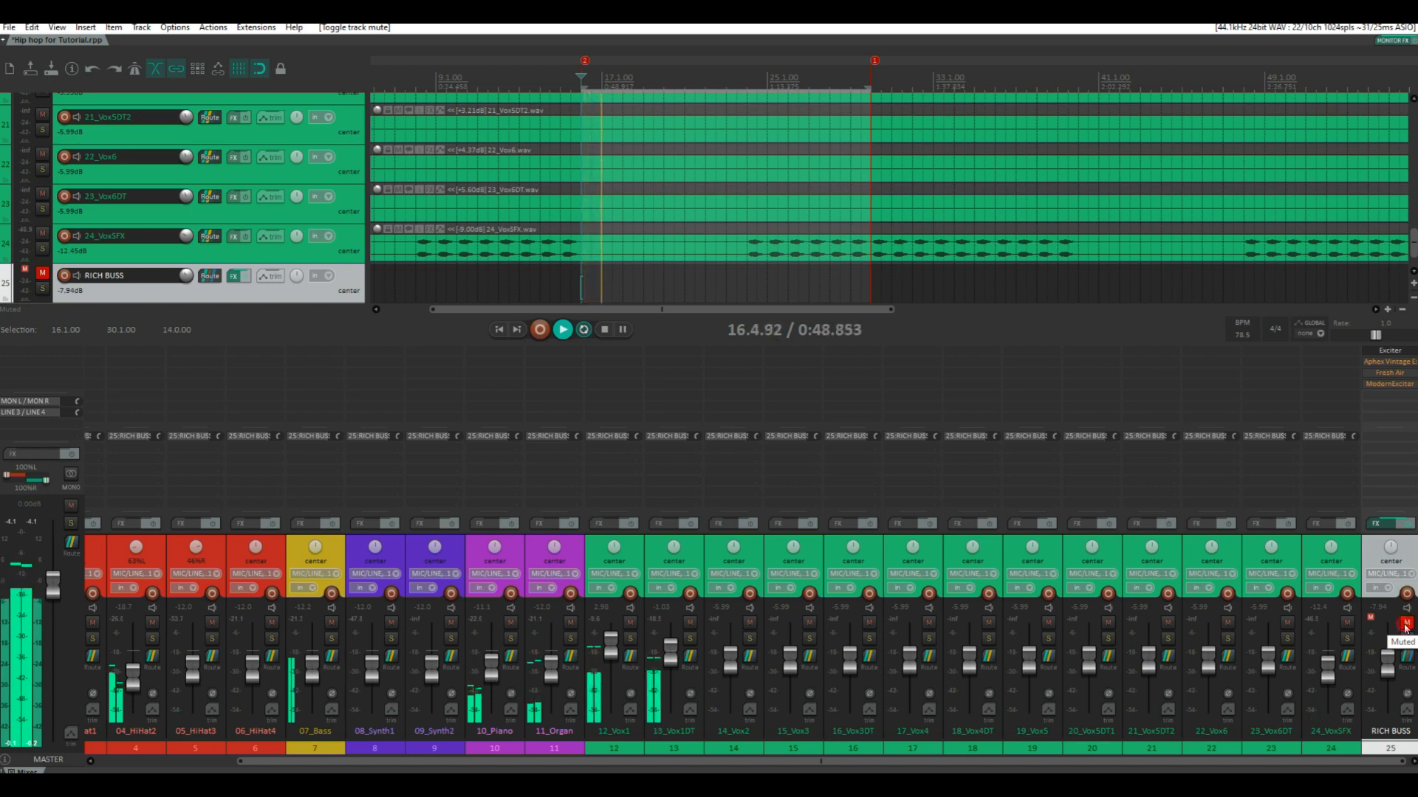
pyautogui.click(1406, 624)
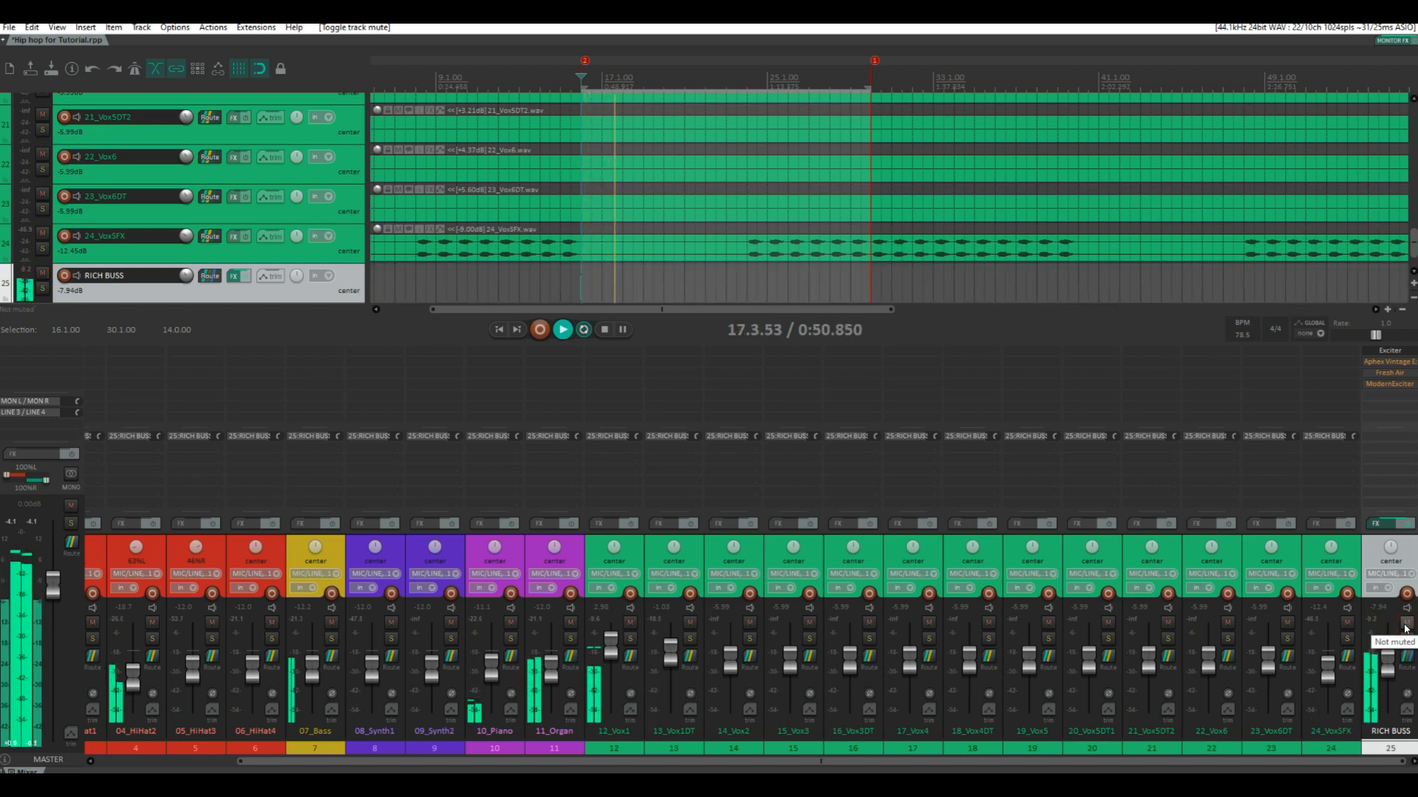
pyautogui.press('space')
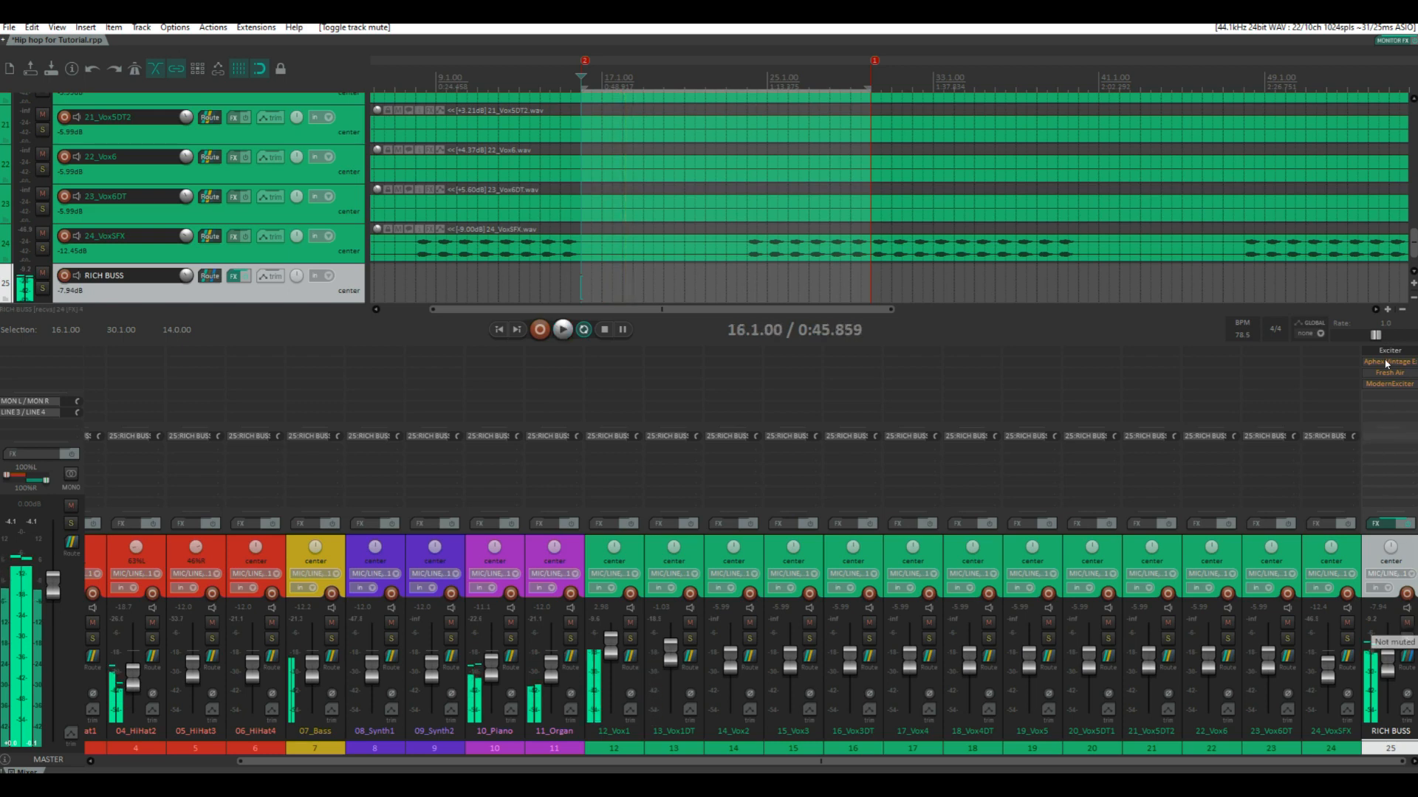
# Step: Reopen Exciter (Treble Enhancer) on RICH BUSS, adjust its frequency while the mix plays, and close it
pyautogui.click(1389, 351)
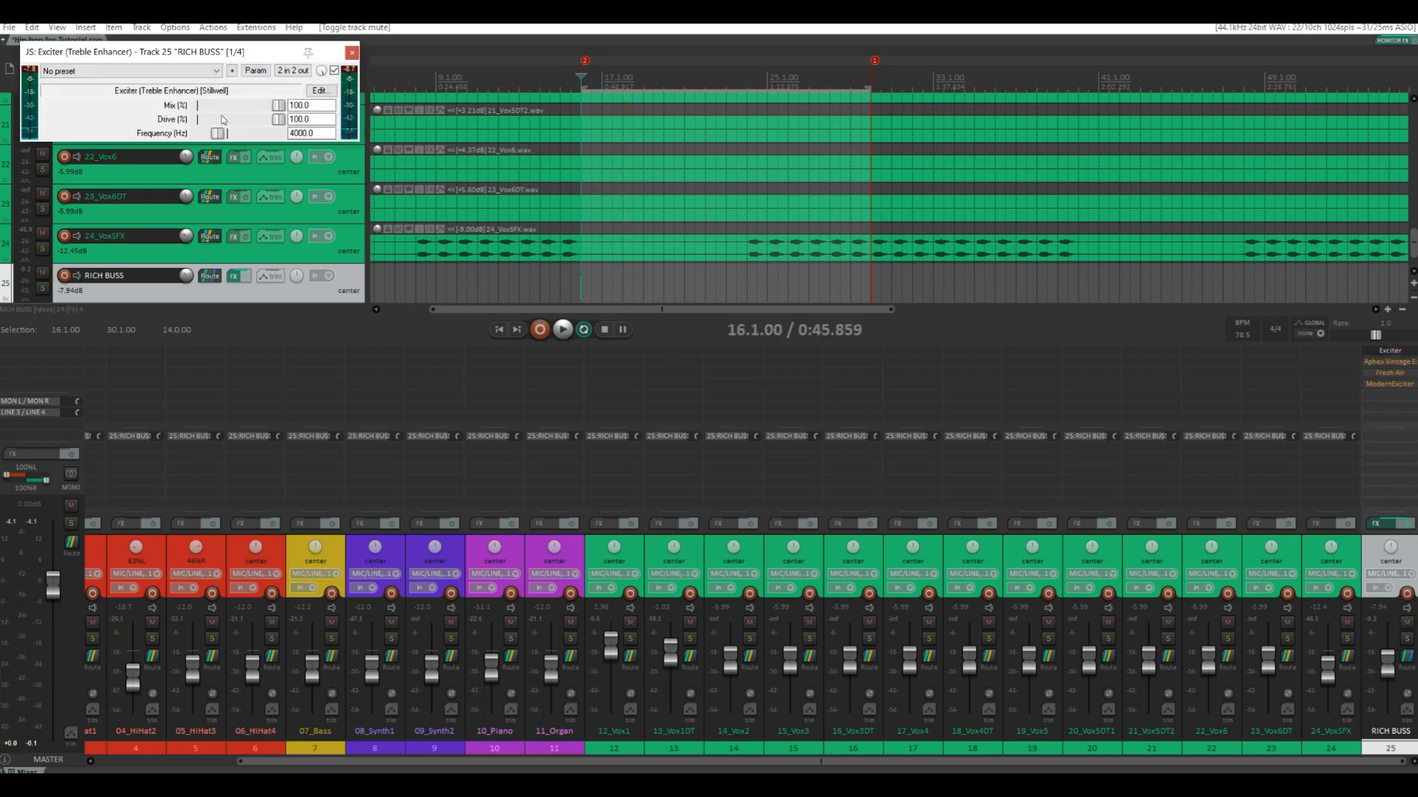
pyautogui.moveTo(251, 48); pyautogui.dragTo(347, 86)
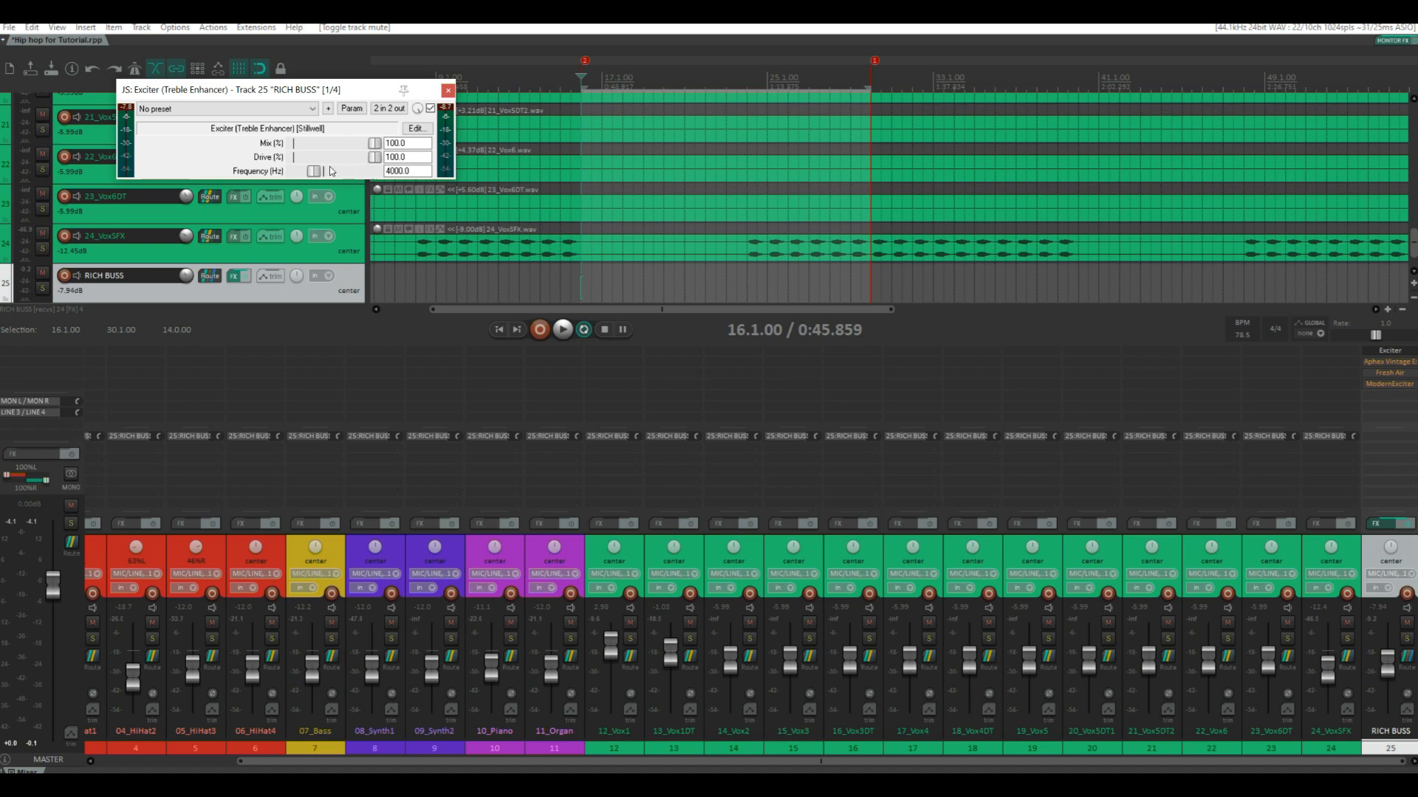
pyautogui.moveTo(312, 172); pyautogui.dragTo(320, 176)
pyautogui.press('space')
pyautogui.moveTo(321, 176)
pyautogui.mouseDown()
pyautogui.moveTo(294, 172)
pyautogui.moveTo(319, 173)
pyautogui.mouseUp()
pyautogui.click(448, 91)
pyautogui.press('space')
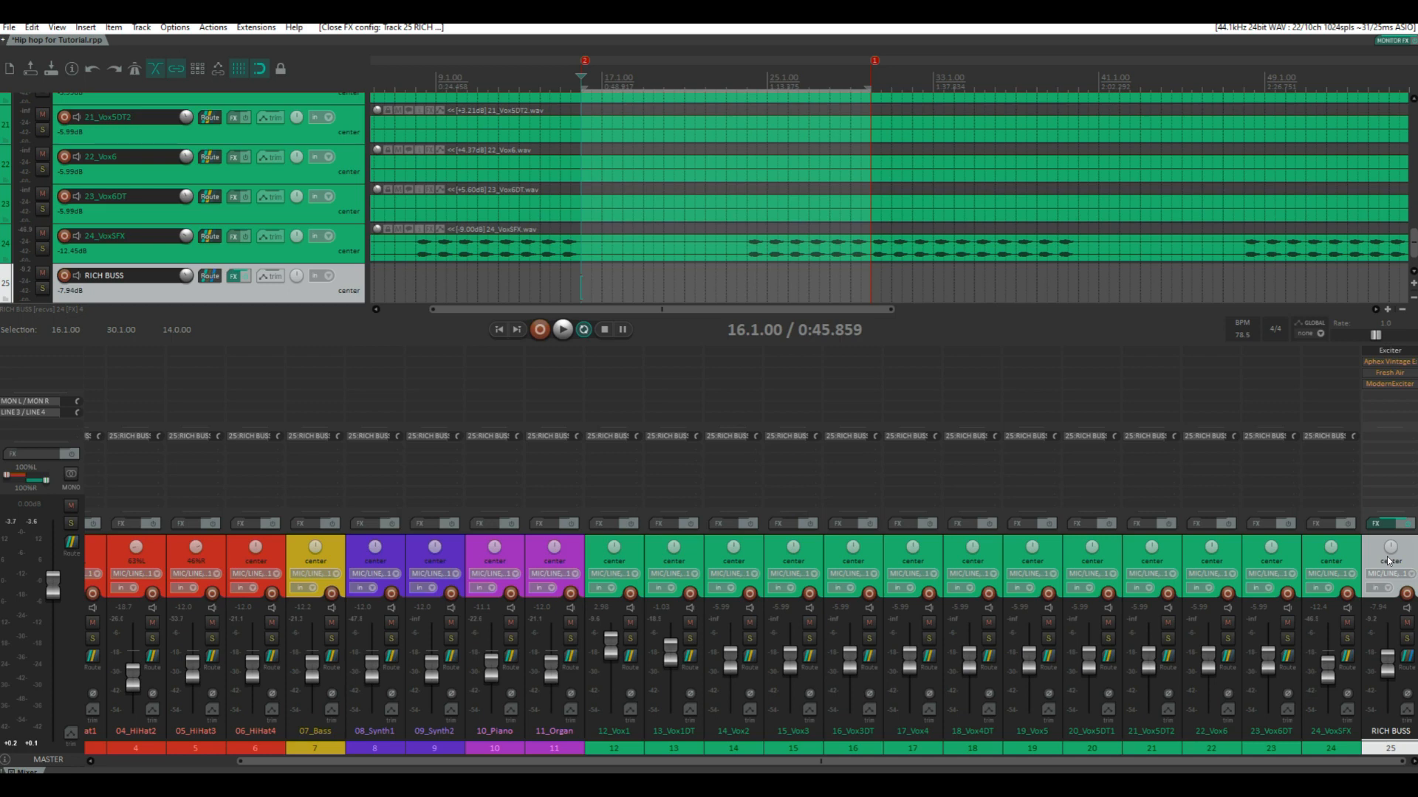
# Step: Bypass Exciter (Treble Enhancer), enable Fresh Air on RICH BUSS, and play the full mix through it
pyautogui.keyDown('shift'); pyautogui.click(1382, 374); pyautogui.keyUp('shift')
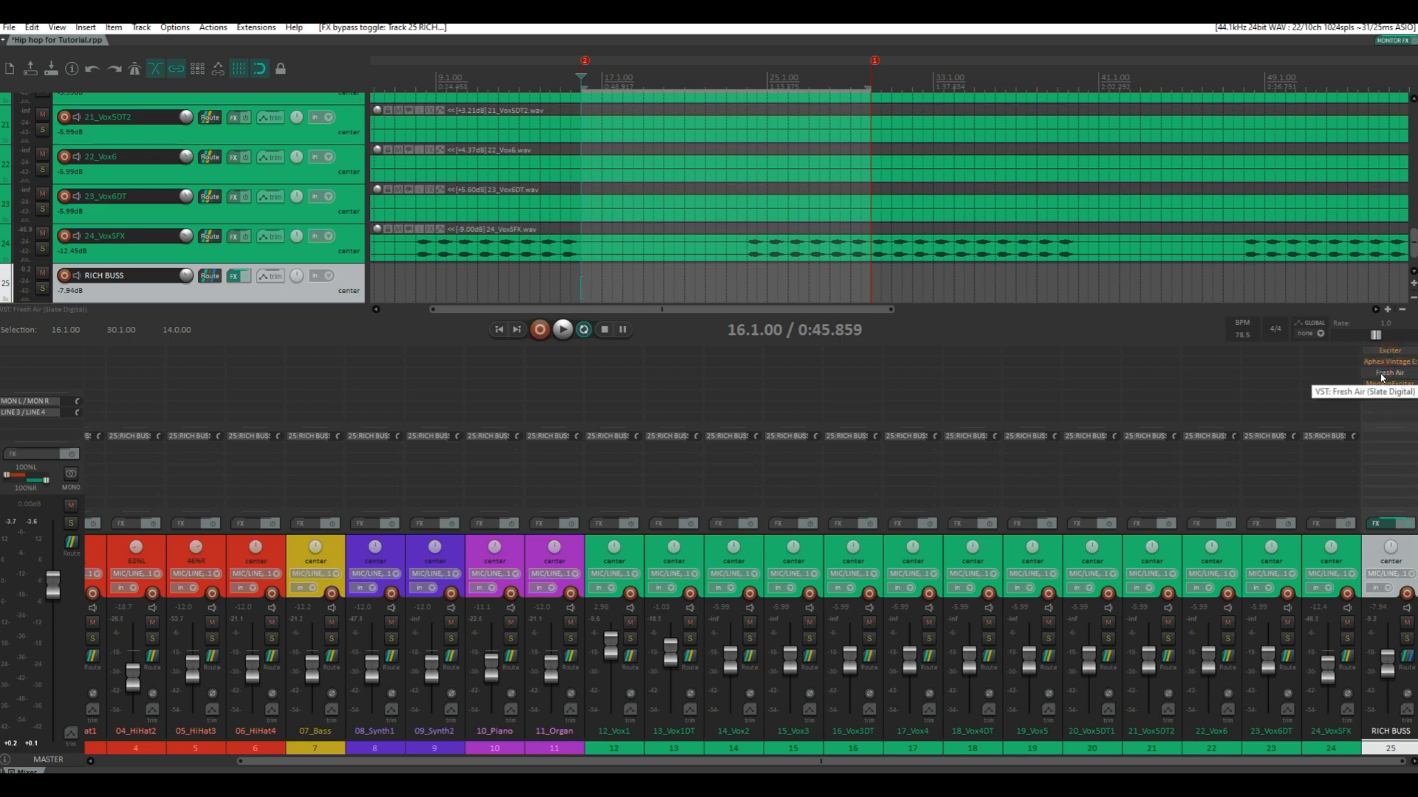
pyautogui.press('space')
pyautogui.press('space')
# Step: Bypass the exciters on RICH BUSS and hide the mixer
pyautogui.keyDown('shift'); pyautogui.click(1382, 375); pyautogui.keyUp('shift')
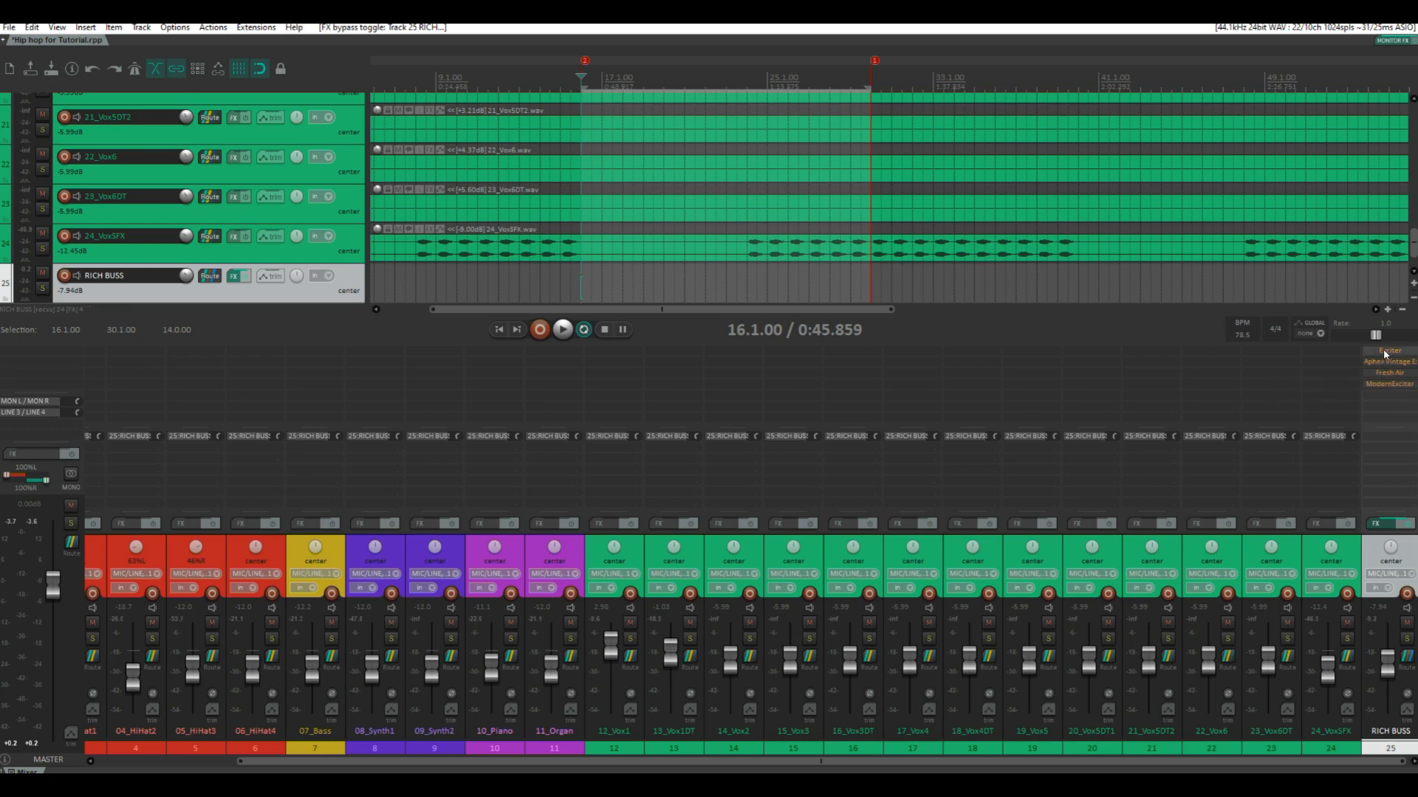
pyautogui.keyDown('shift'); pyautogui.click(1384, 353); pyautogui.keyUp('shift')
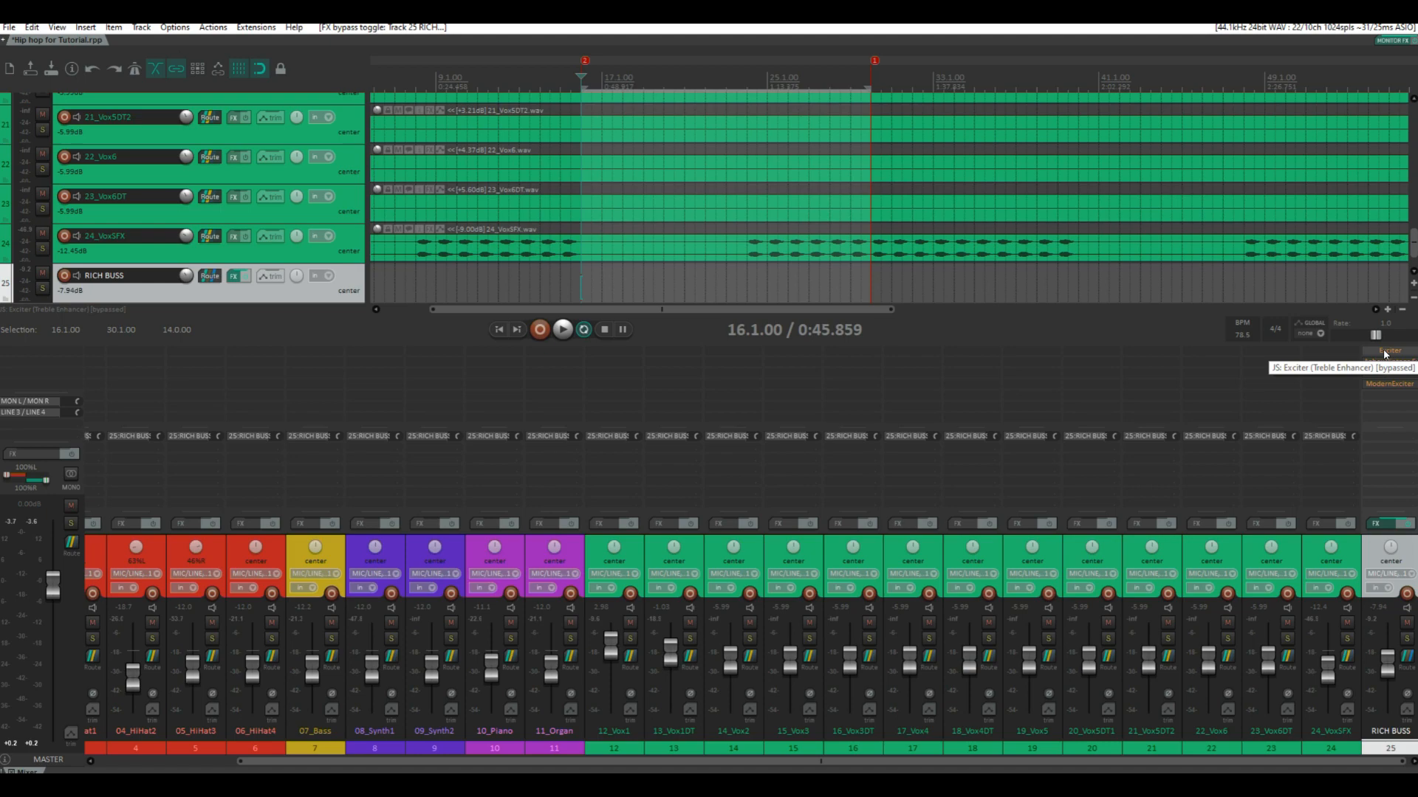
pyautogui.hotkey('ctrl', 'm')
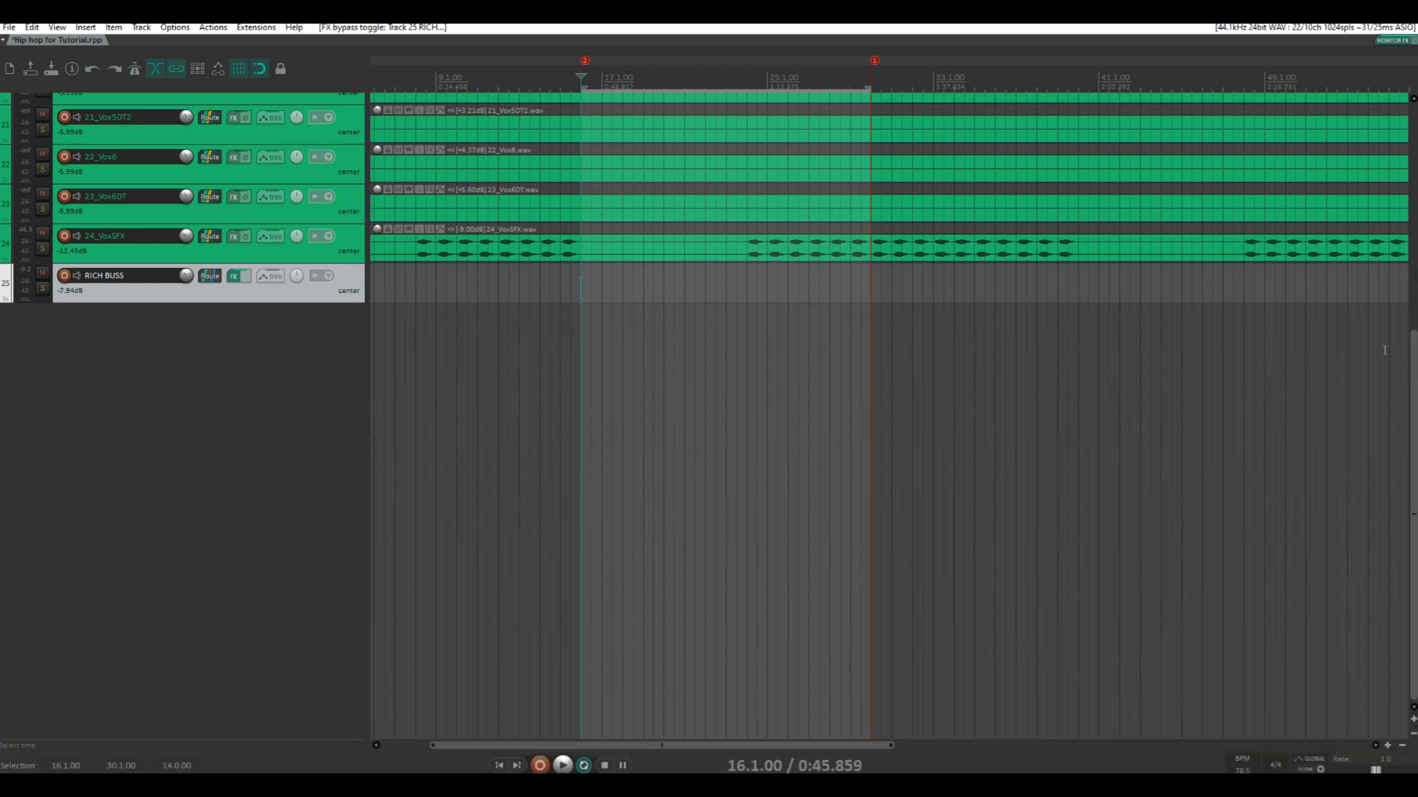